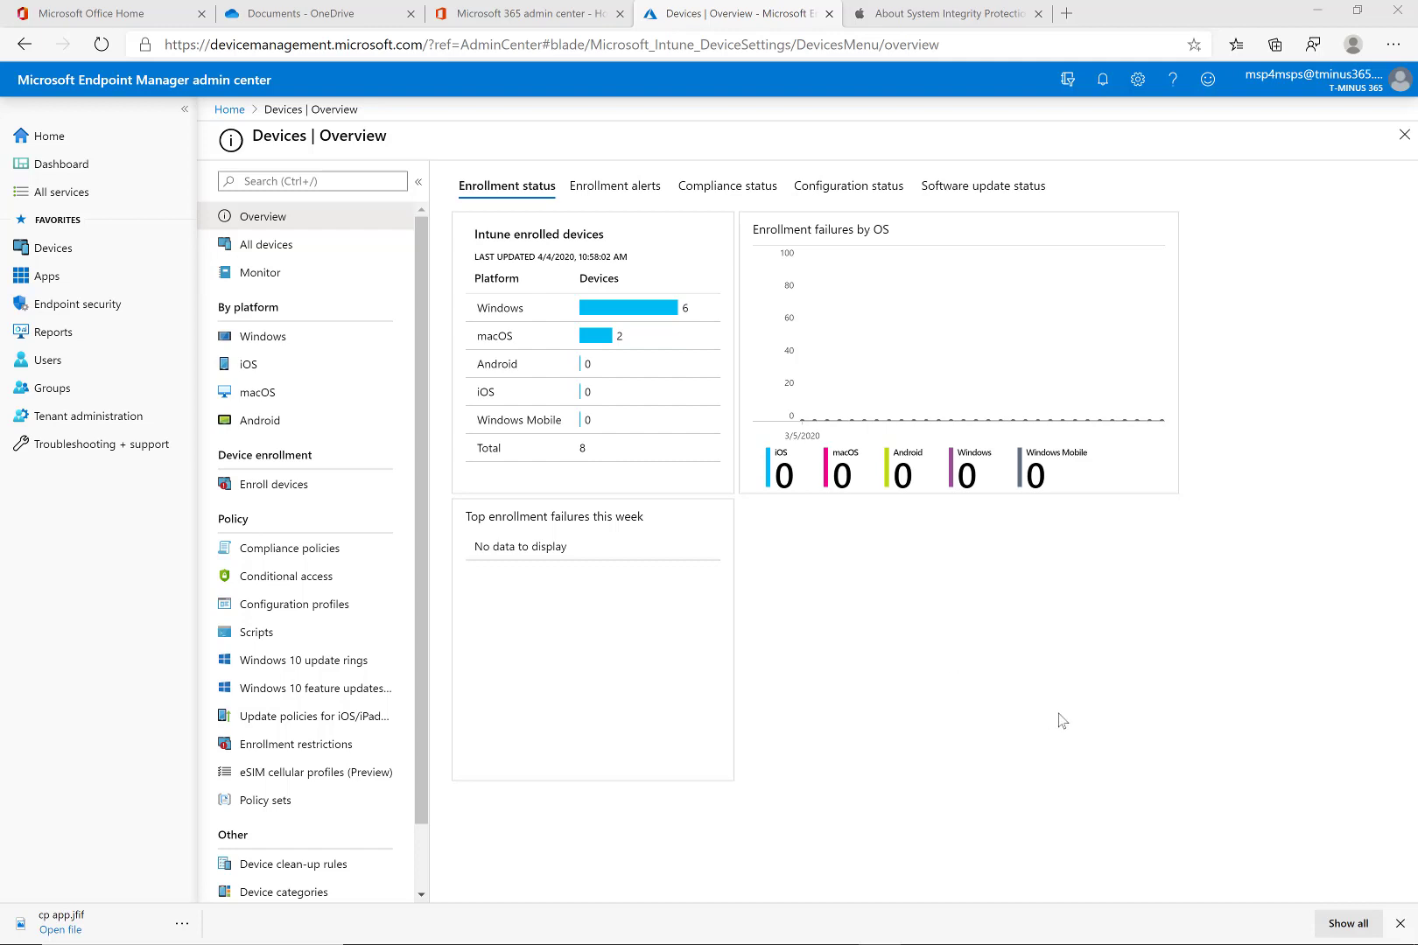
Step: Close the browser's download bar so the Devices overview with 8 enrolled devices shows
click(1410, 934)
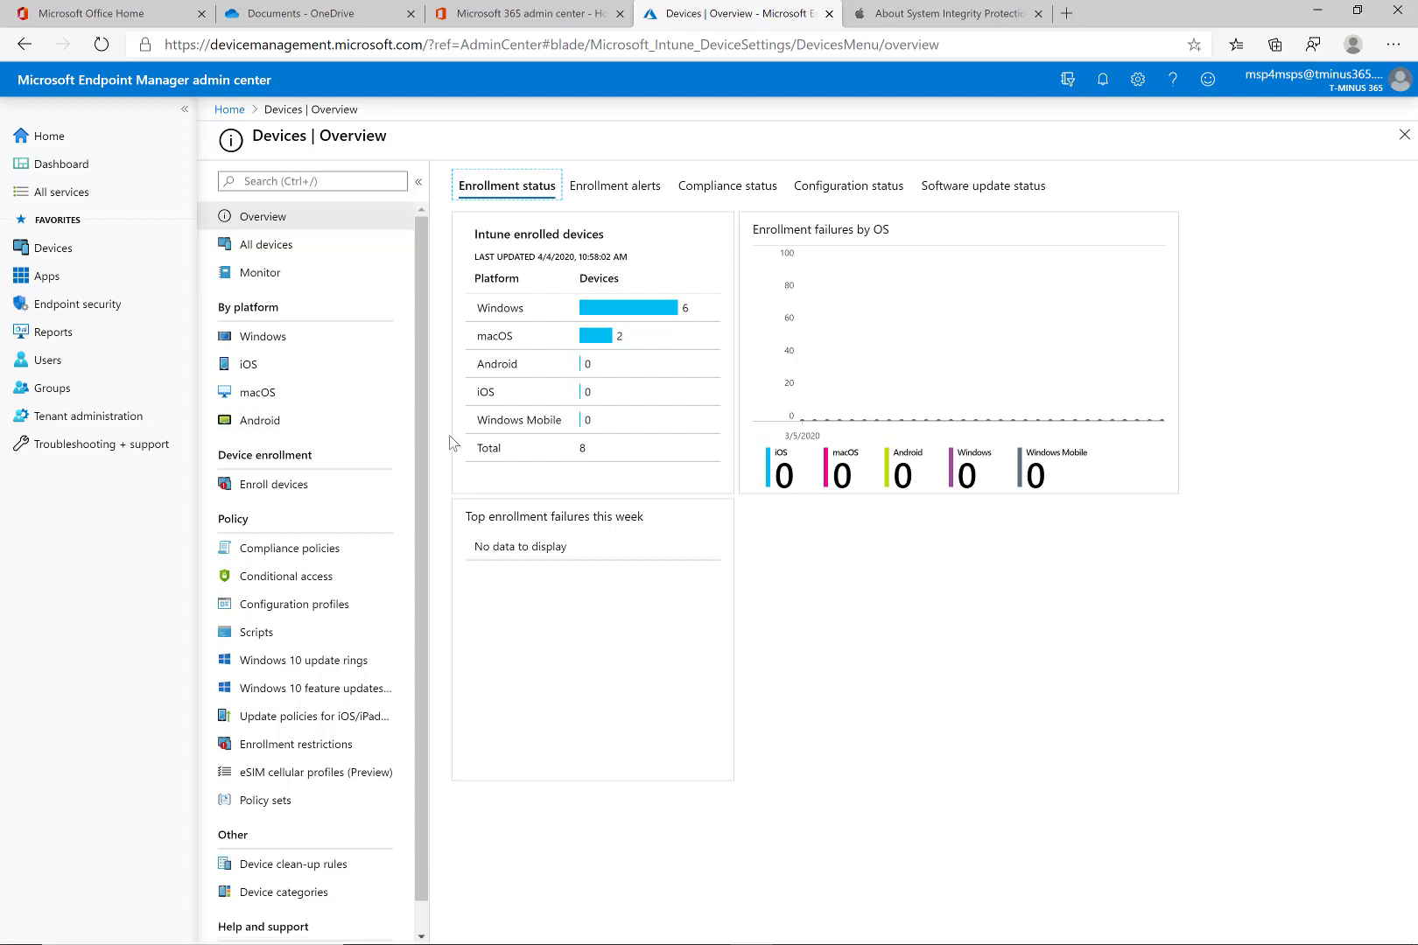
Step: Go to macOS devices and open the macOS compliance policies list showing HIPAA_macOS
click(377, 395)
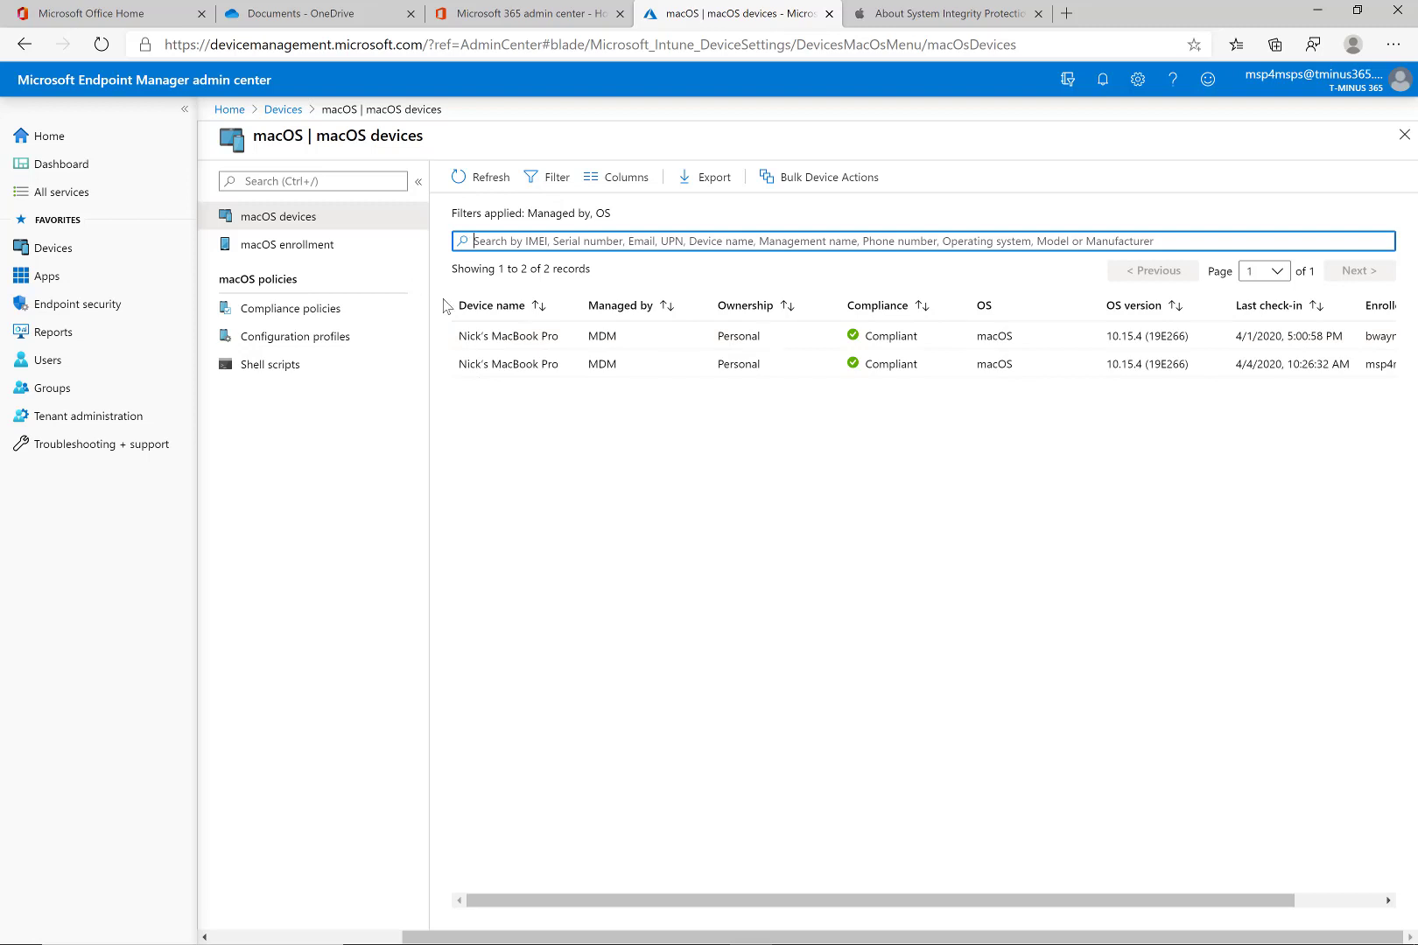
click(403, 317)
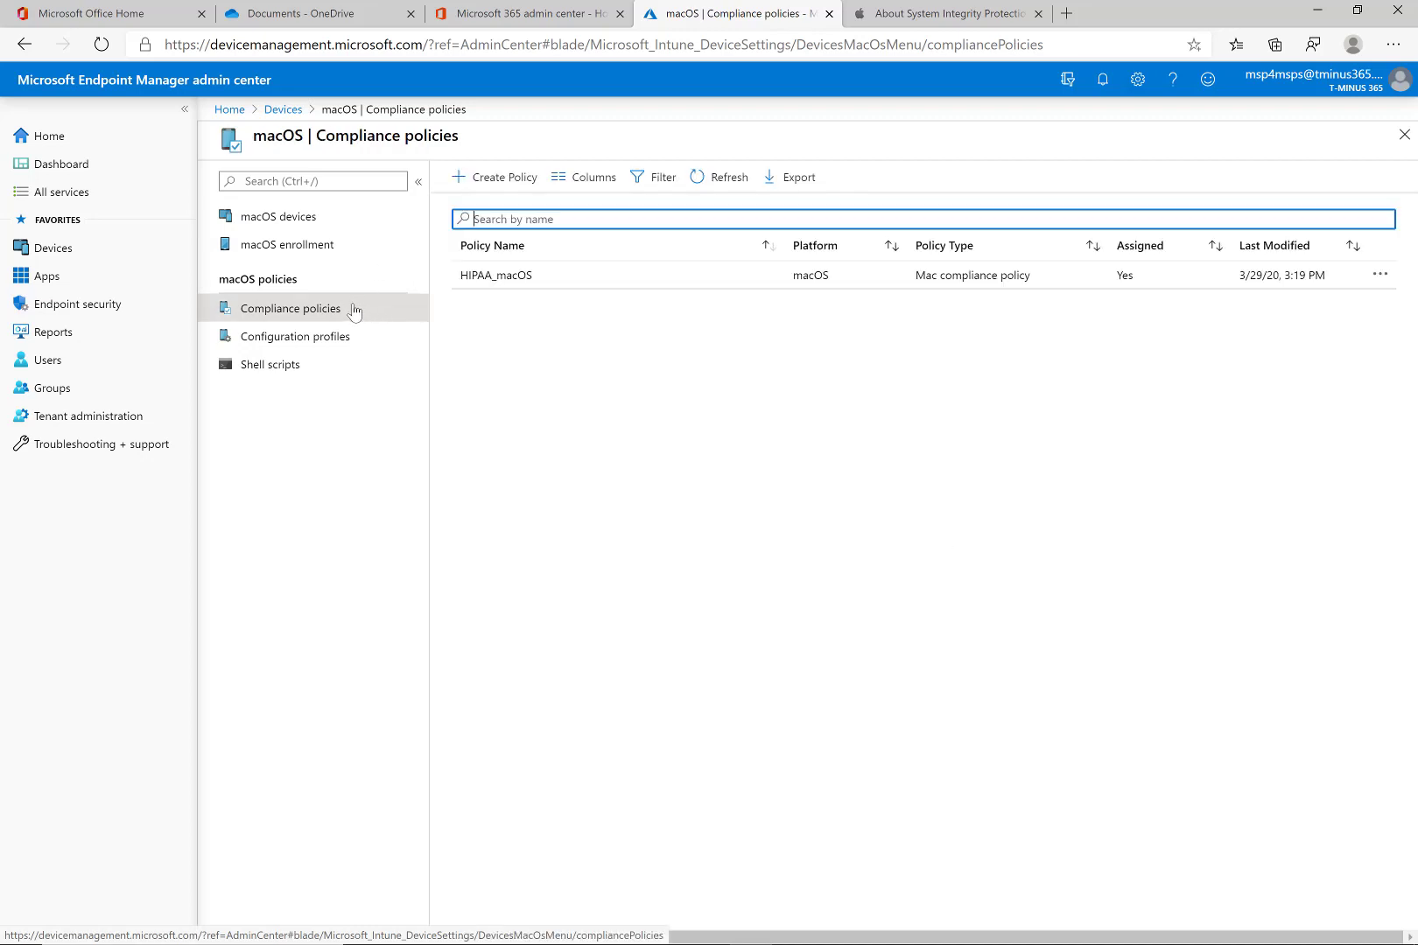
Step: Create a compliance policy named 'Test macOS Policy' for the macOS platform and open its settings categories
click(469, 184)
click(393, 193)
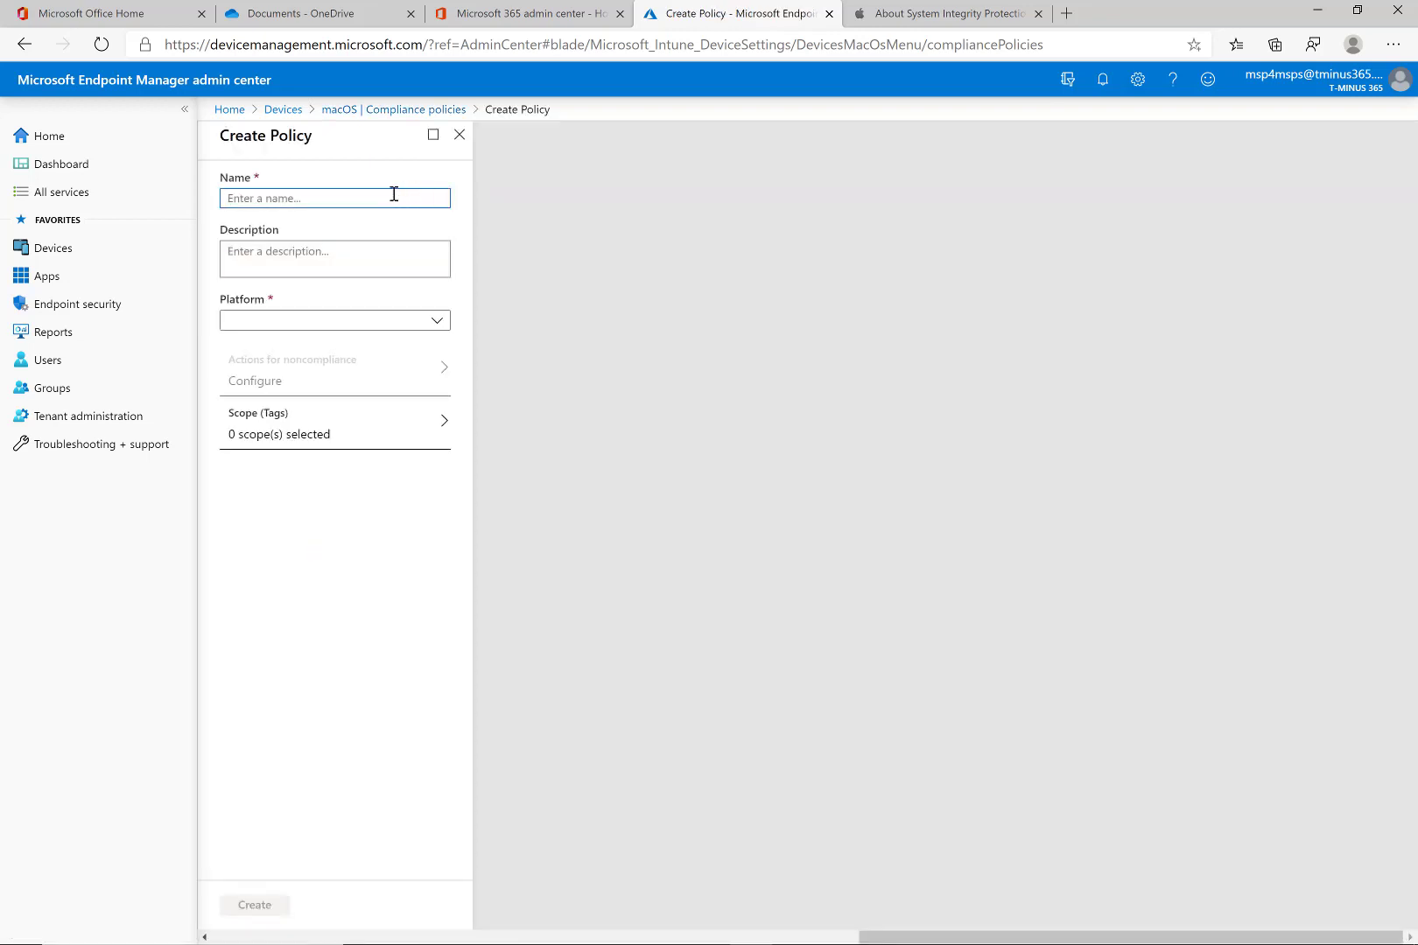
text(Test M)
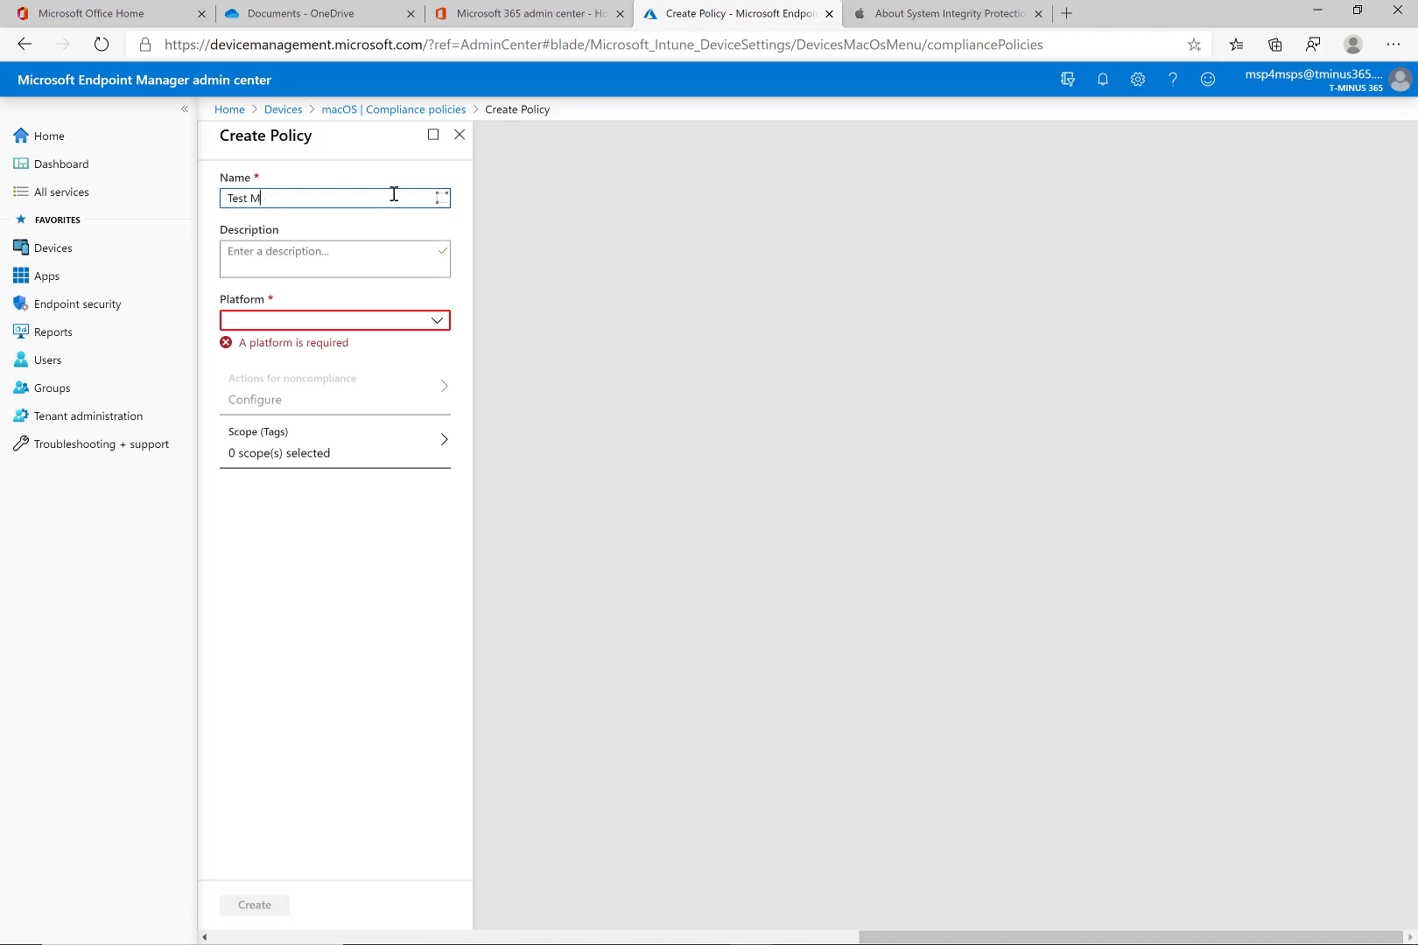
key(BackSpace)
text(macOS Policy)
click(365, 329)
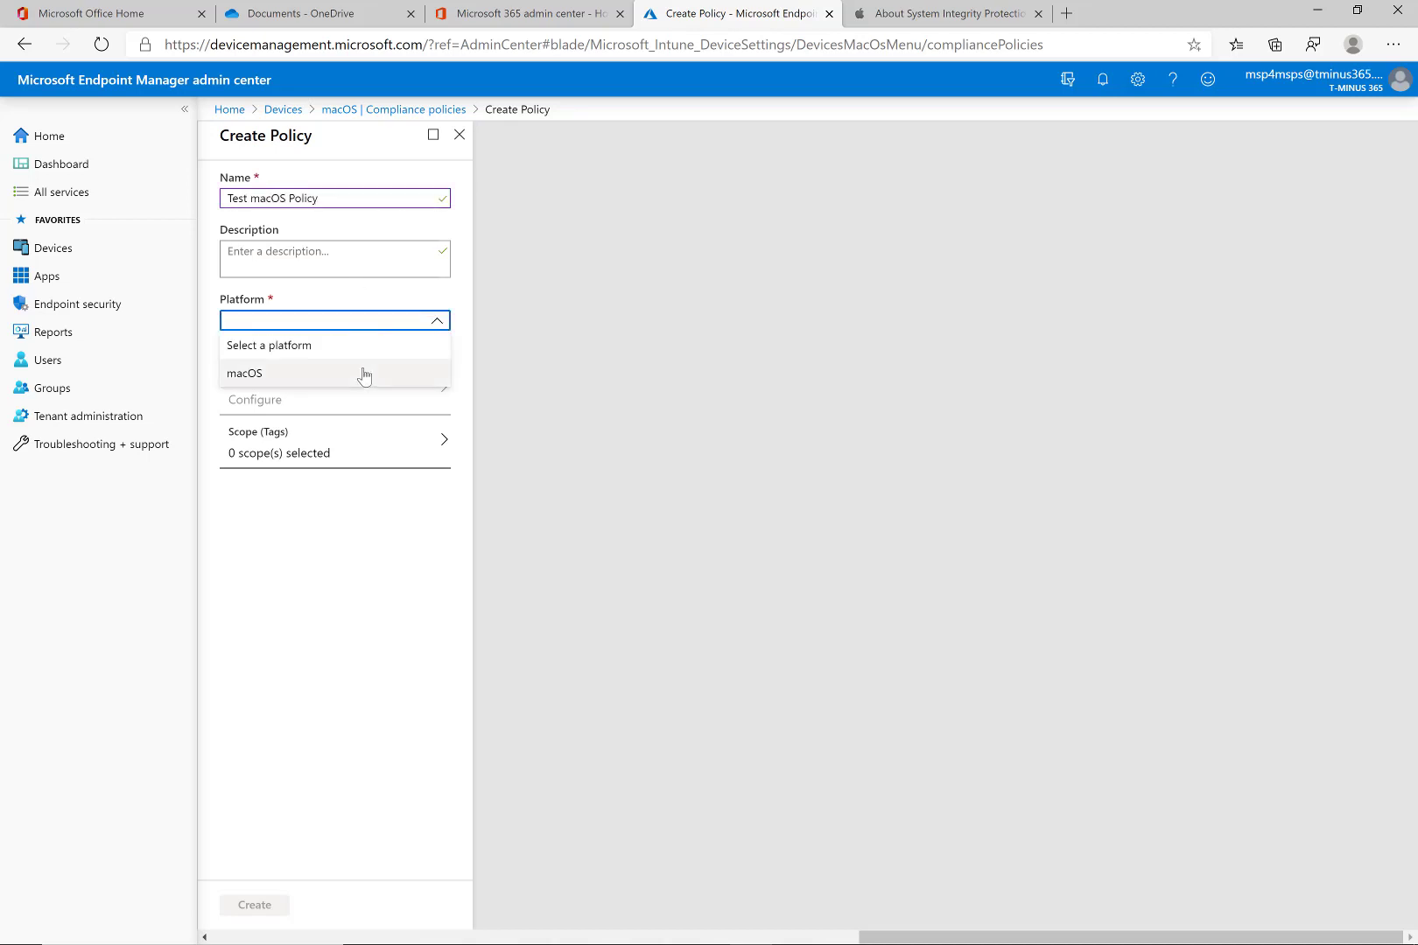
click(364, 373)
click(367, 367)
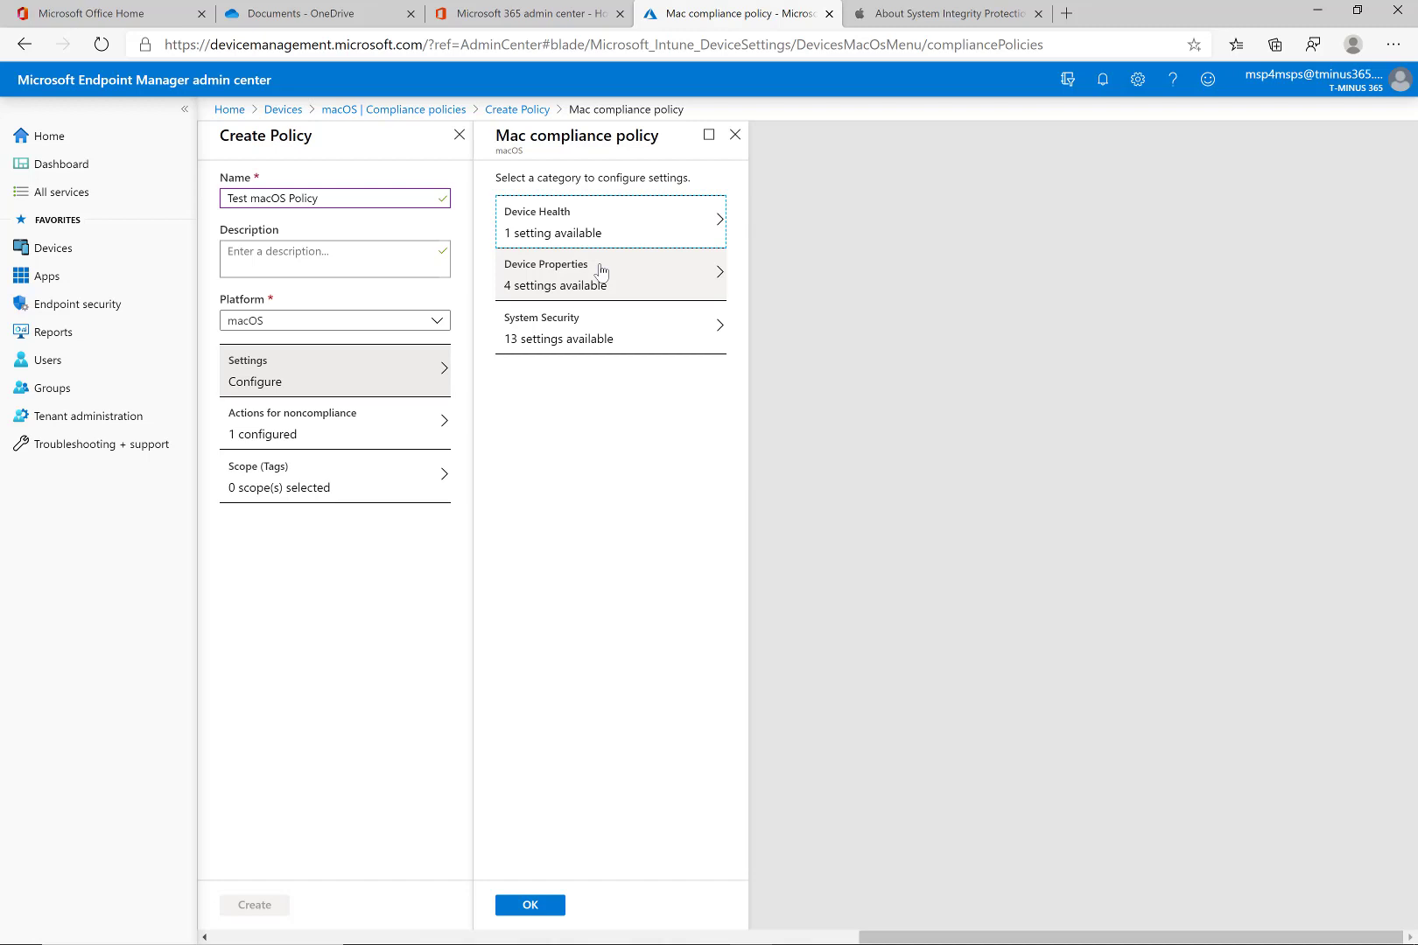
Step: Under Device Health, set Require system integrity protection to Require
click(647, 227)
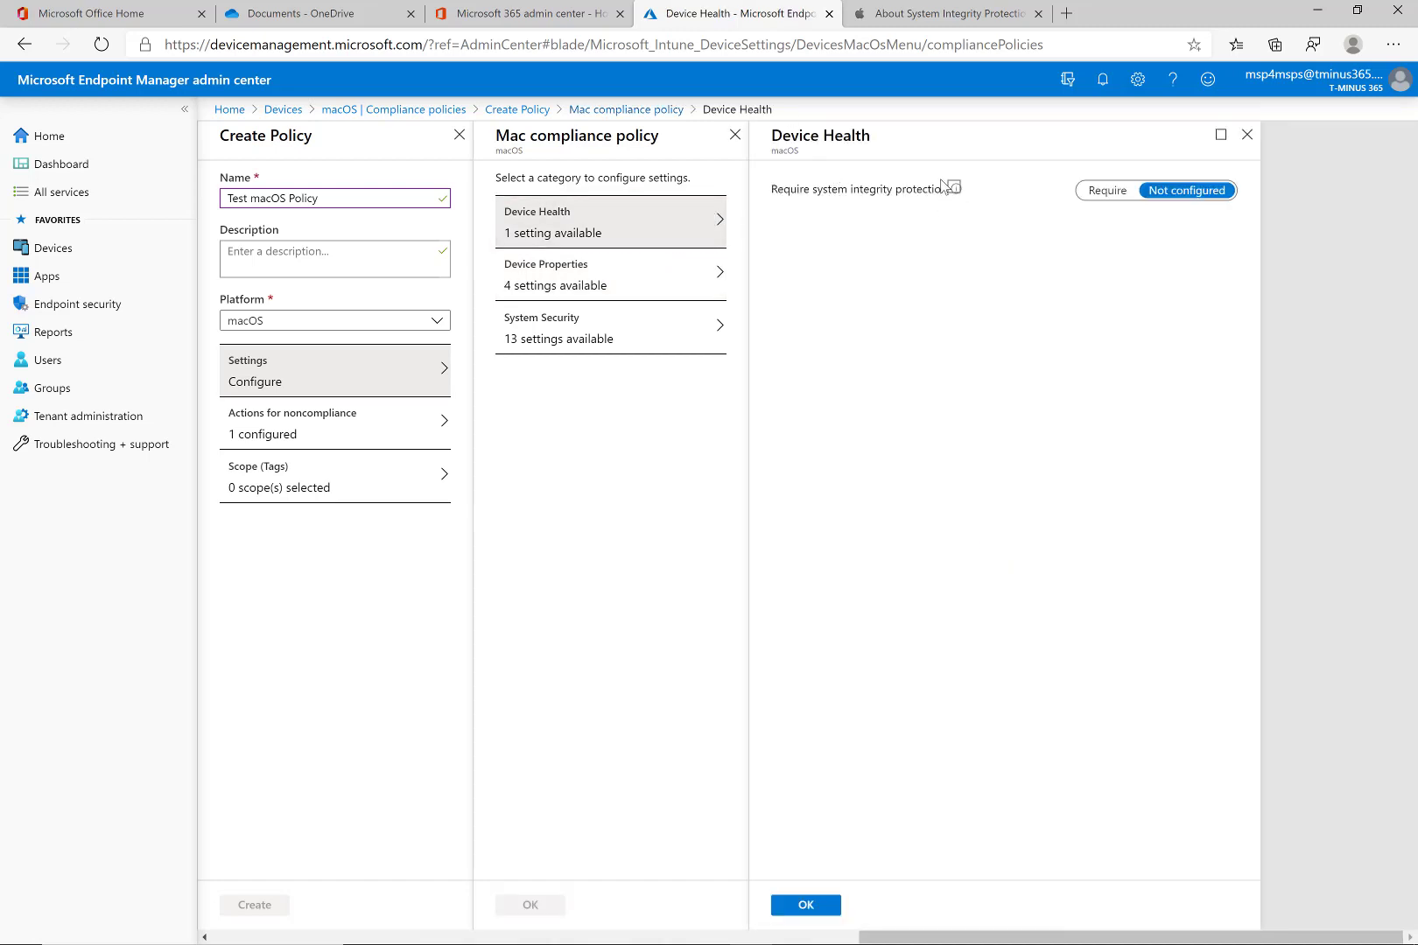
click(1098, 191)
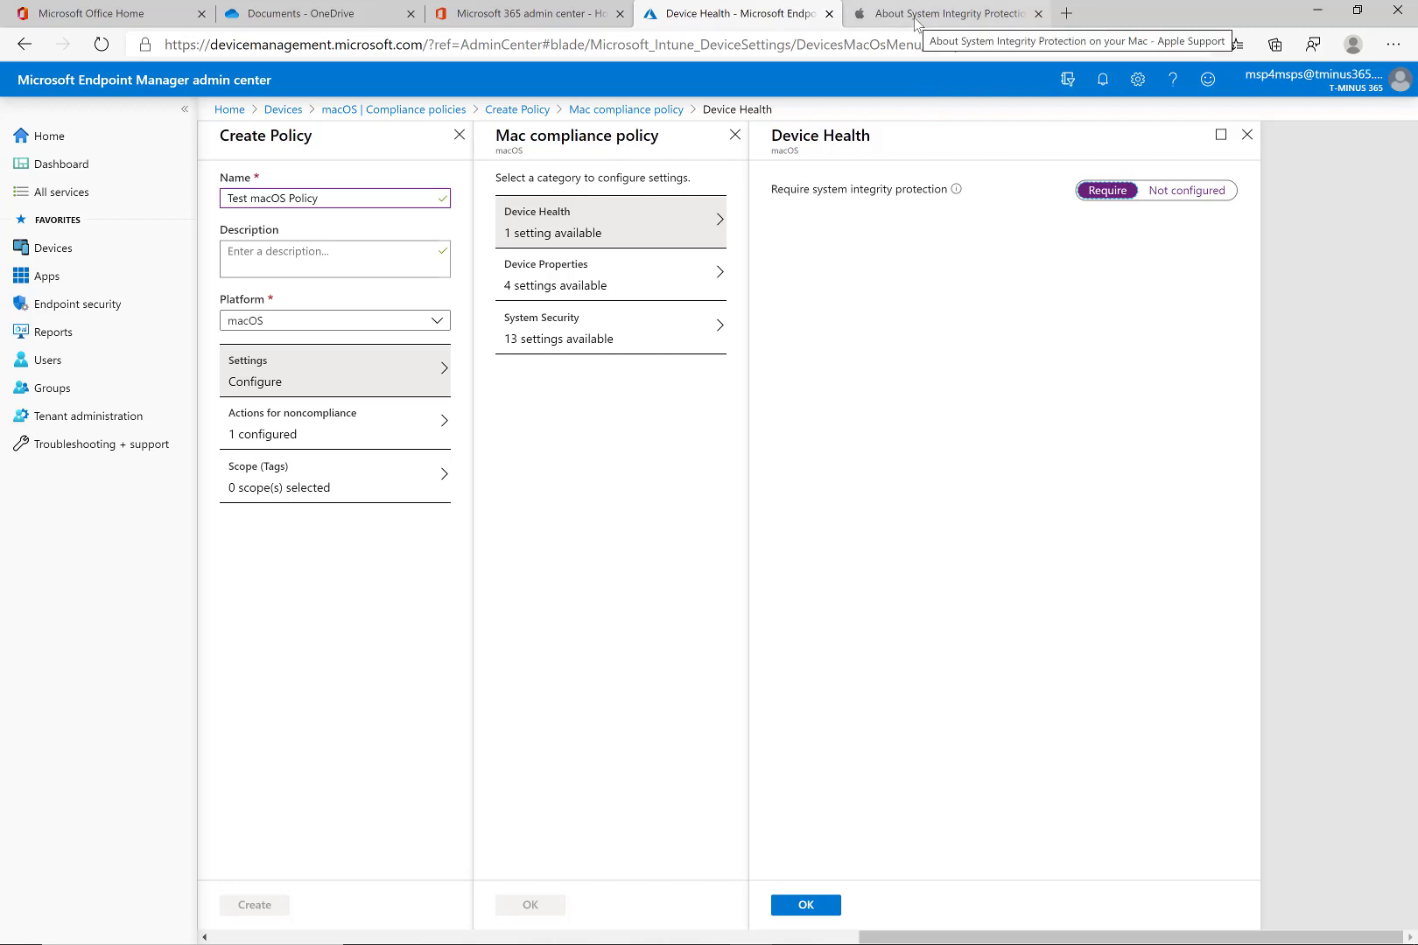
Step: Read through Apple's 'About System Integrity Protection on your Mac' article in the other tab
click(915, 16)
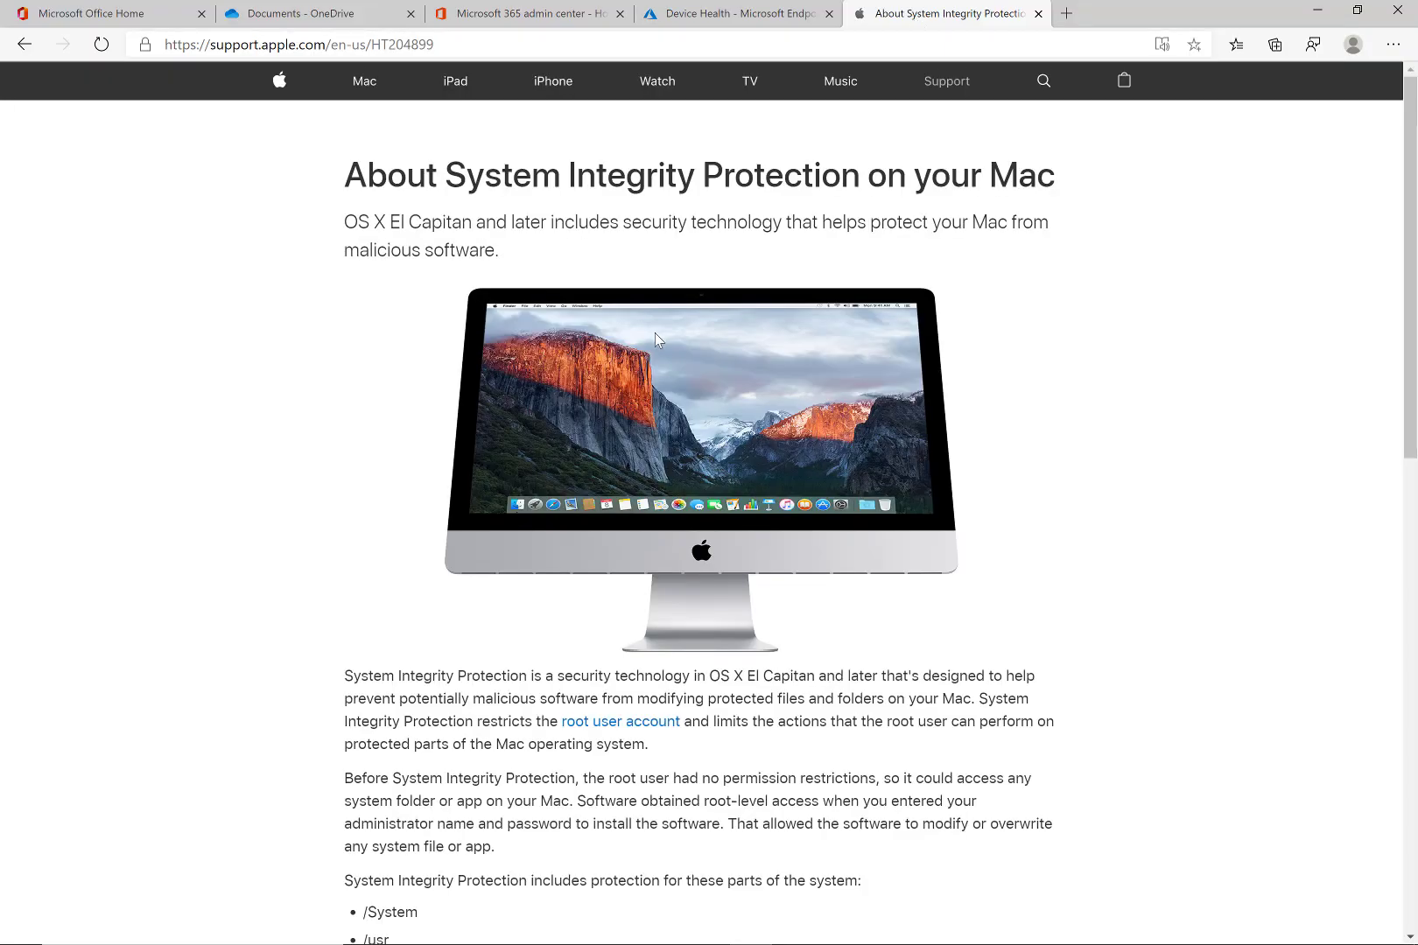
scroll(655, 332, down, 2)
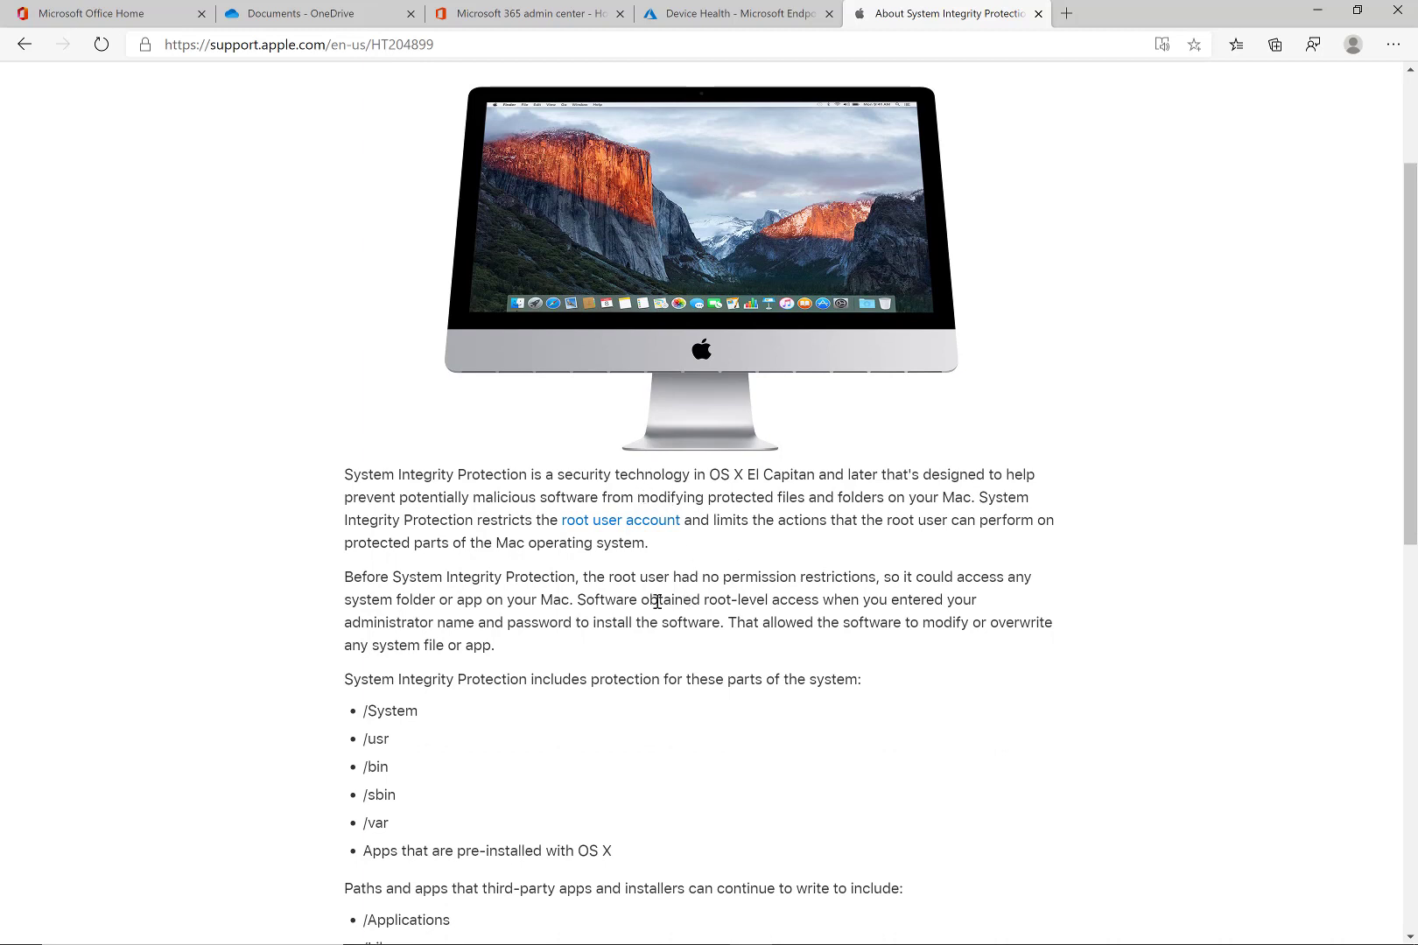
scroll(631, 564, down, 1)
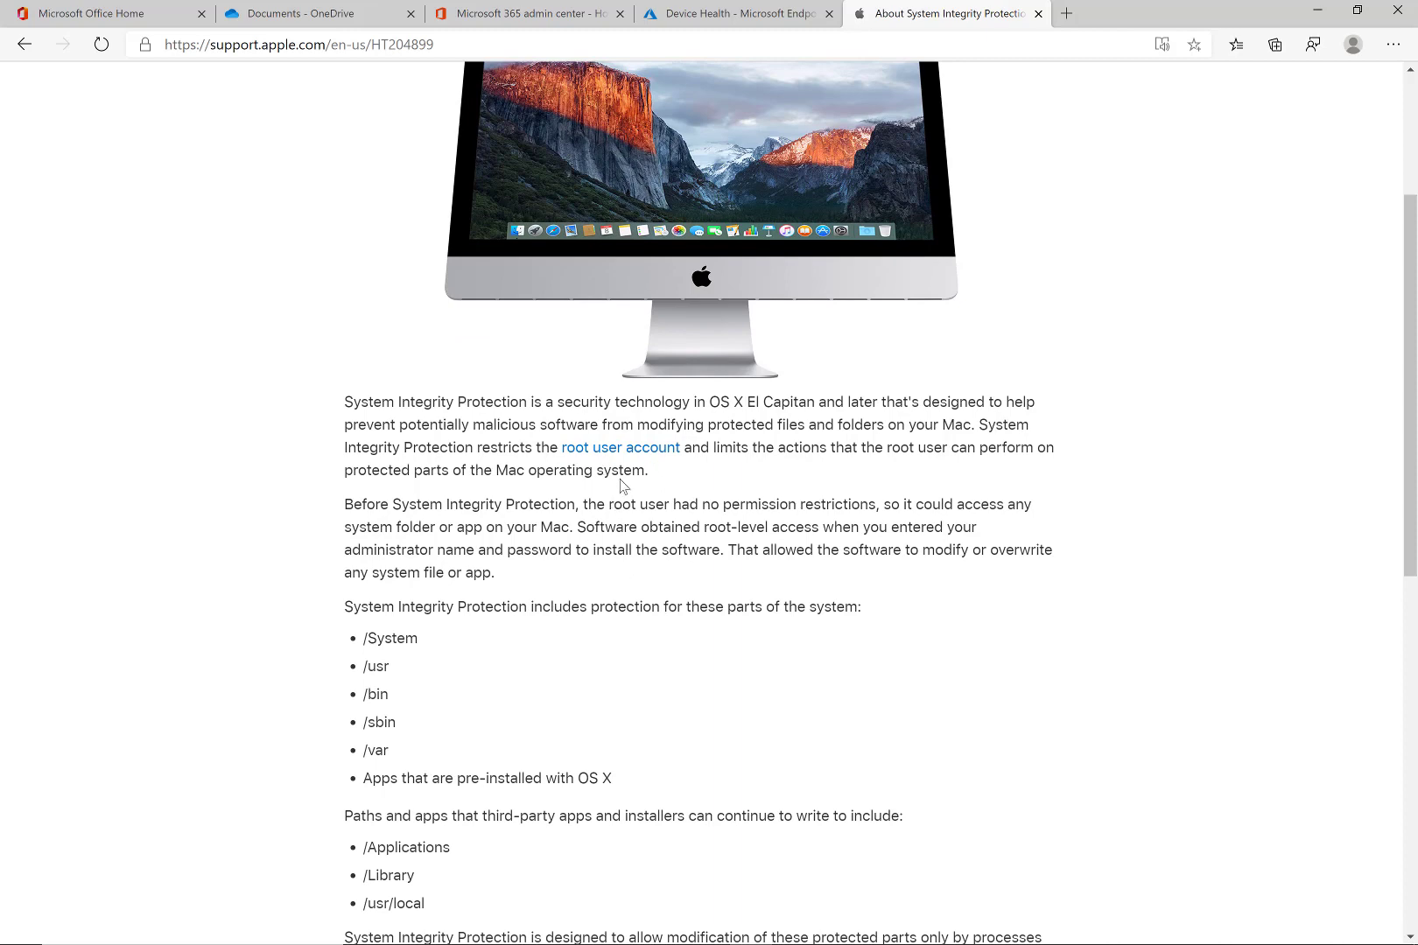
scroll(627, 490, down, 2)
scroll(681, 577, down, 5)
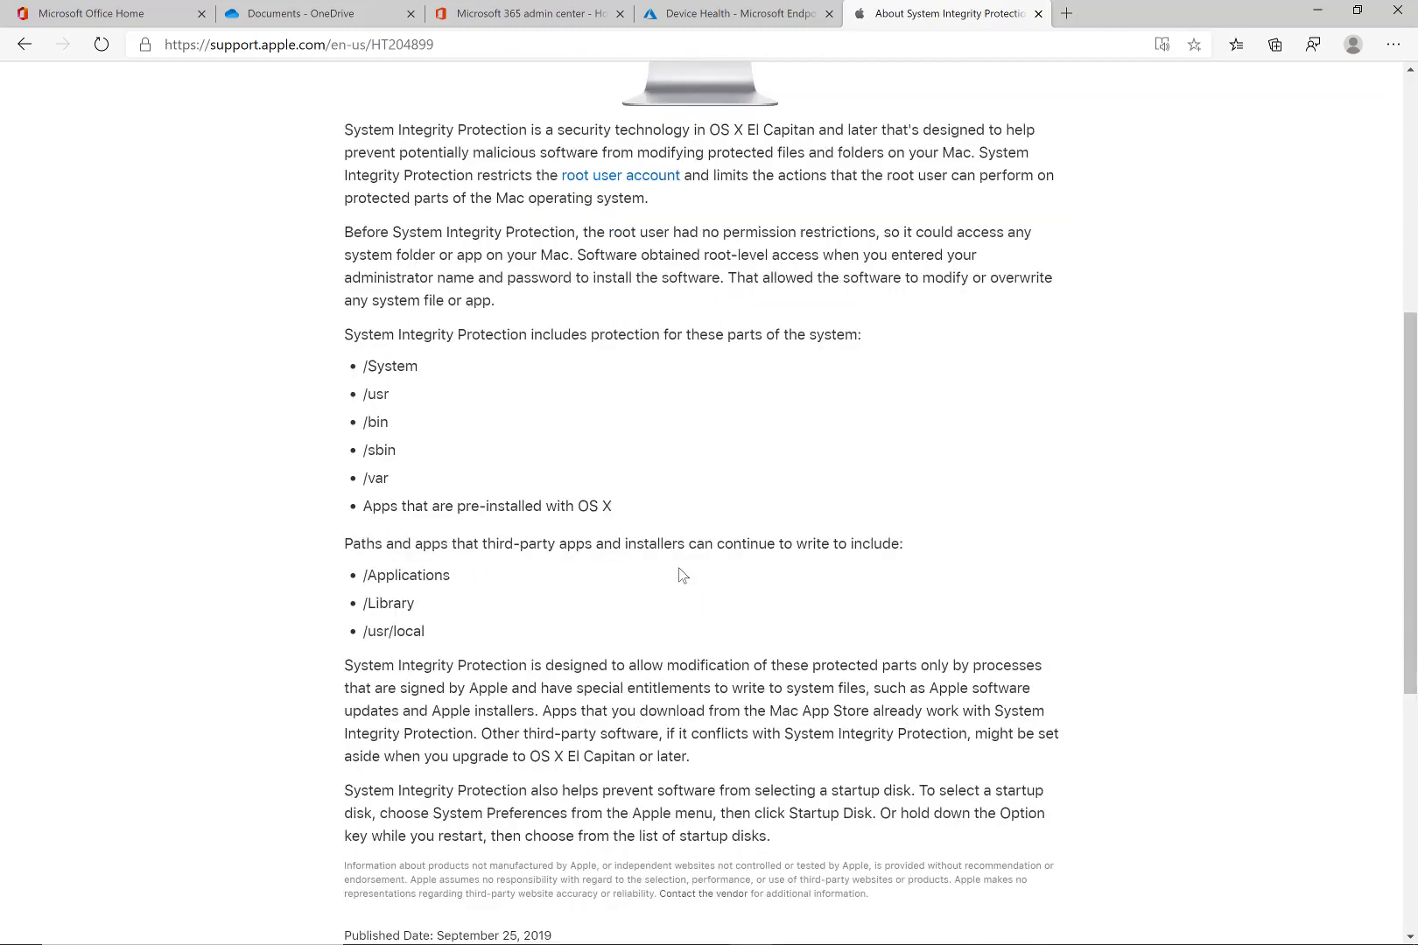
scroll(715, 599, up, 7)
scroll(665, 648, up, 2)
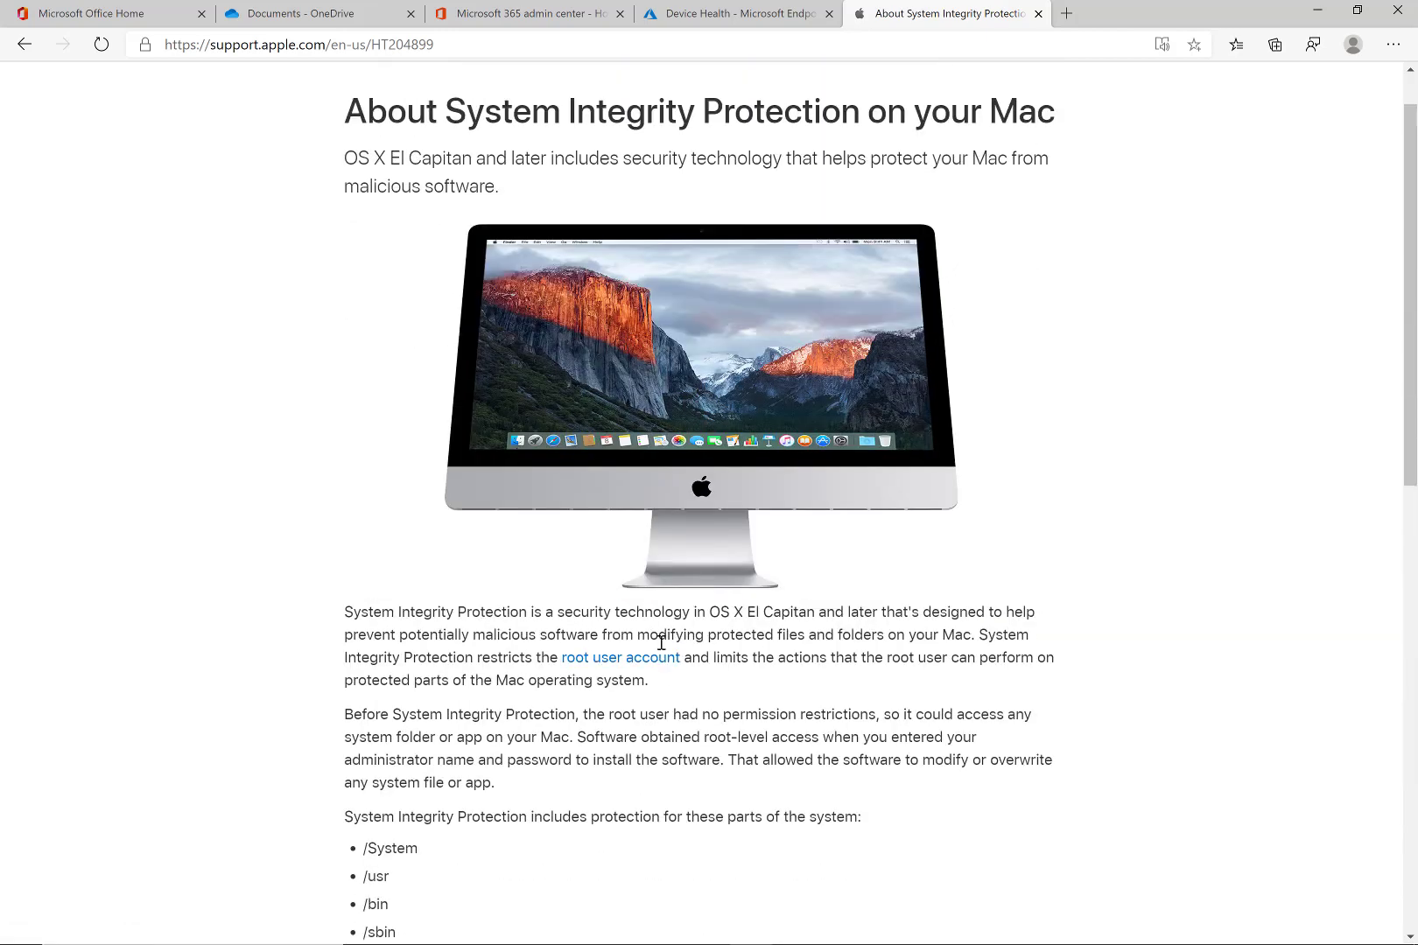
Step: Confirm Device Health and set the Device Properties Minimum OS version to 10.13
click(736, 15)
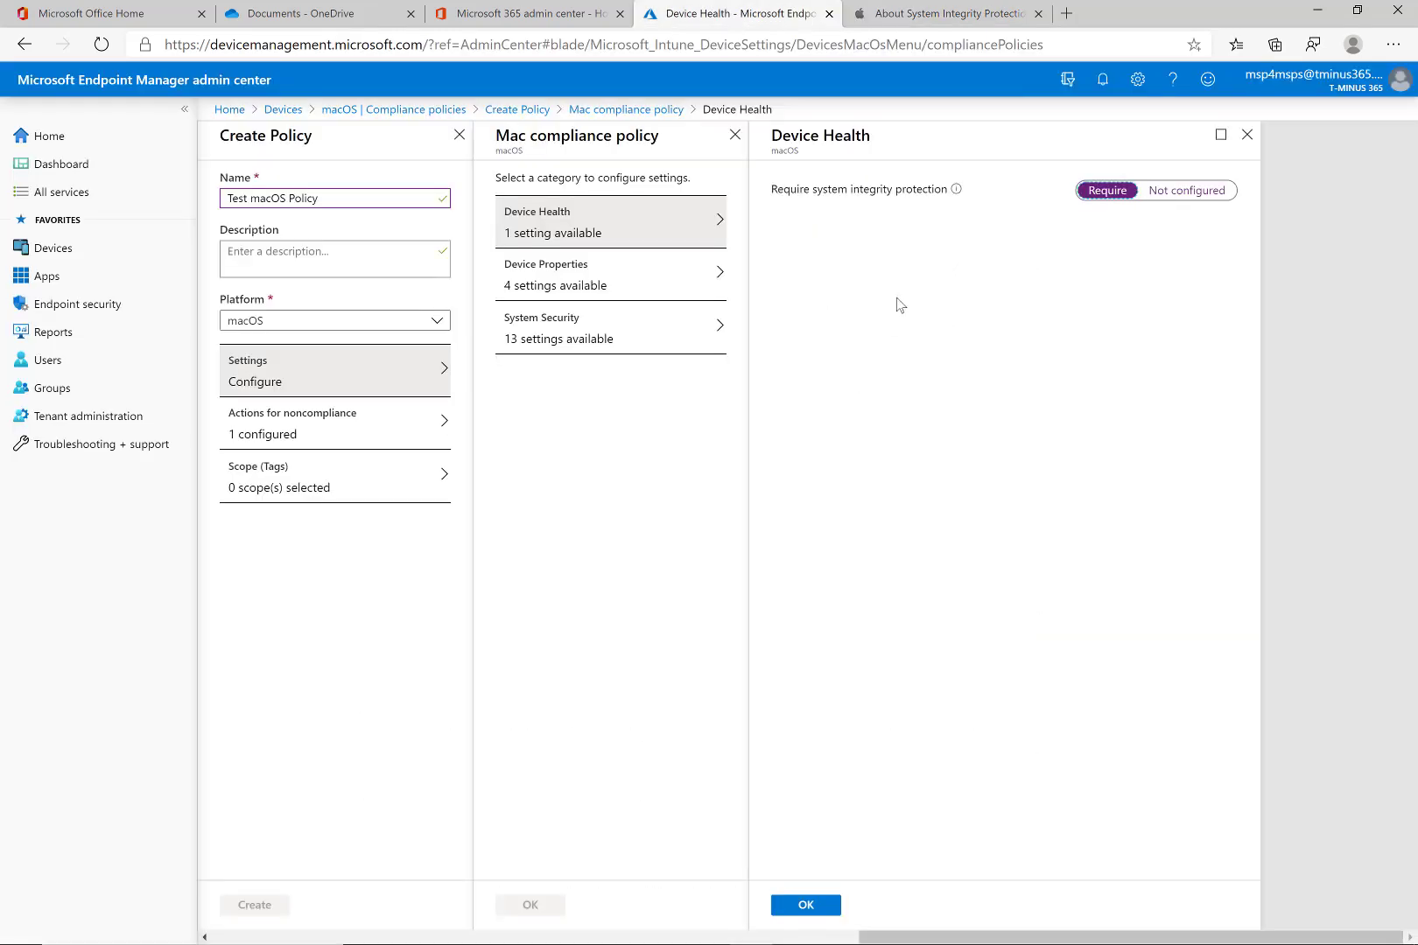
click(803, 905)
drag(657, 318, 661, 271)
click(661, 271)
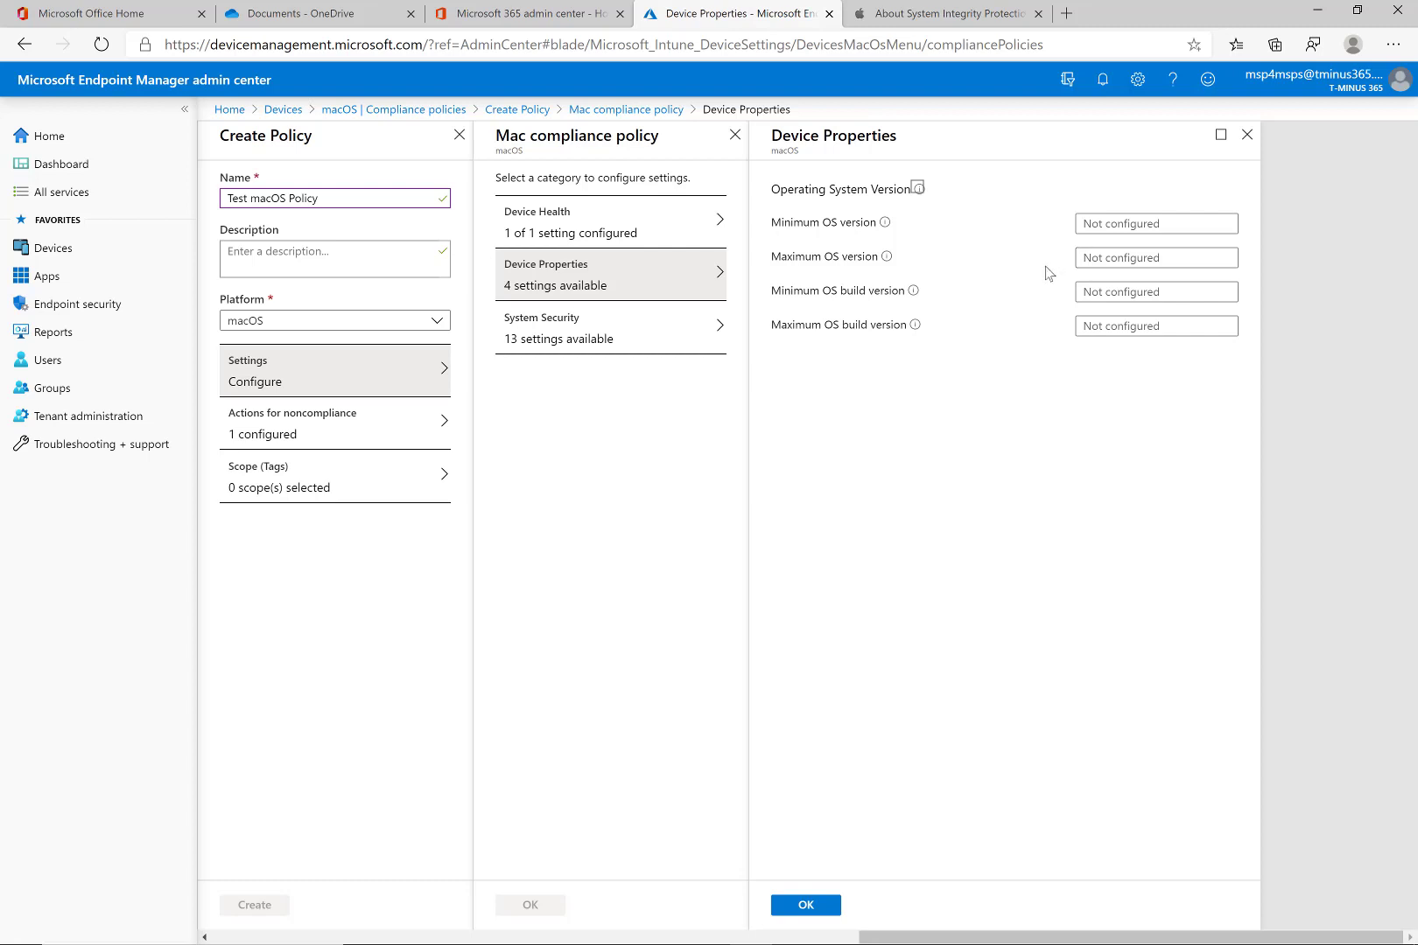
click(1116, 225)
text(10.13)
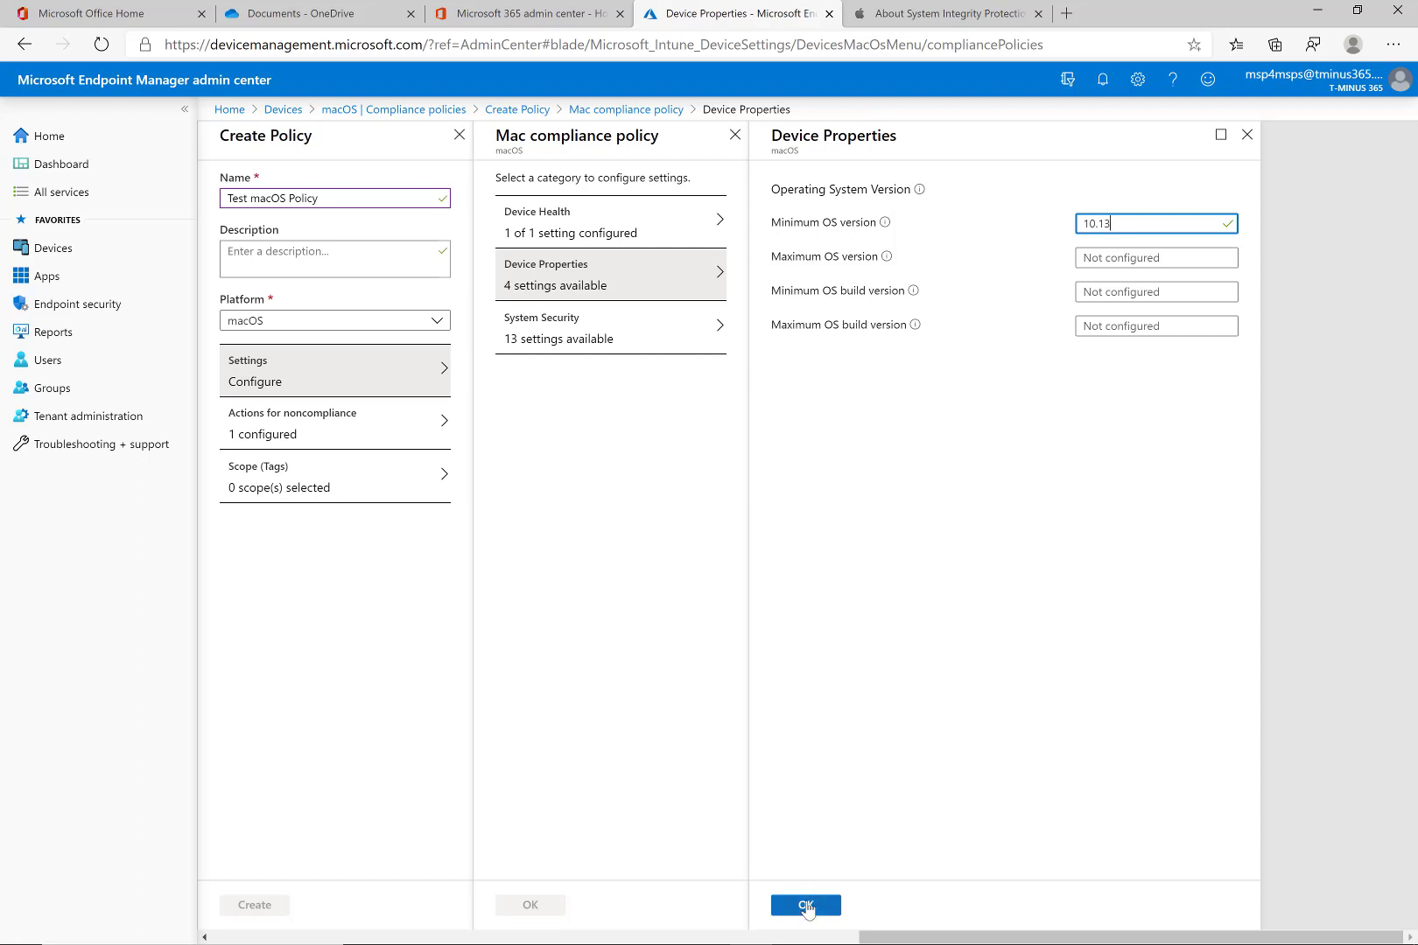
click(823, 904)
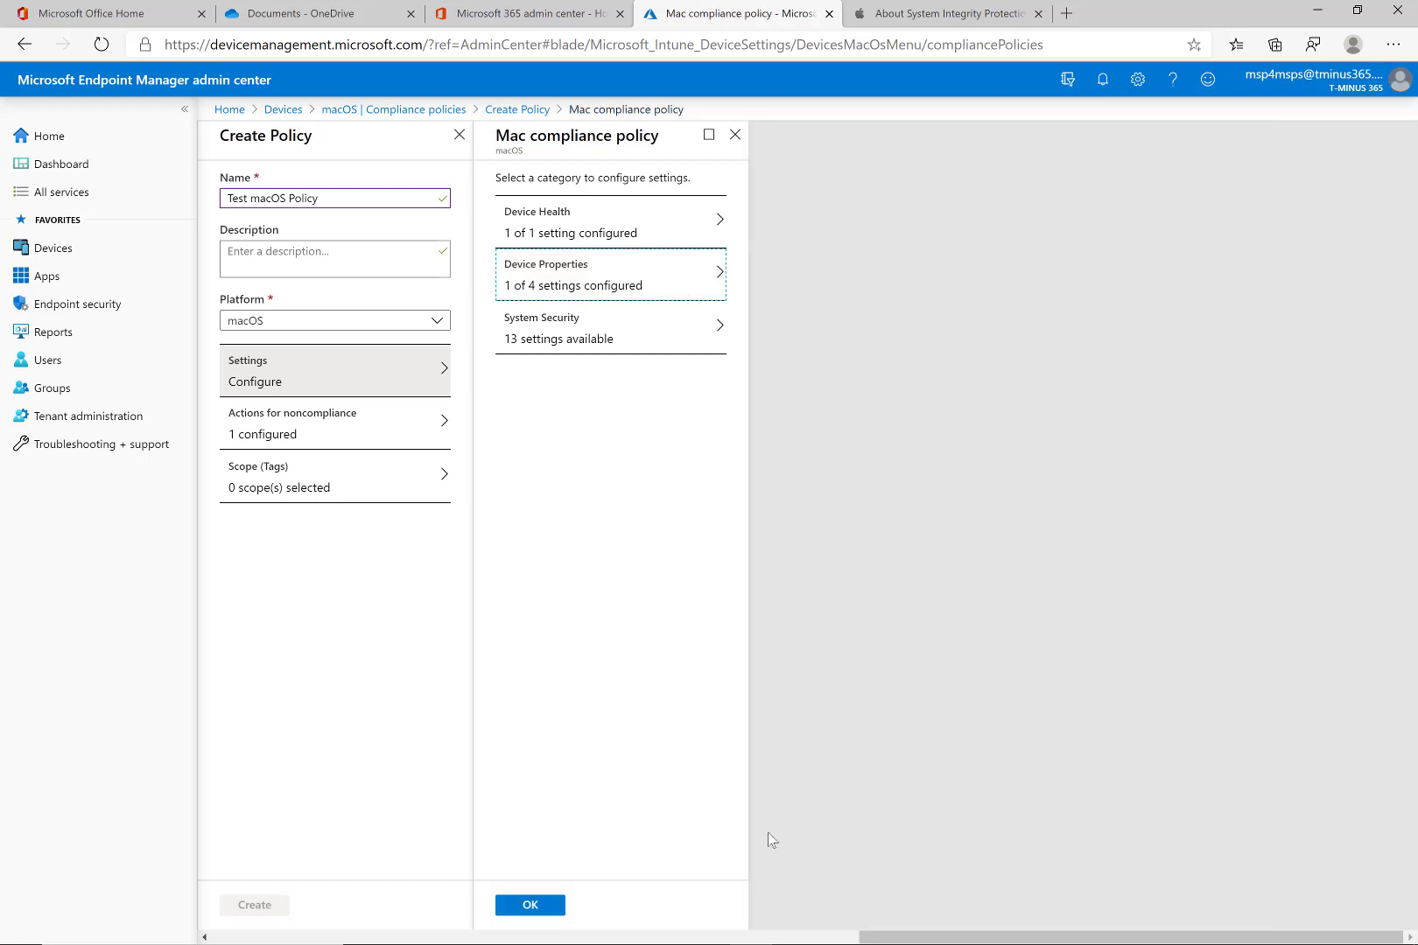
Step: Require an 8-character Alphanumeric unlock password with 1 non-alphanumeric character and simple passwords blocked
click(626, 326)
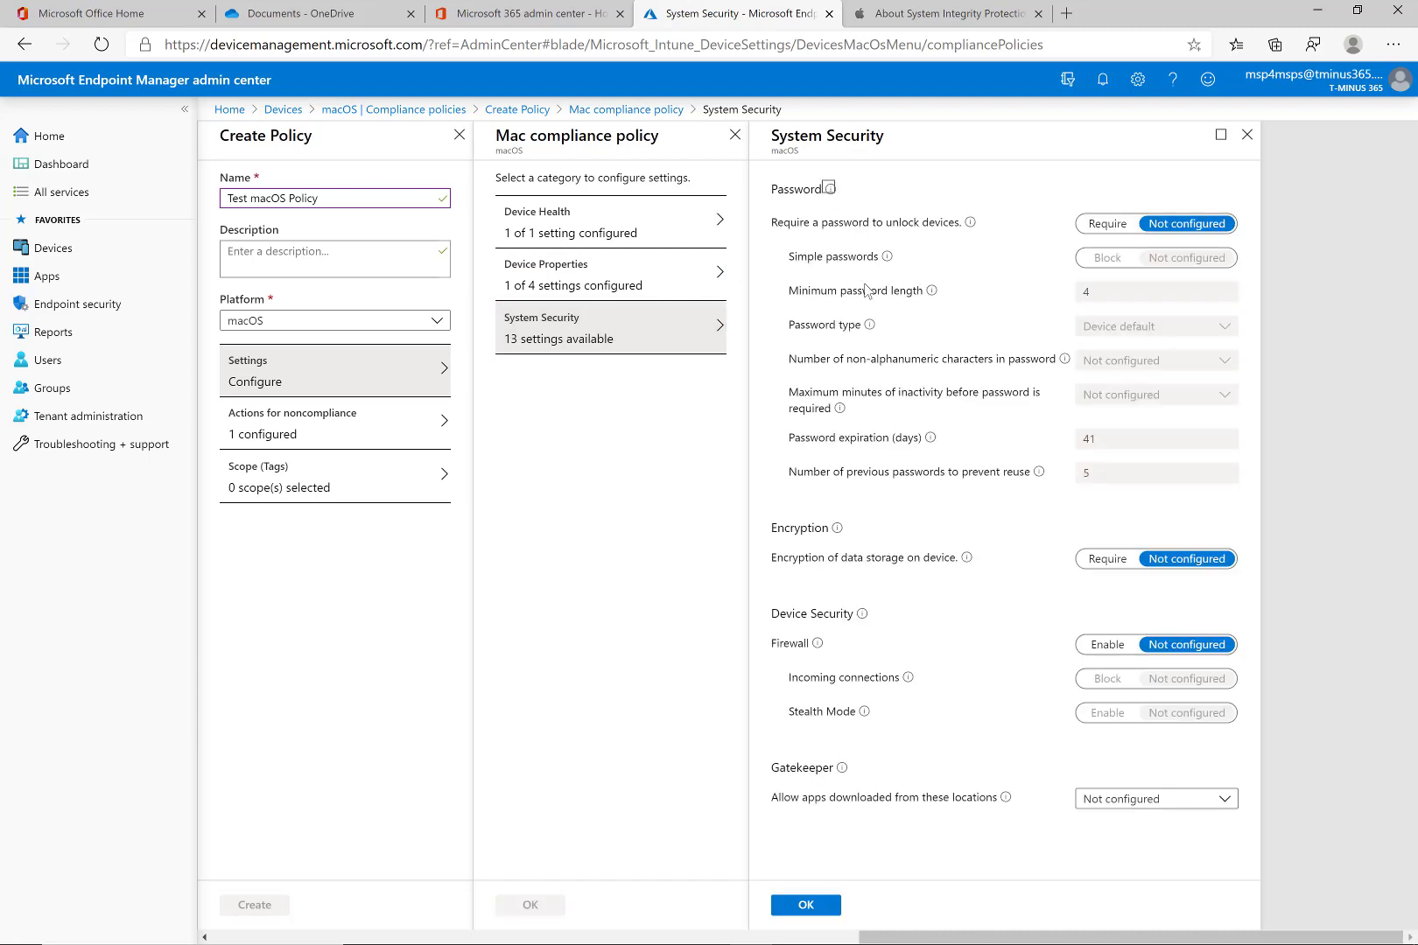
click(1105, 226)
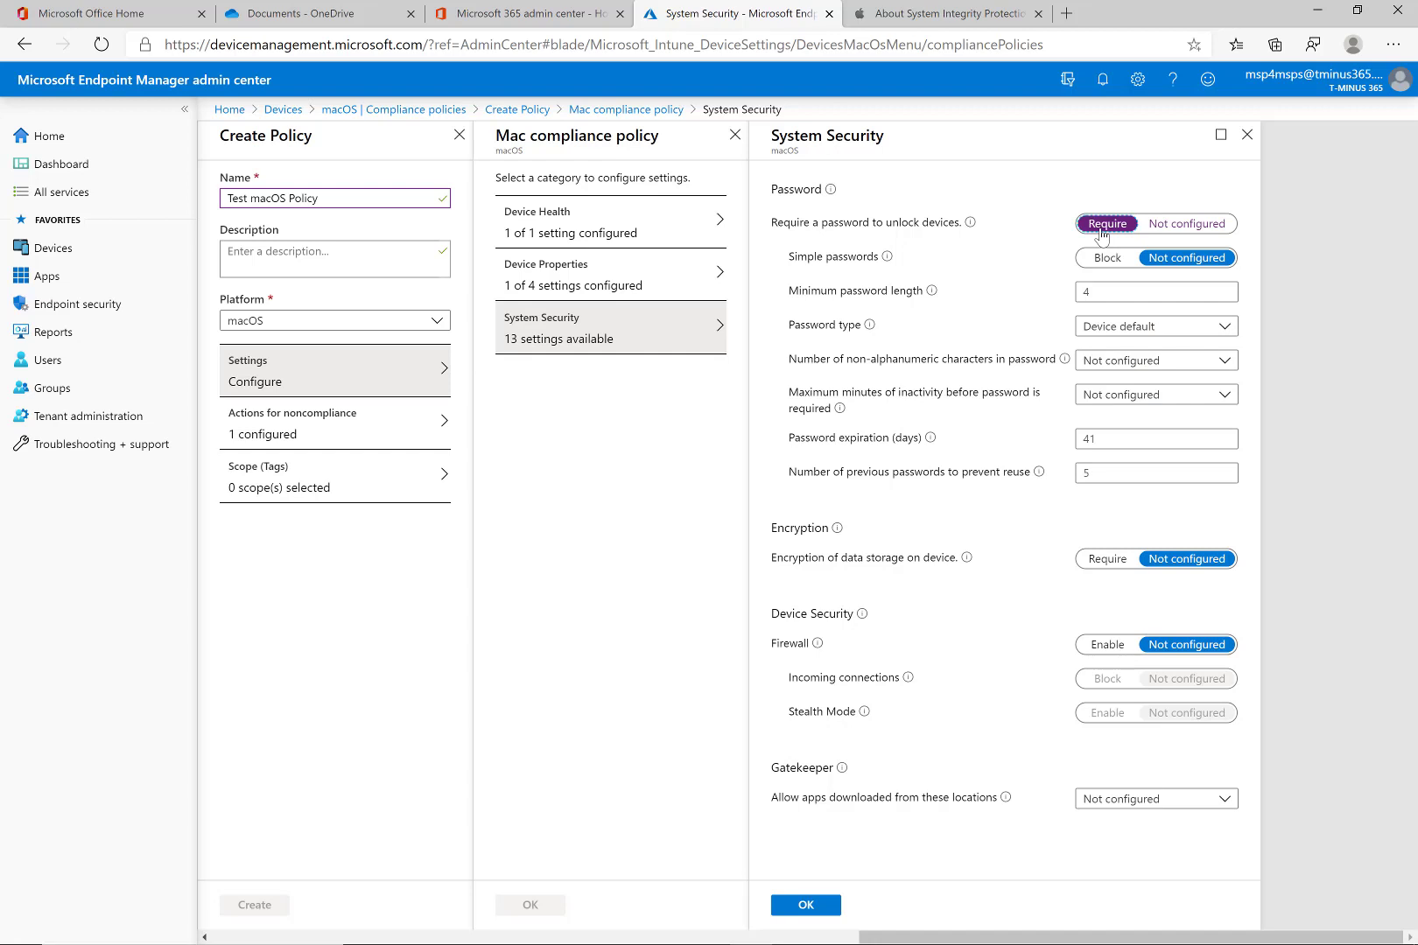
click(1113, 260)
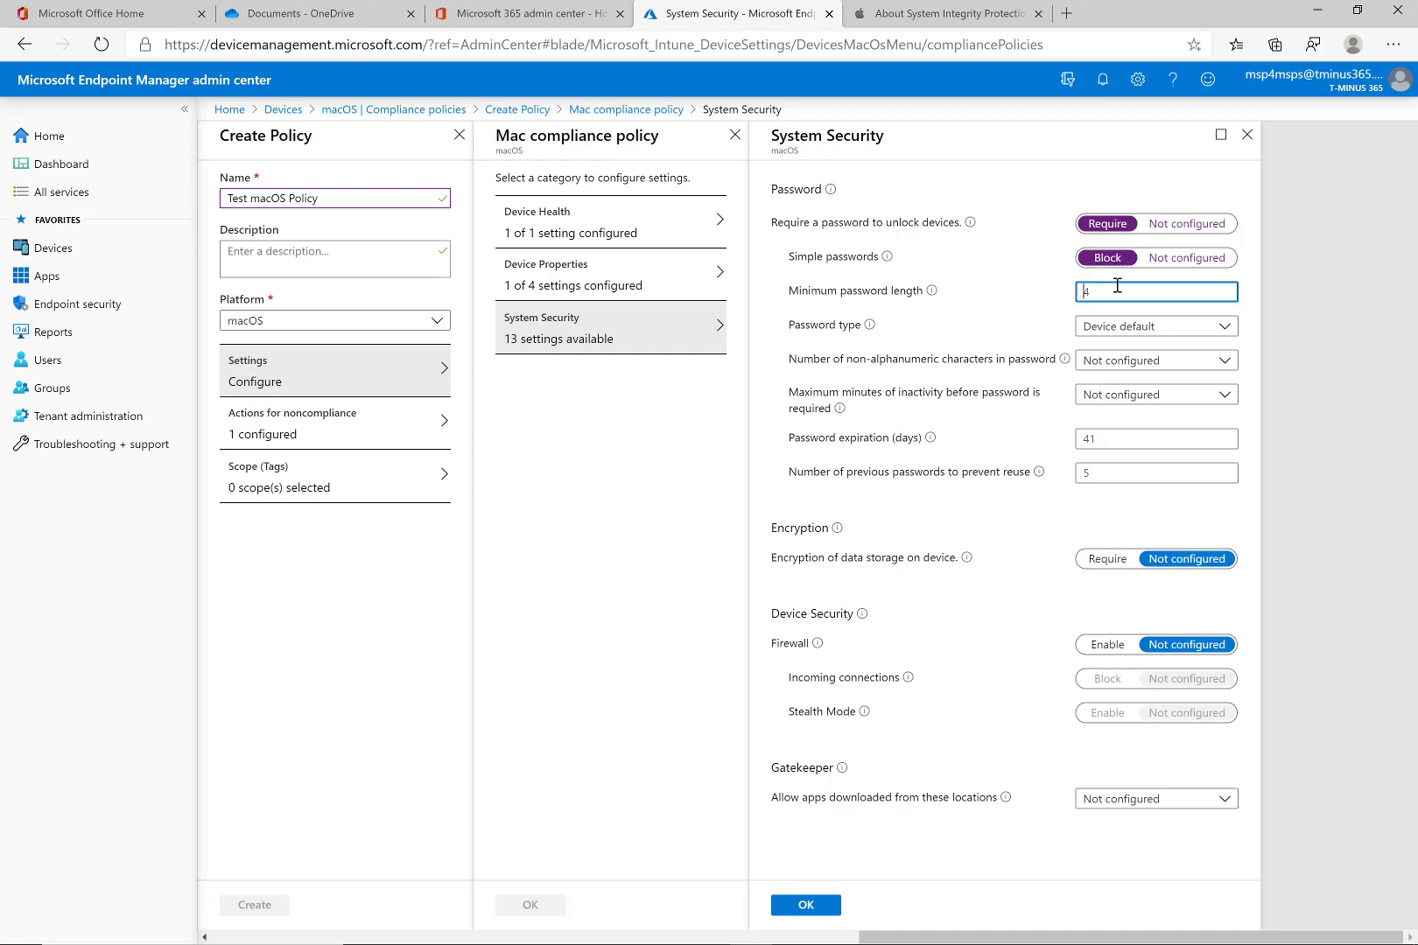
text(8)
click(1105, 338)
click(1125, 388)
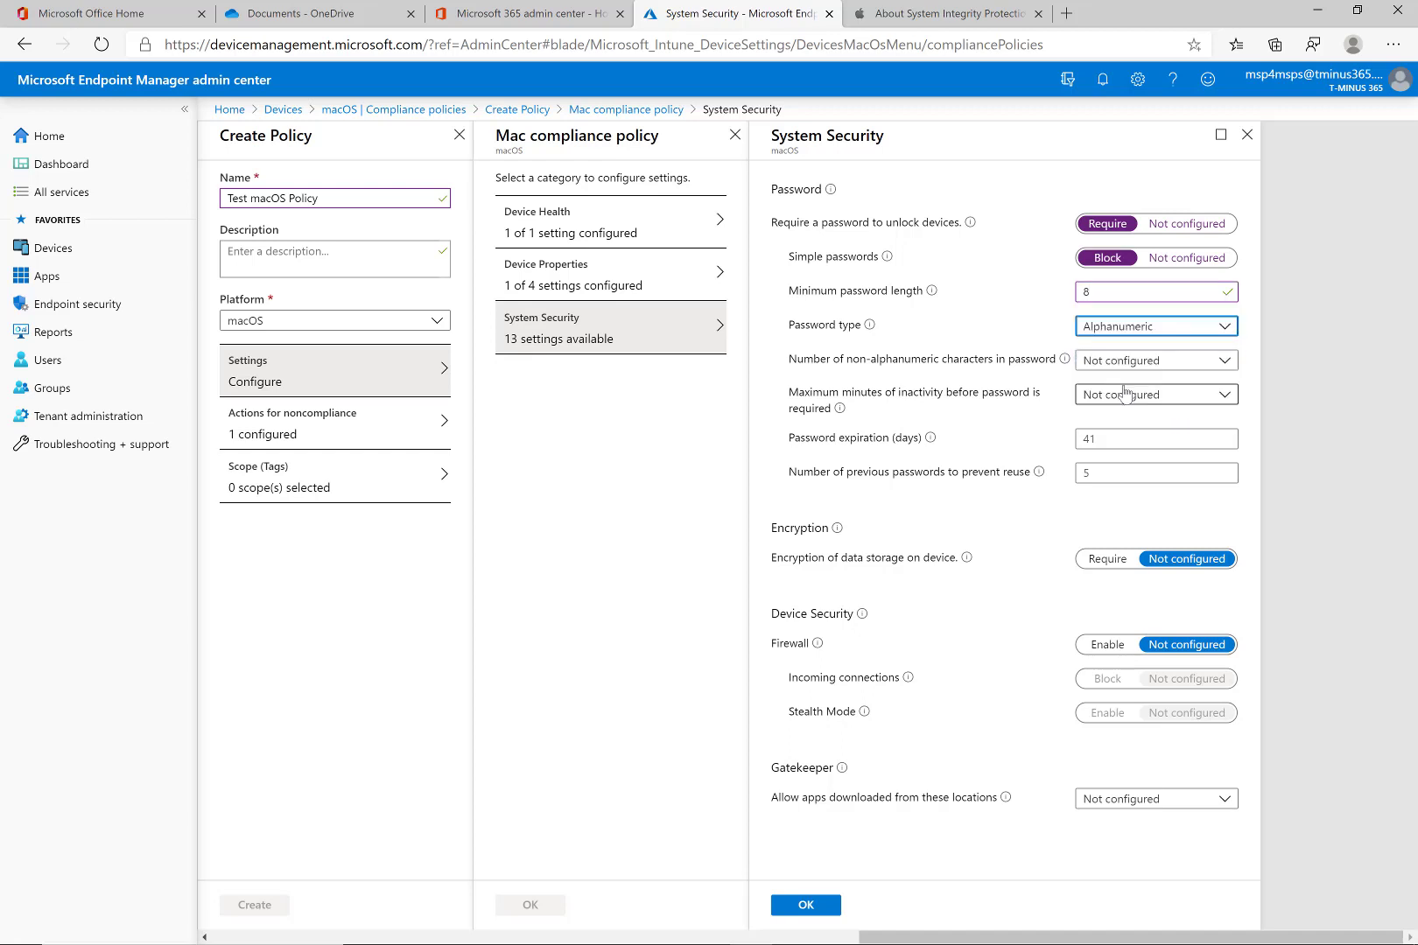
click(1122, 361)
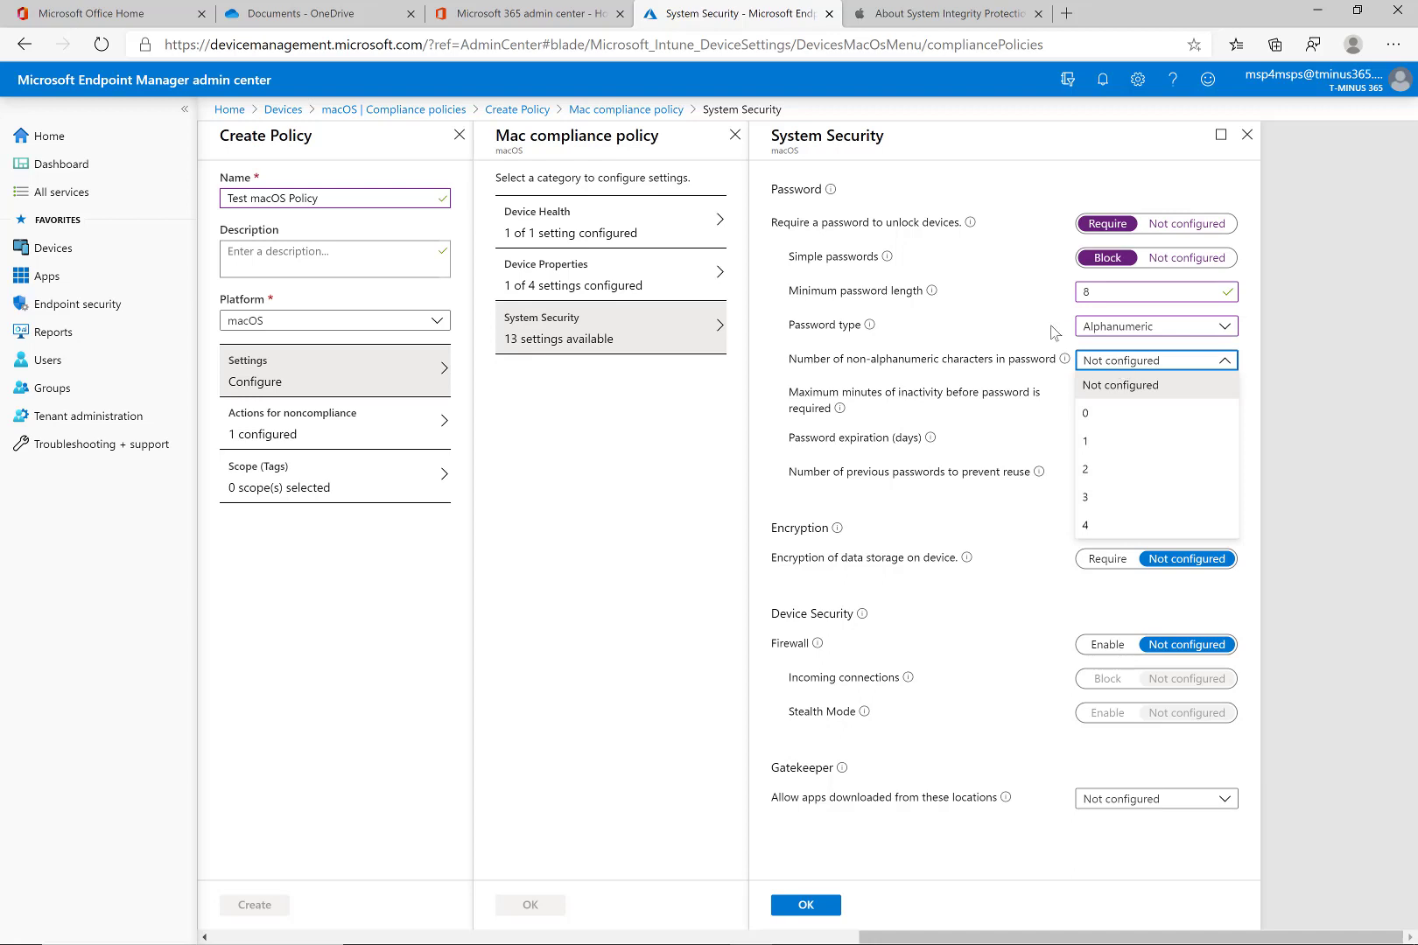
click(1119, 444)
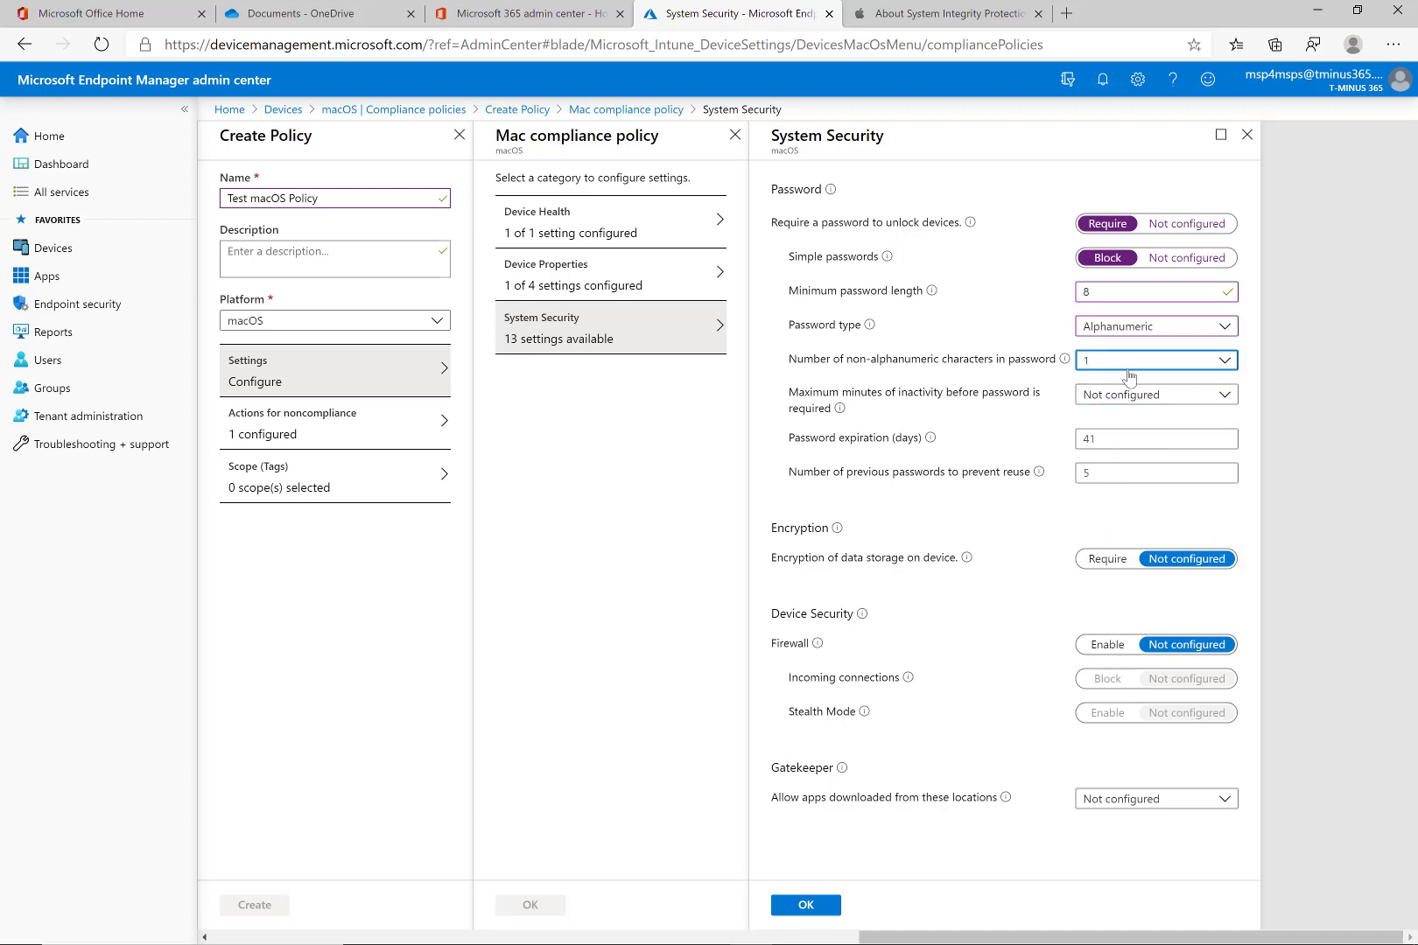
mouse_move(1063, 359)
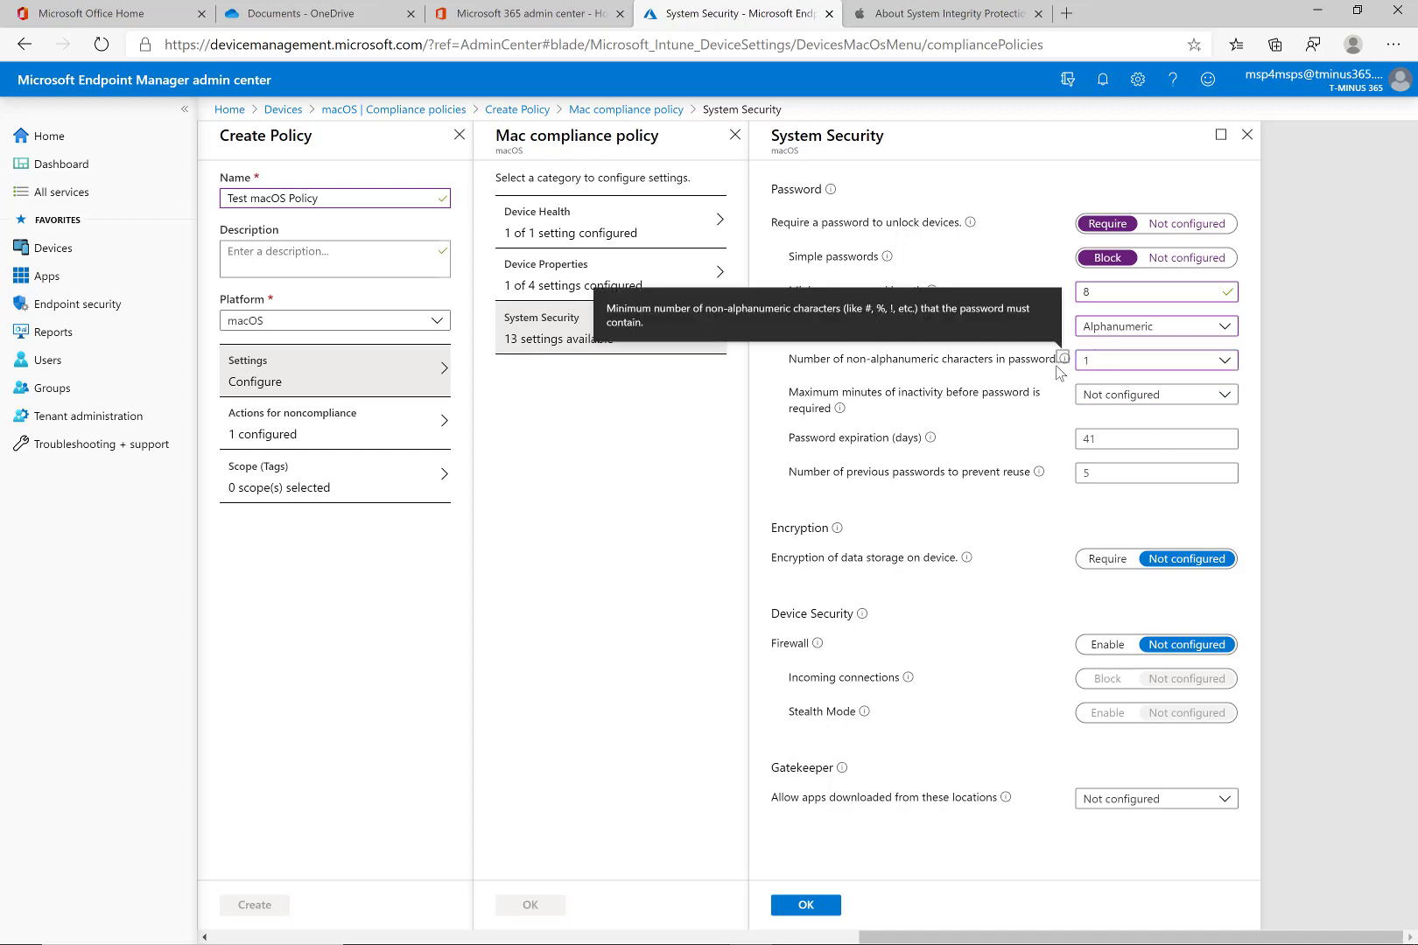
Step: Set Maximum minutes of inactivity before password is required to 5 Minutes
click(1016, 378)
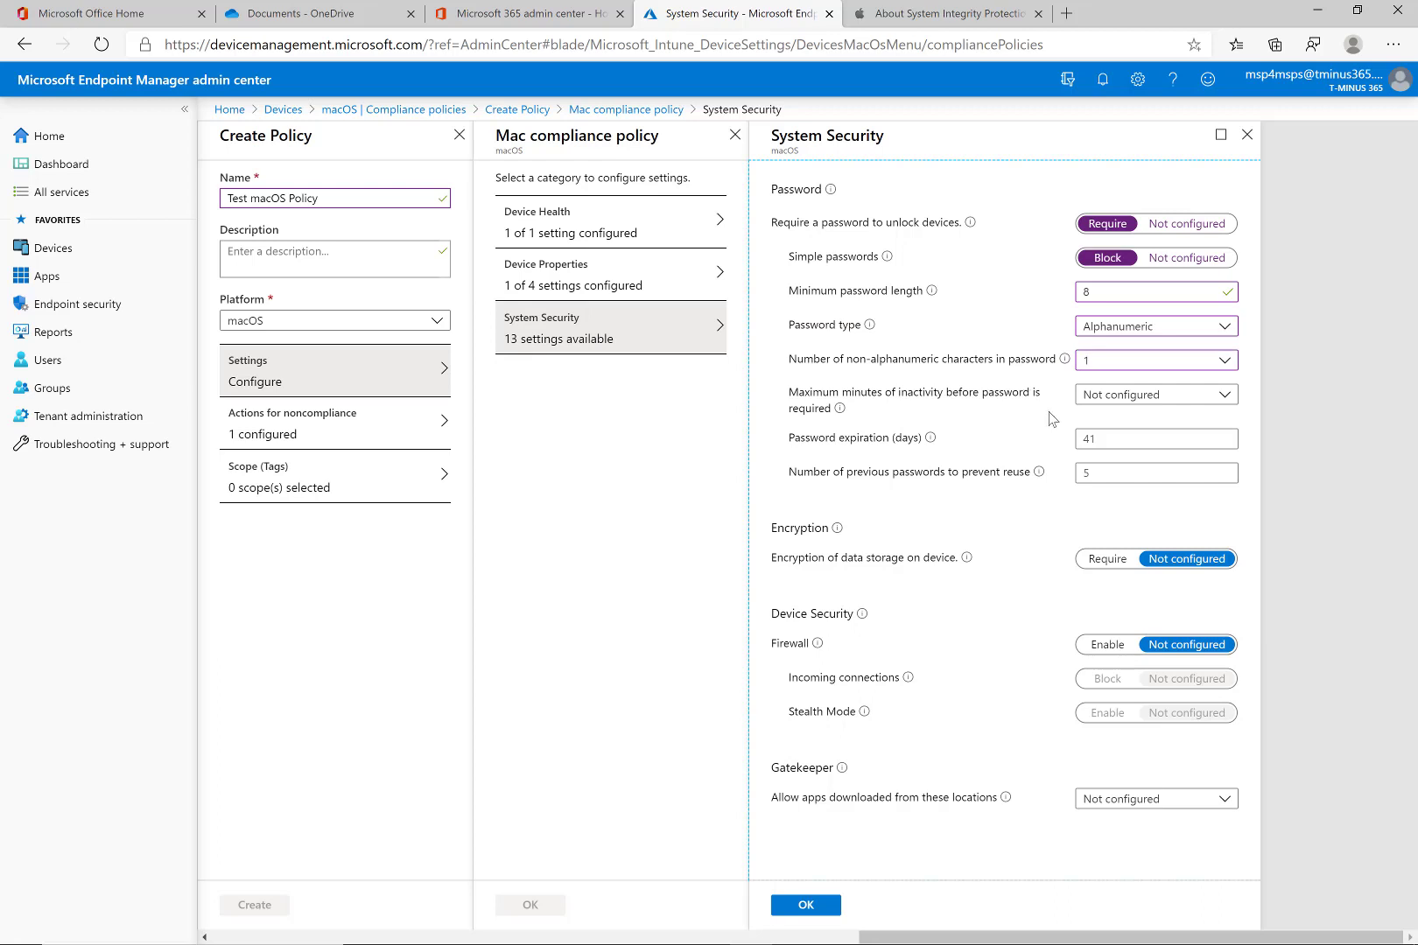
click(1109, 399)
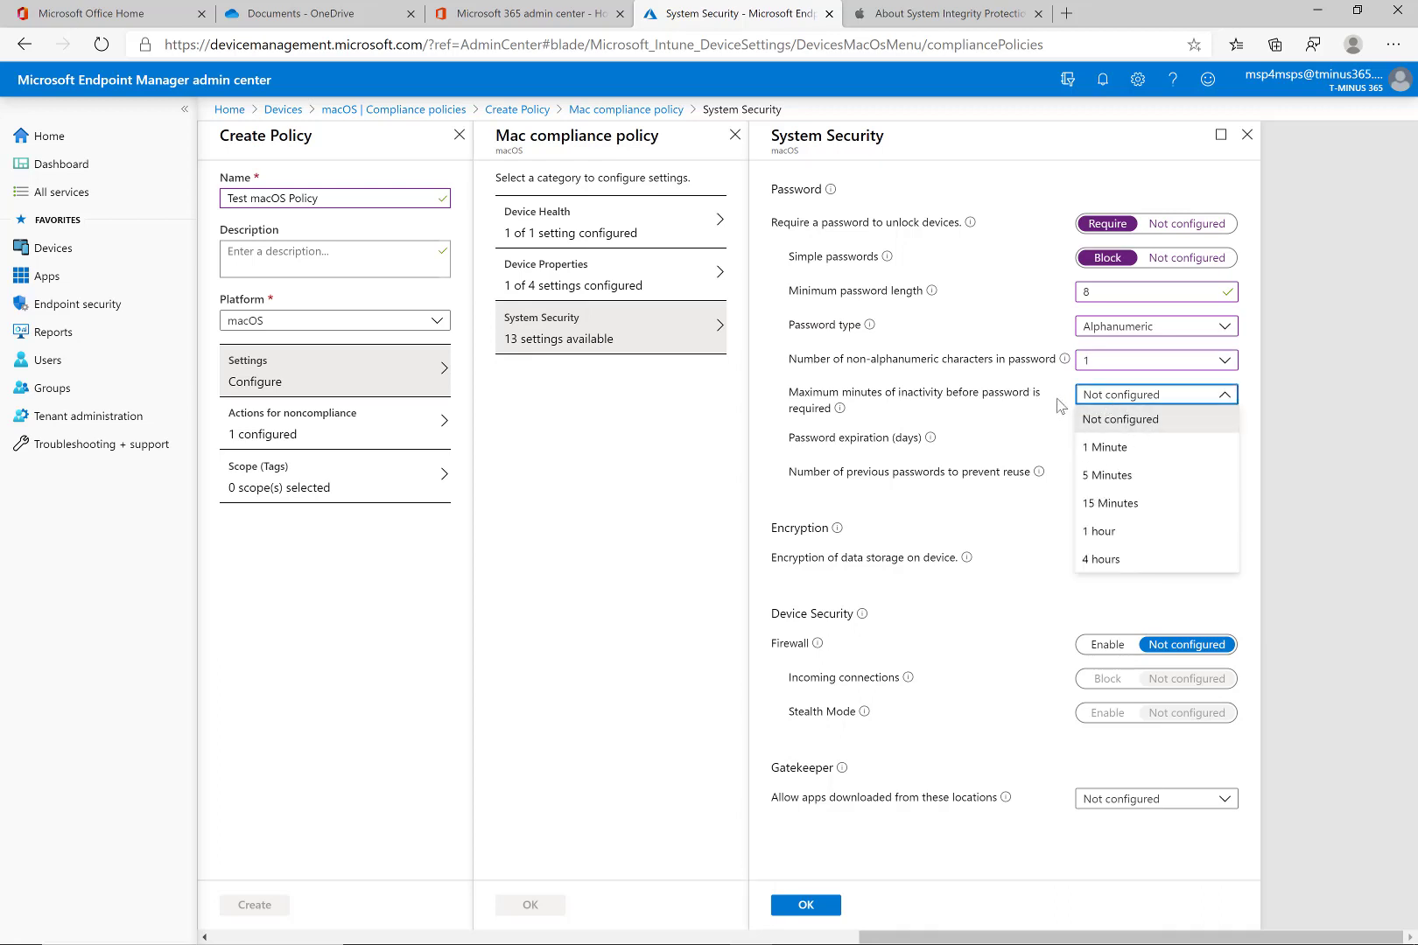
click(1134, 475)
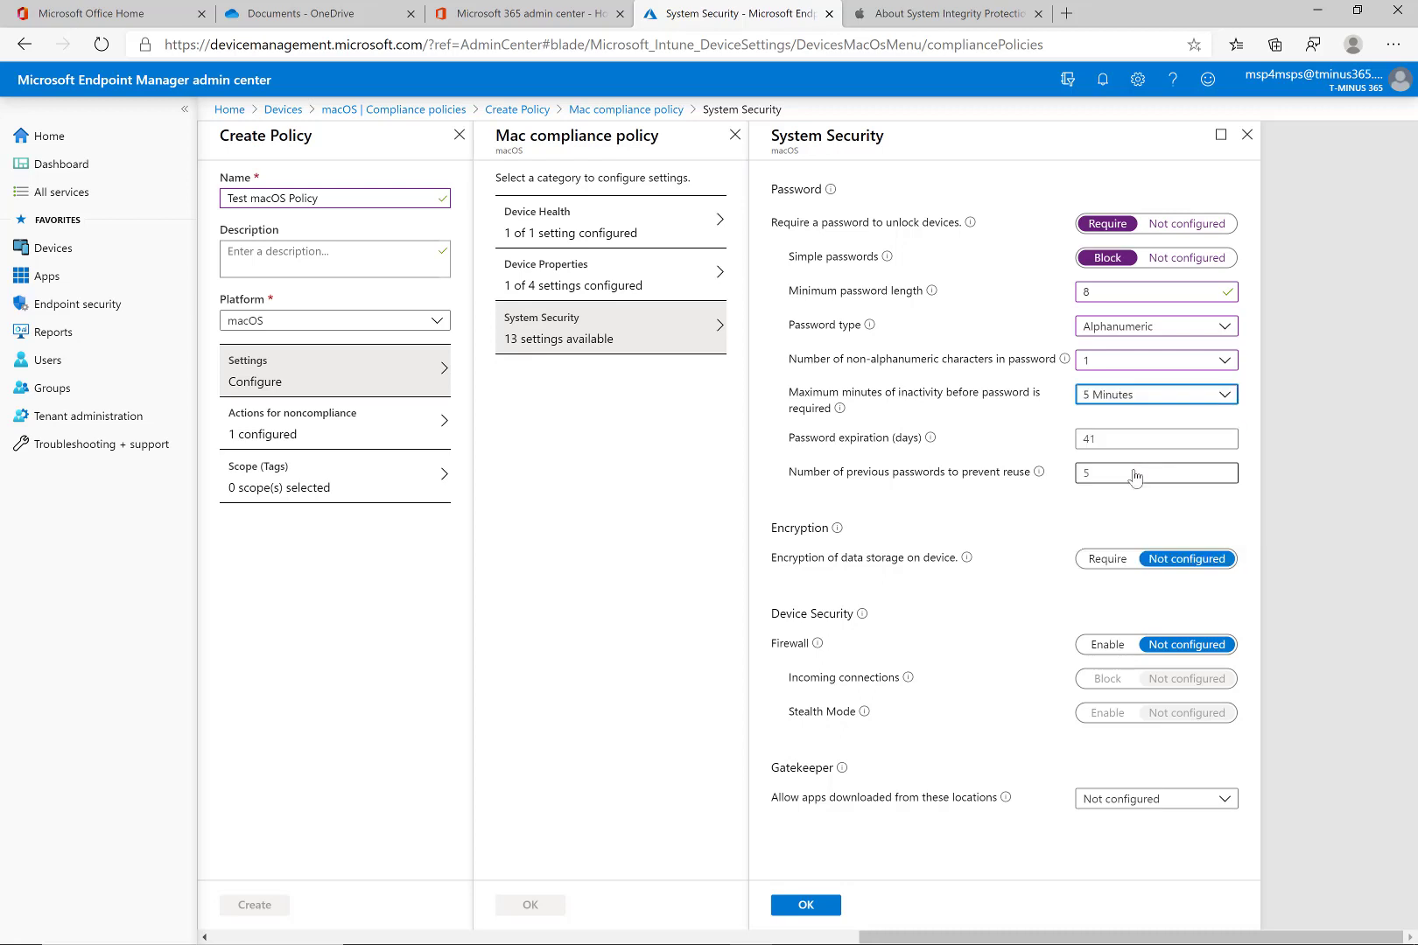
click(1095, 398)
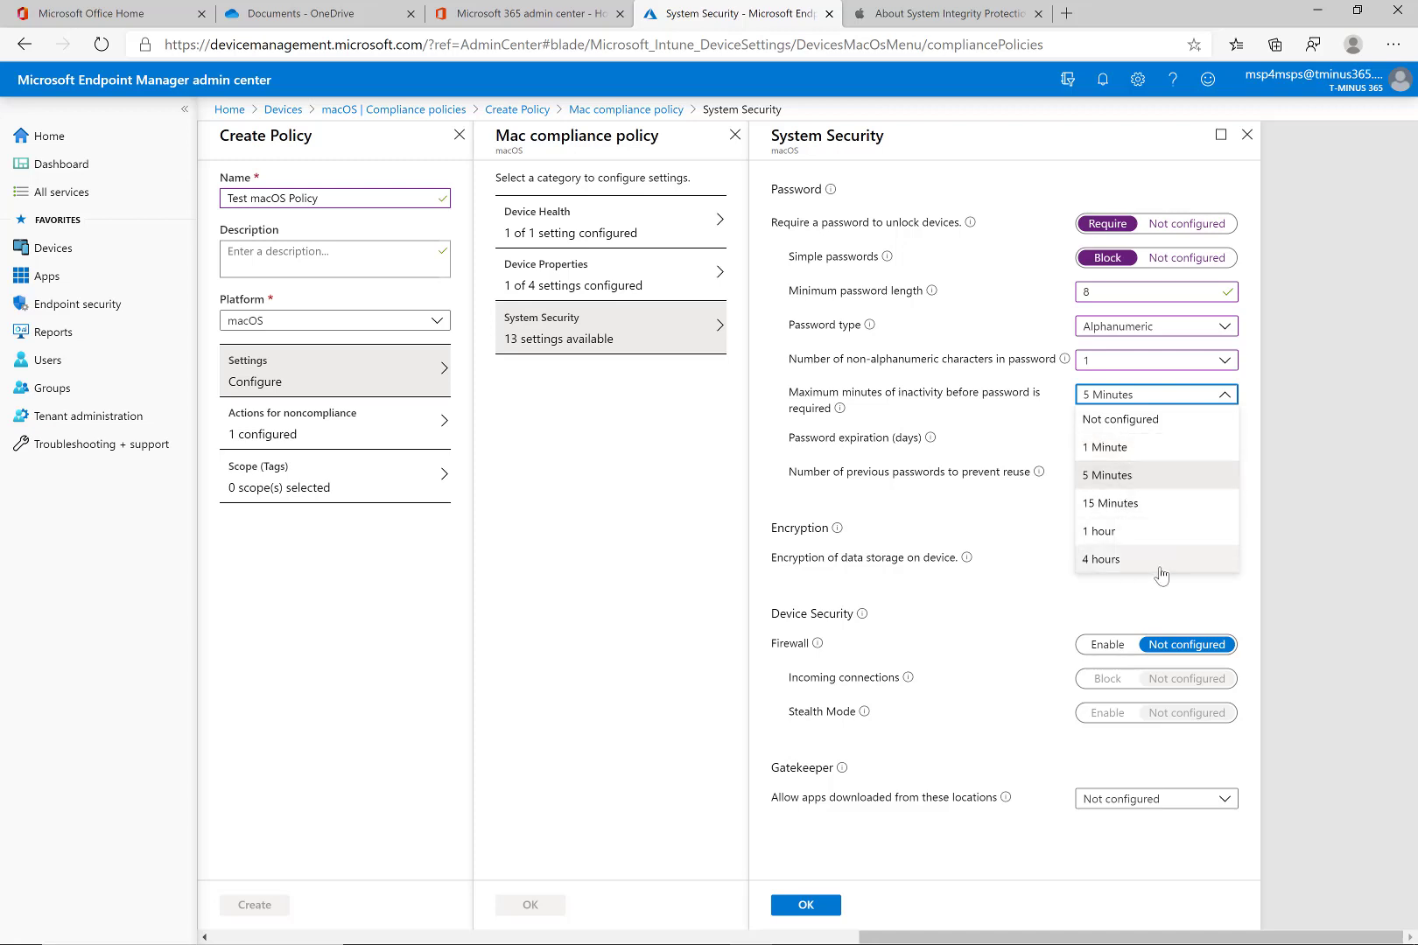
click(1110, 399)
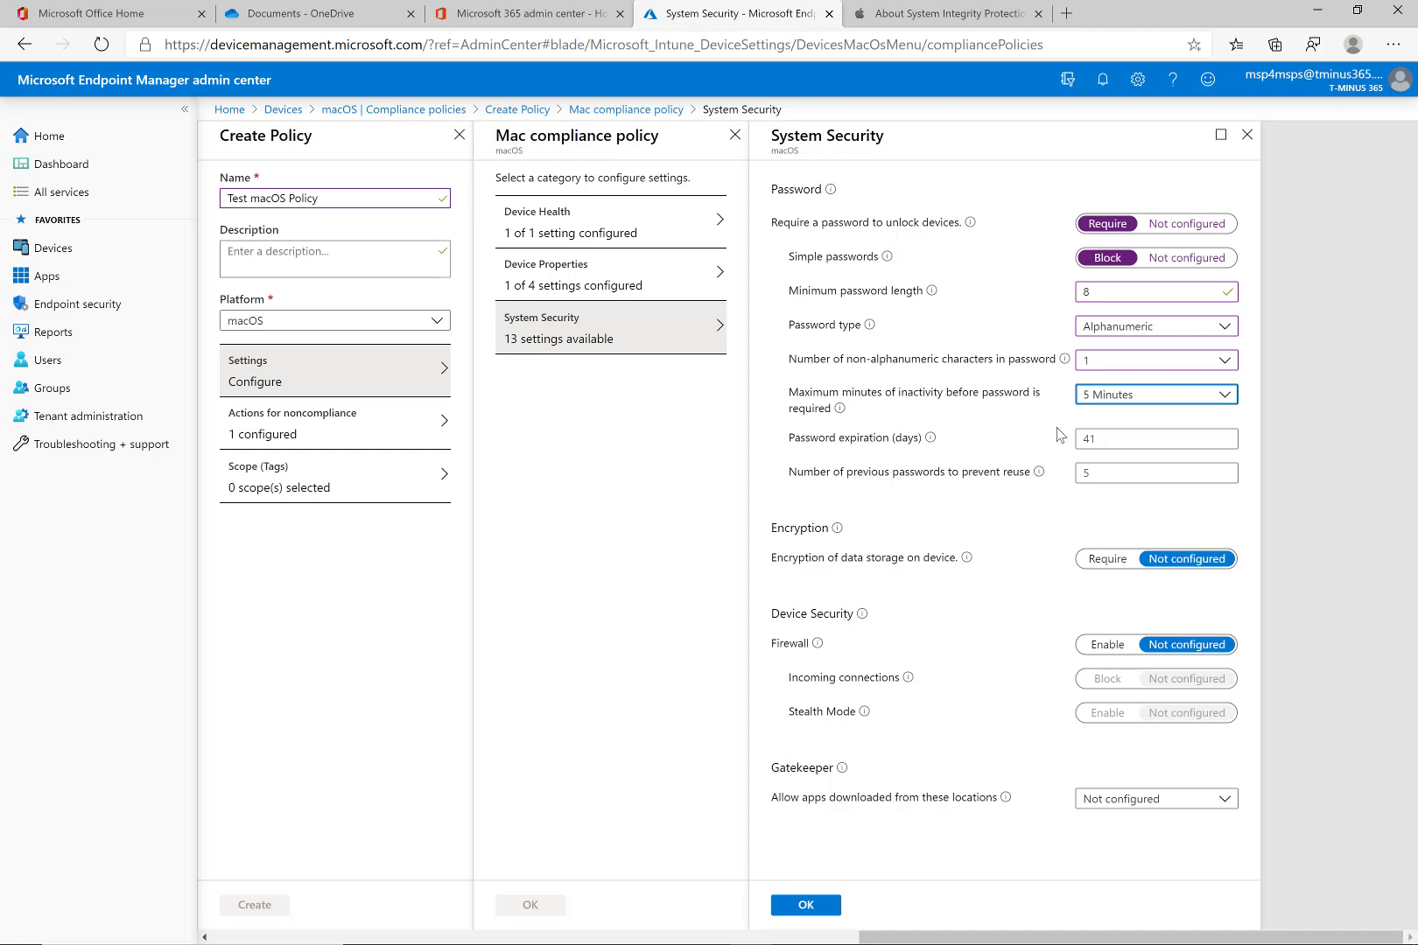
Step: Set password expiration to 90 days
click(1093, 438)
text(41)
click(1096, 437)
text(90)
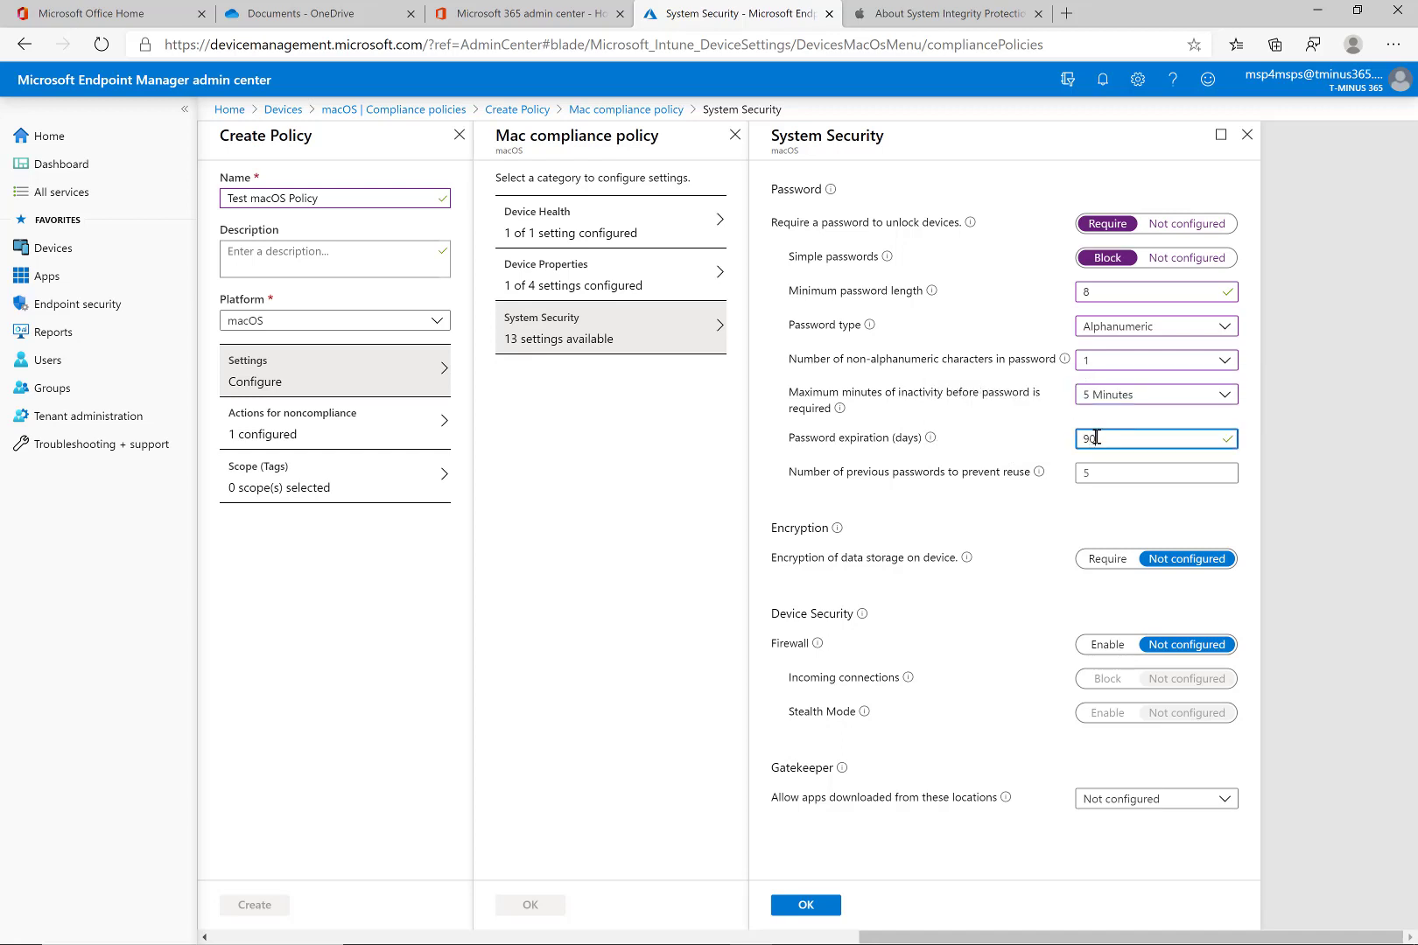
click(1016, 455)
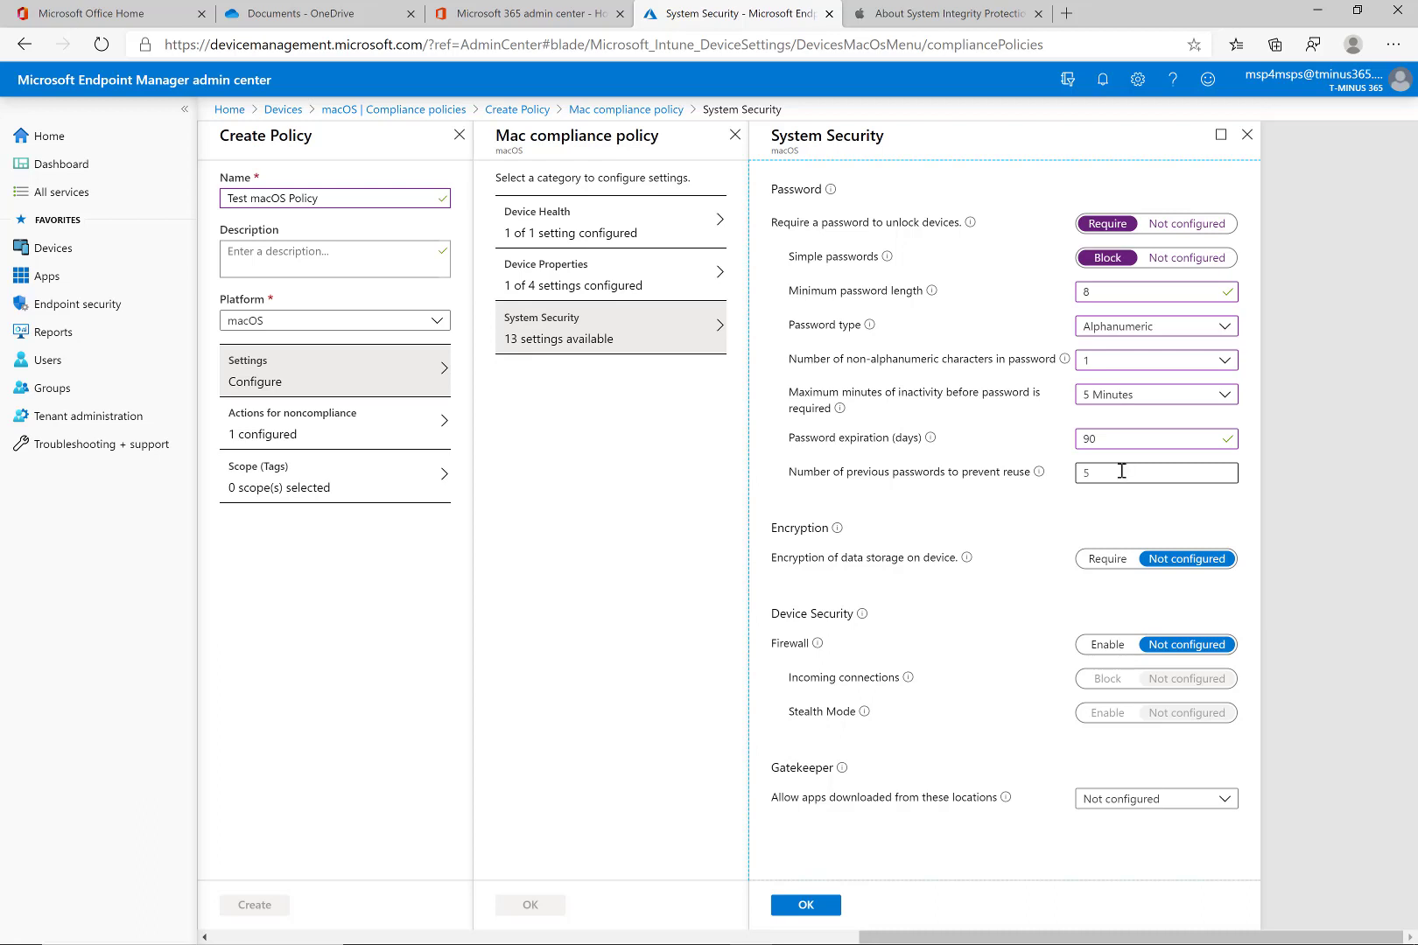
Step: Block reuse of the previous 5 passwords
click(1118, 466)
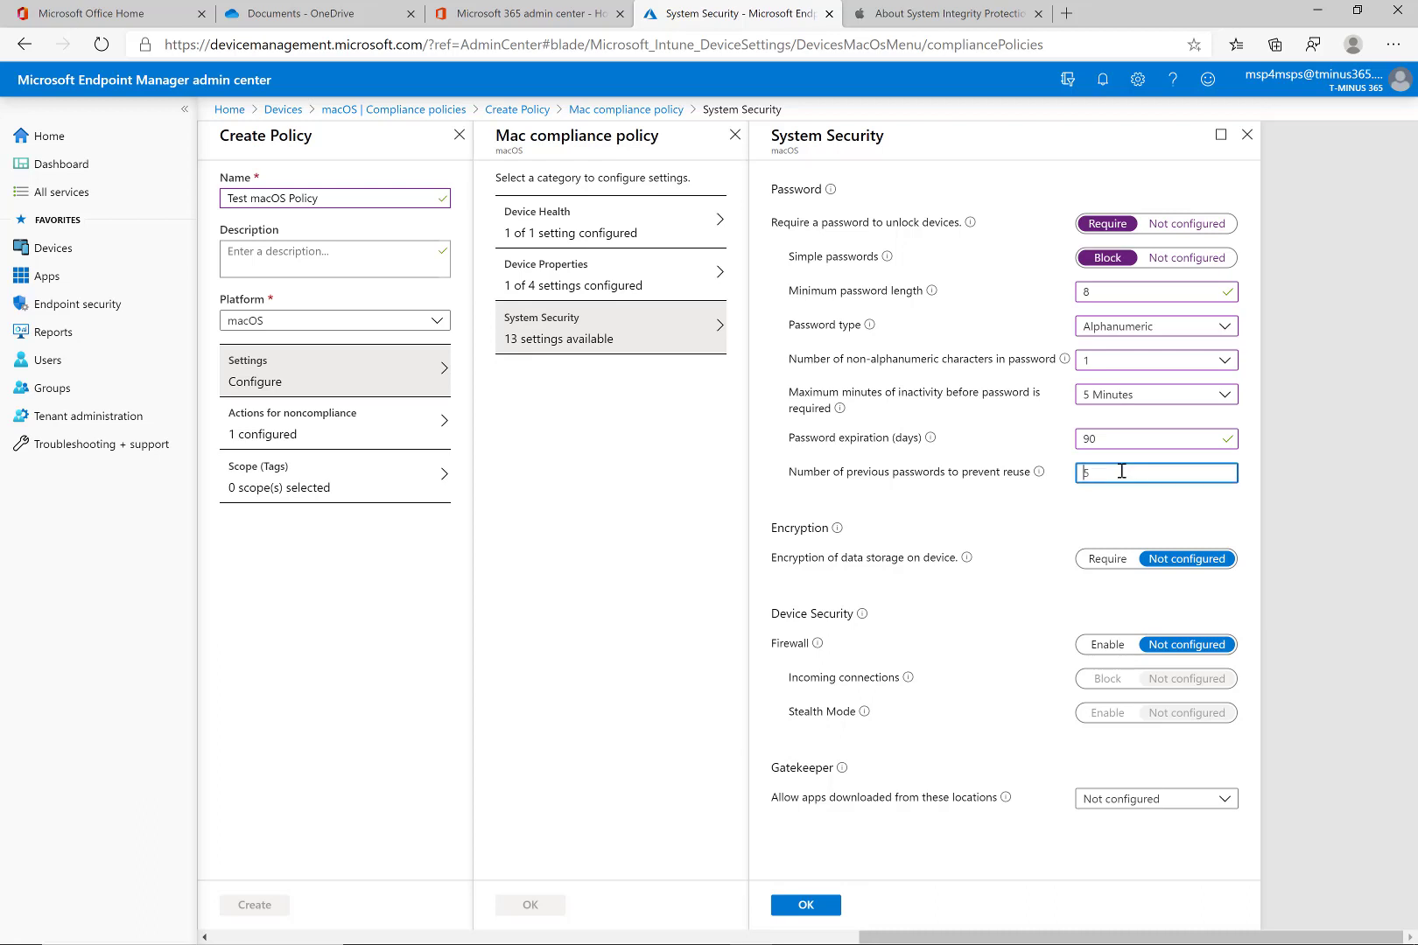
click(1066, 462)
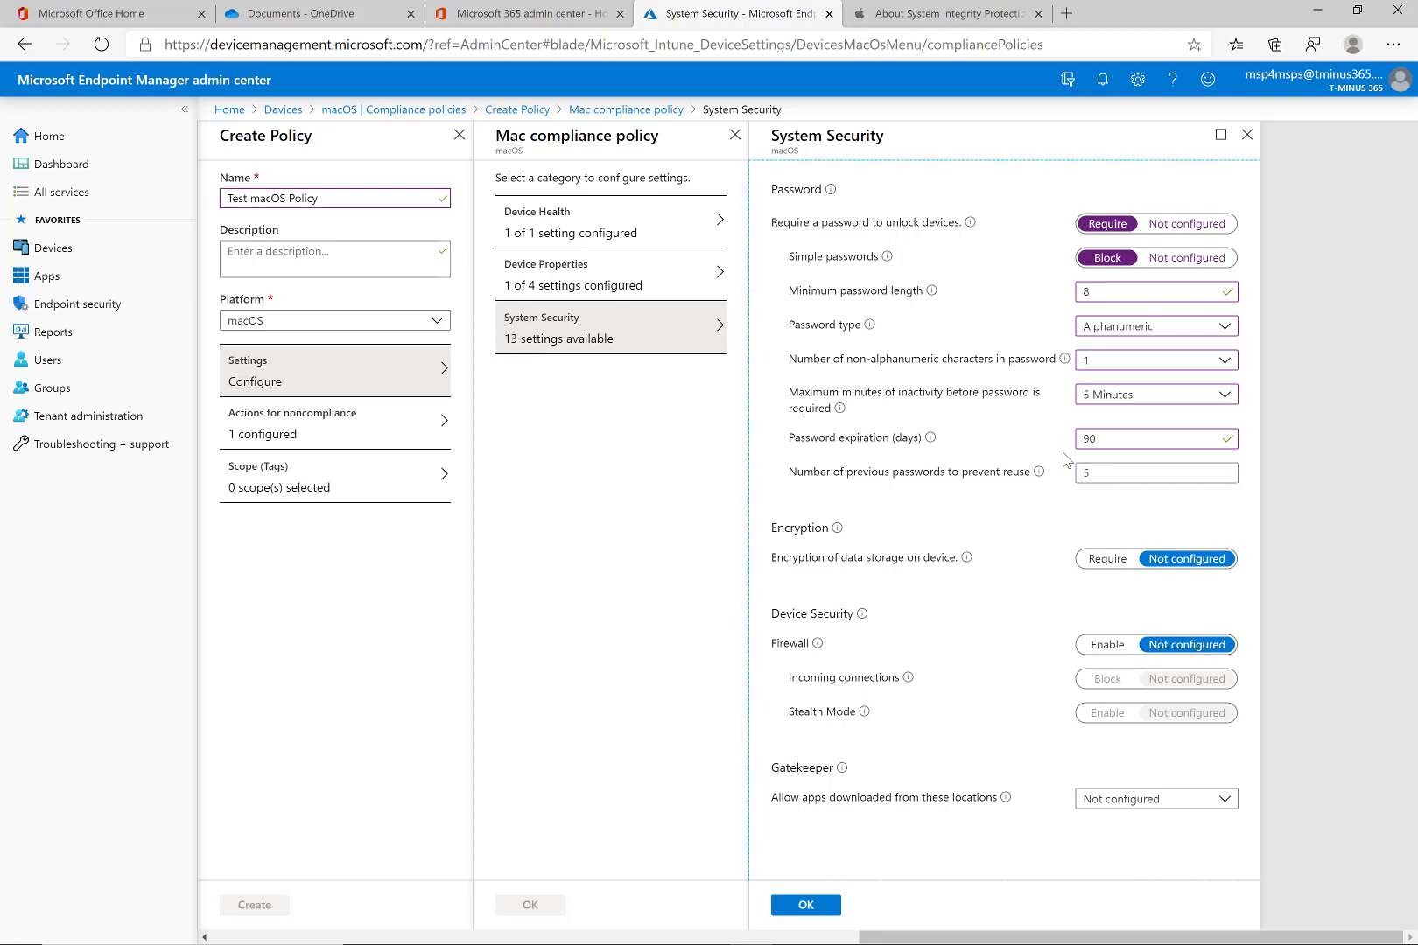
click(1117, 473)
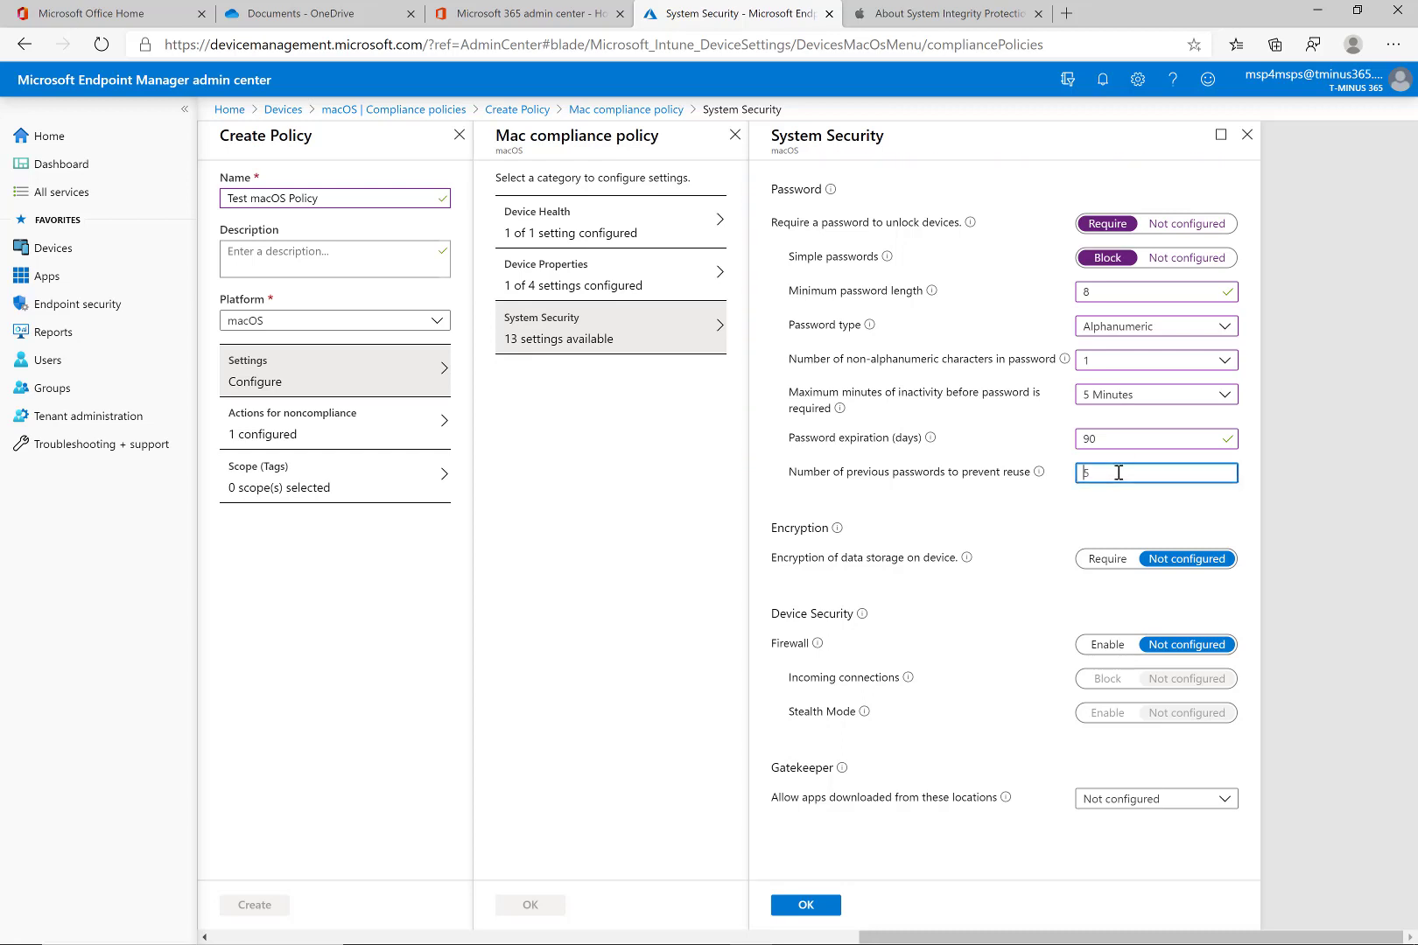
click(1089, 534)
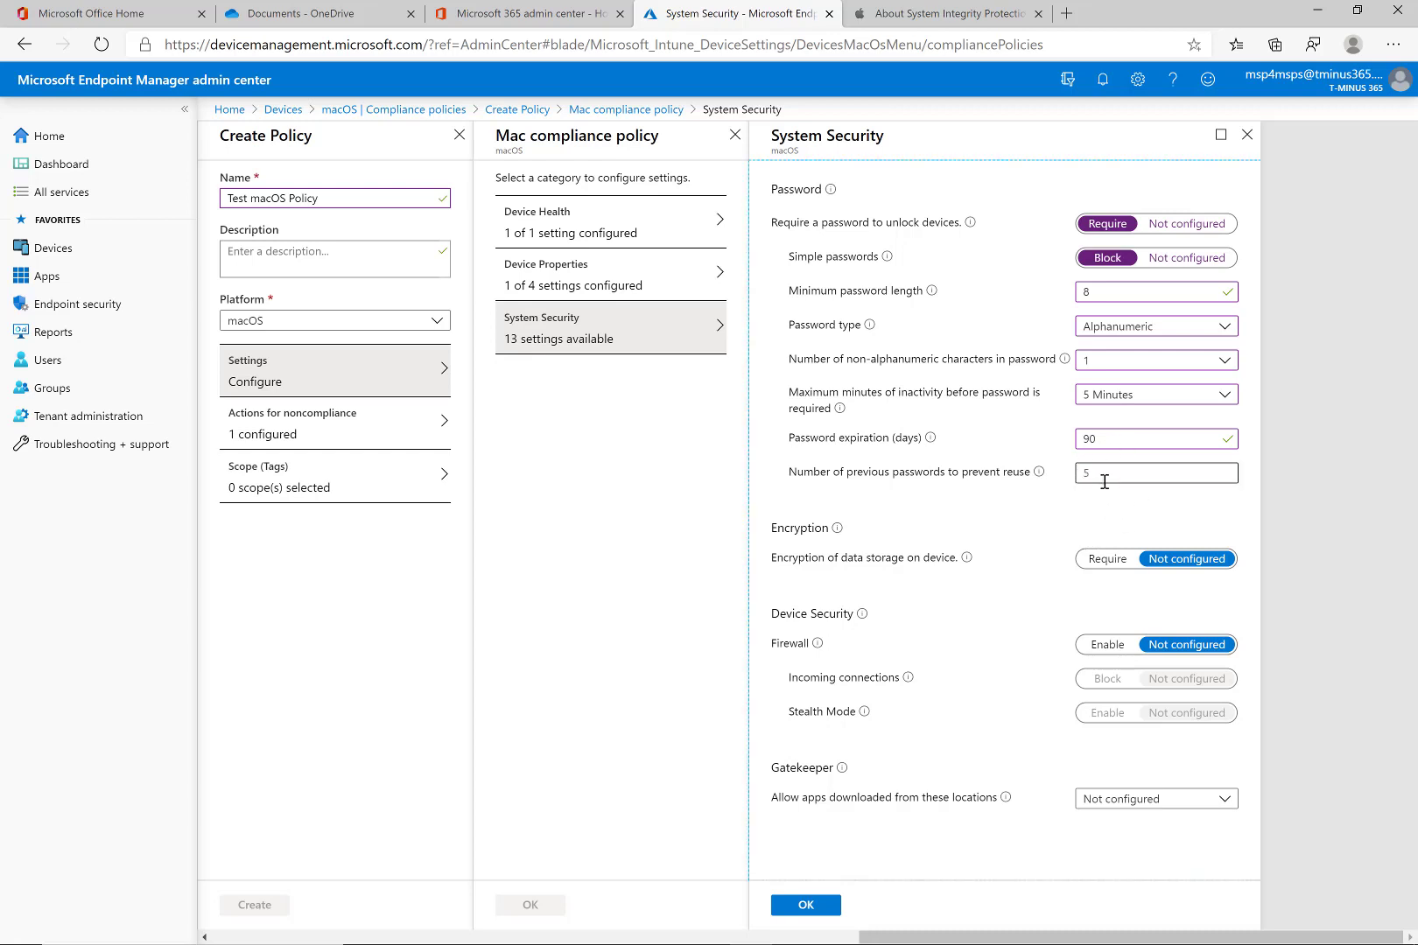
click(1104, 475)
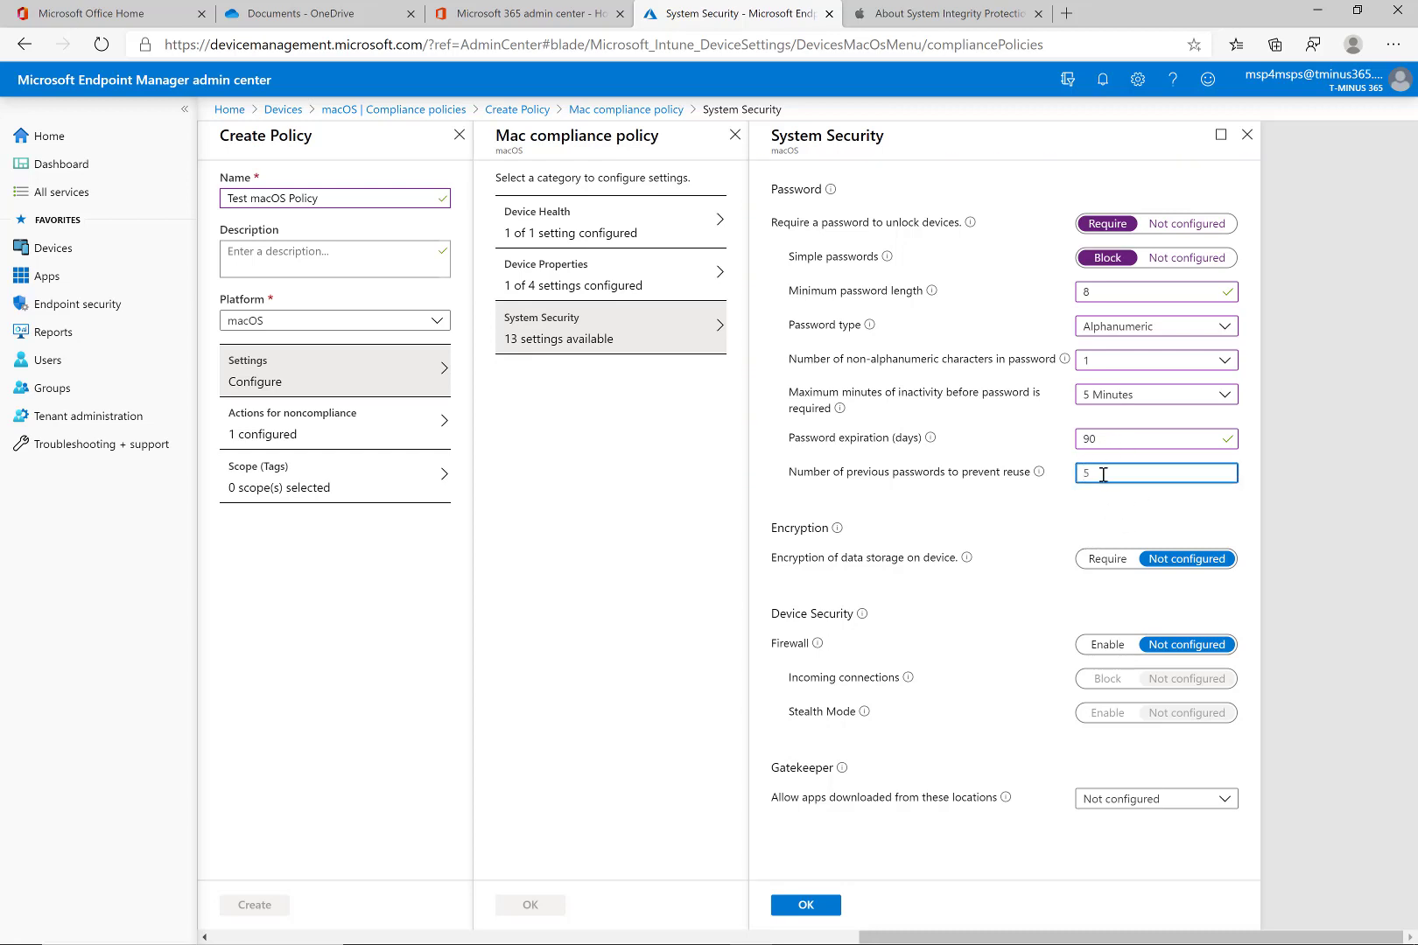
text(0)
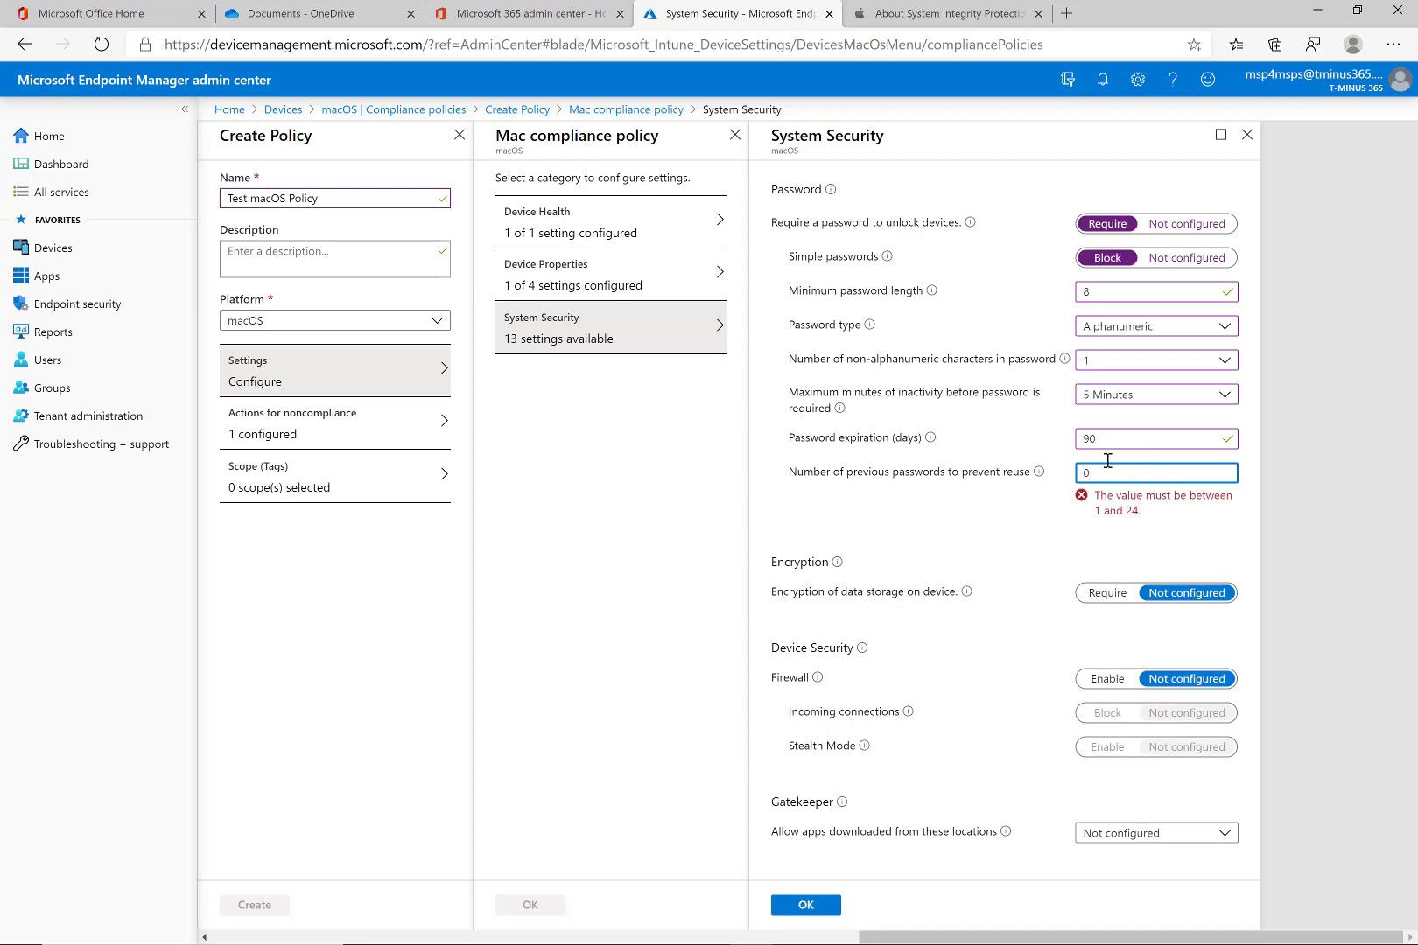
click(1103, 456)
click(1113, 474)
key(BackSpace)
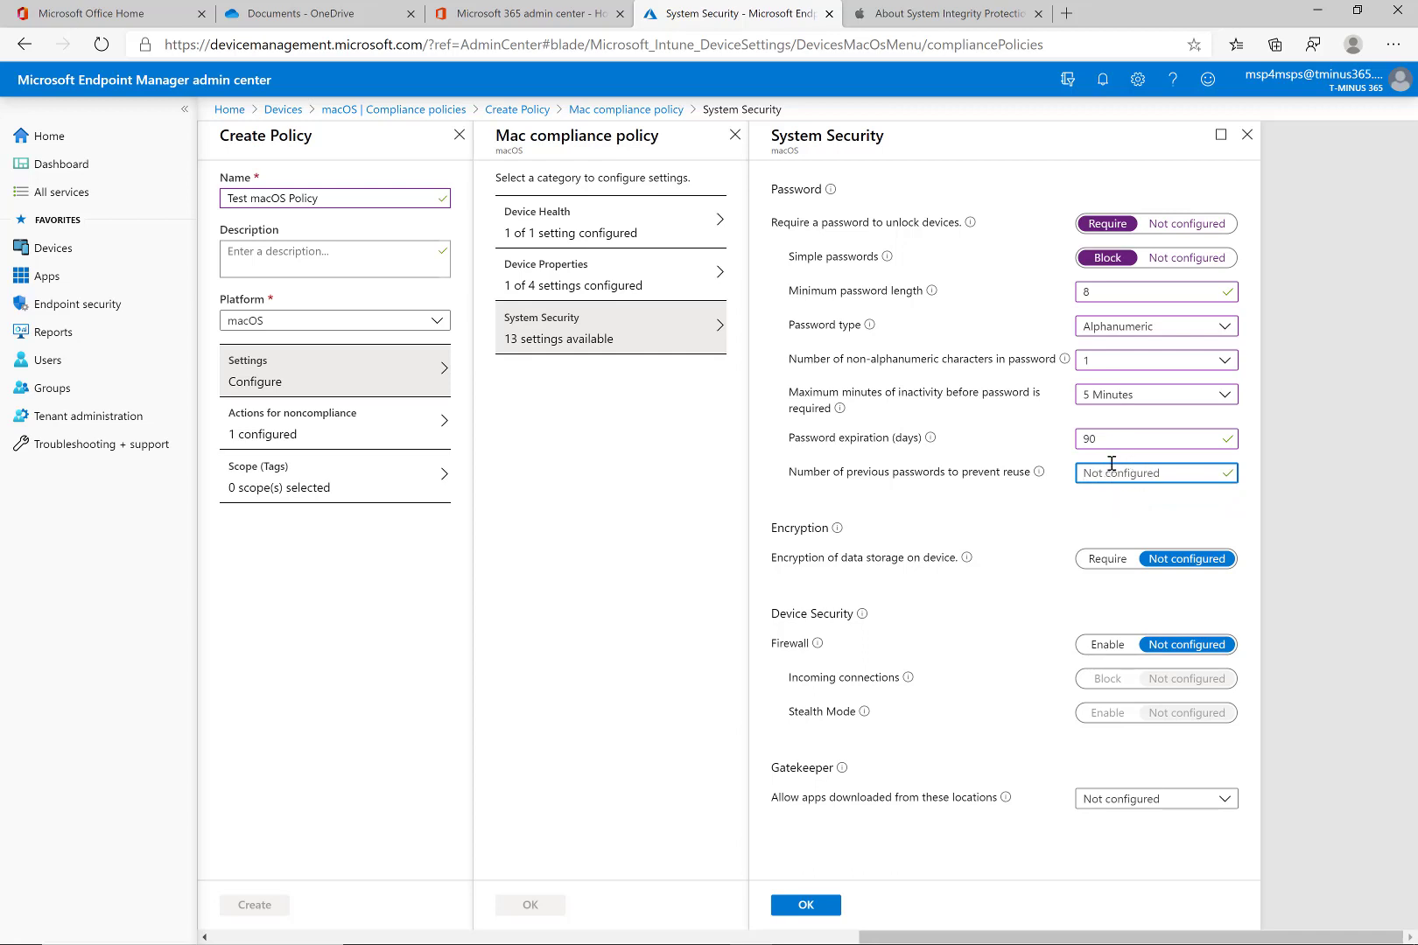
text(5)
click(1043, 519)
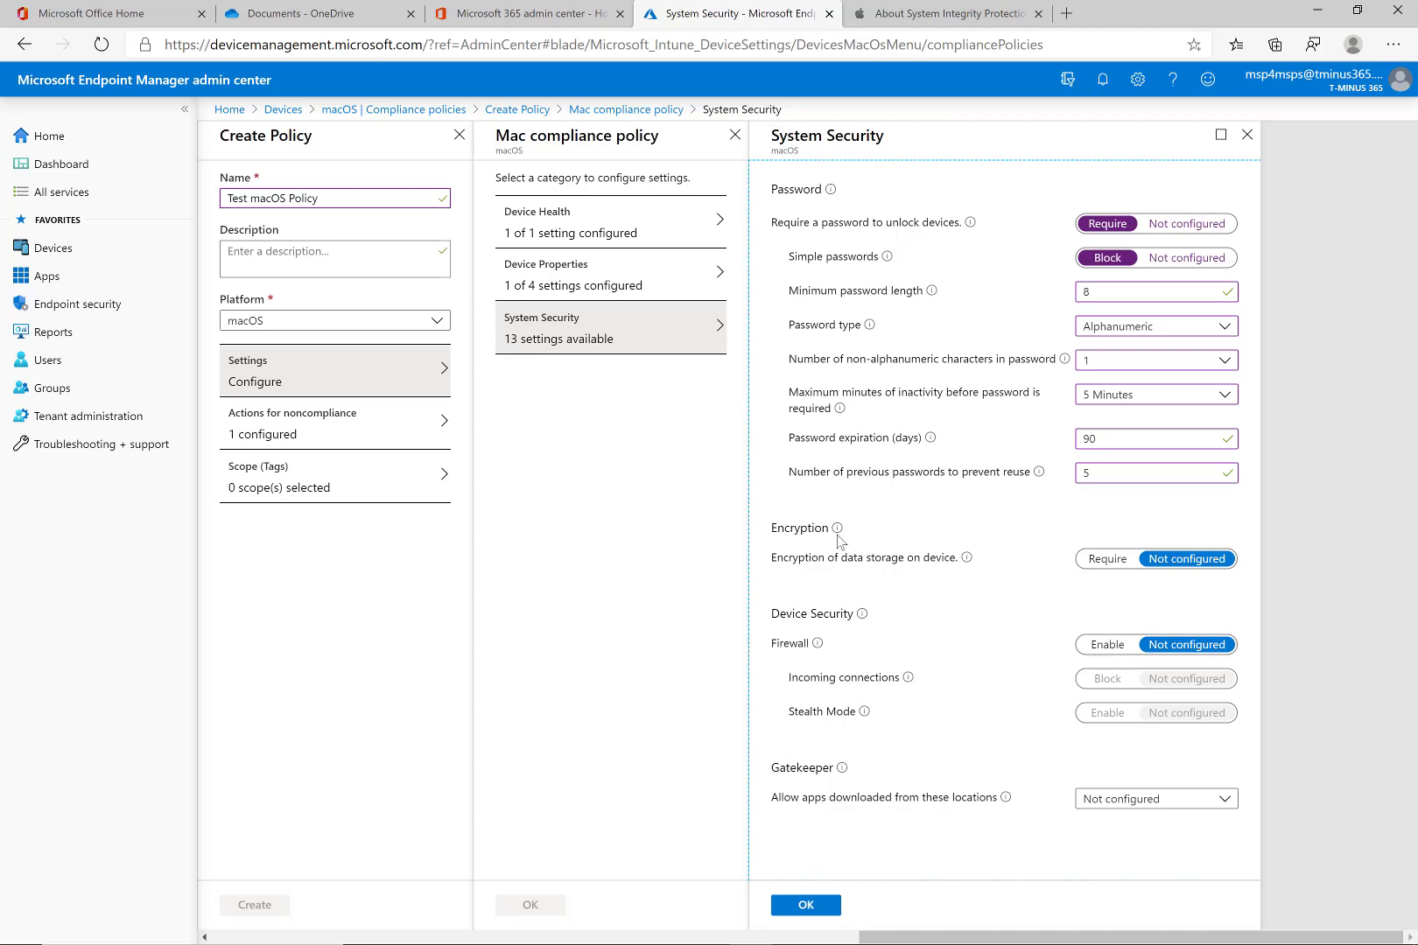
Step: Require storage encryption and enable the firewall with incoming connections blocked and Stealth Mode on
click(1099, 561)
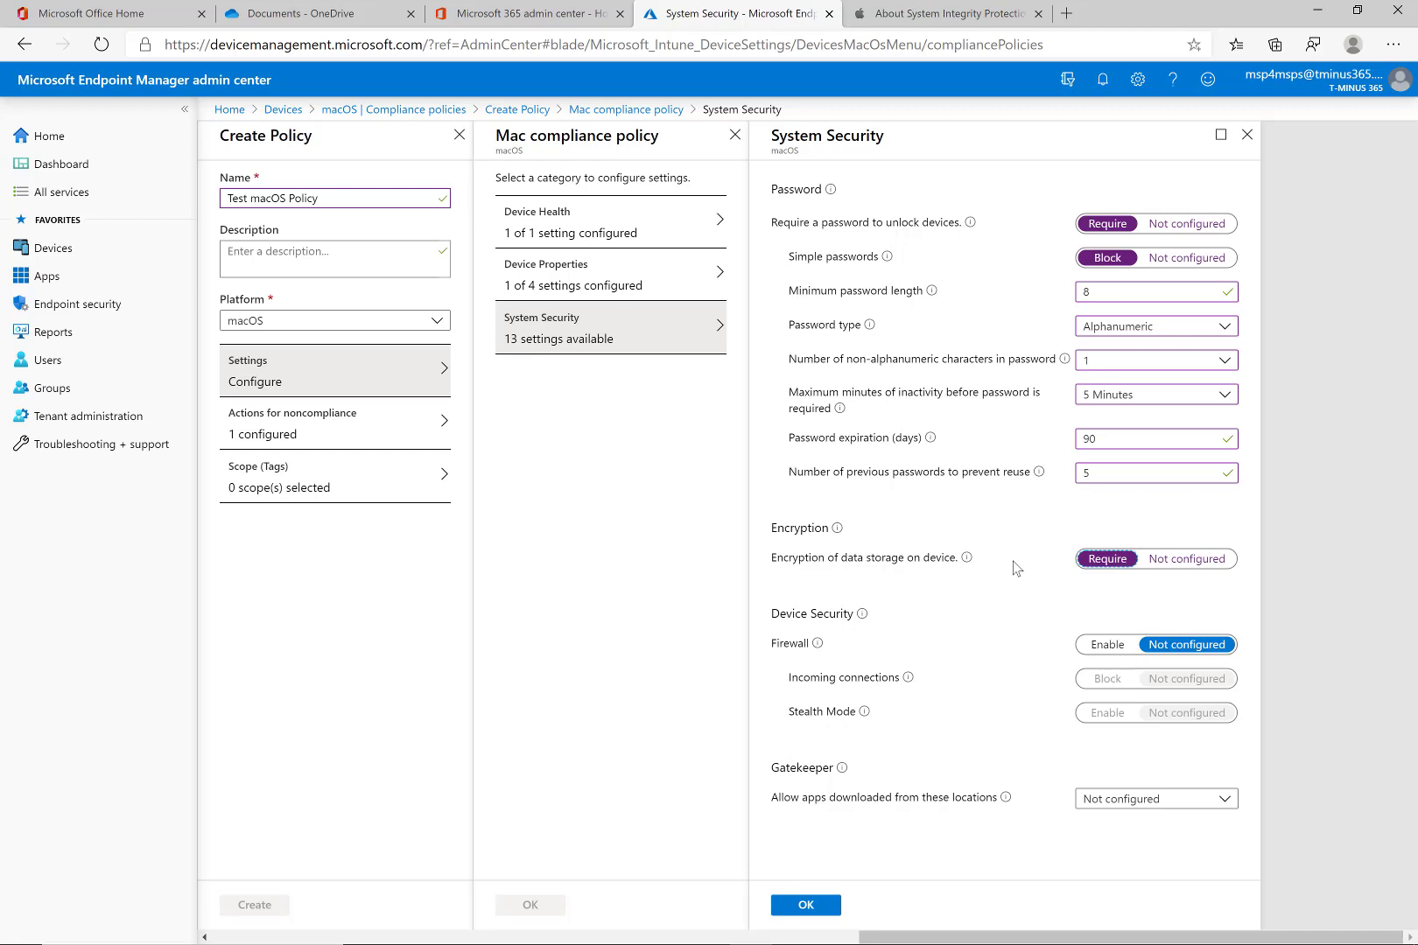
click(1105, 646)
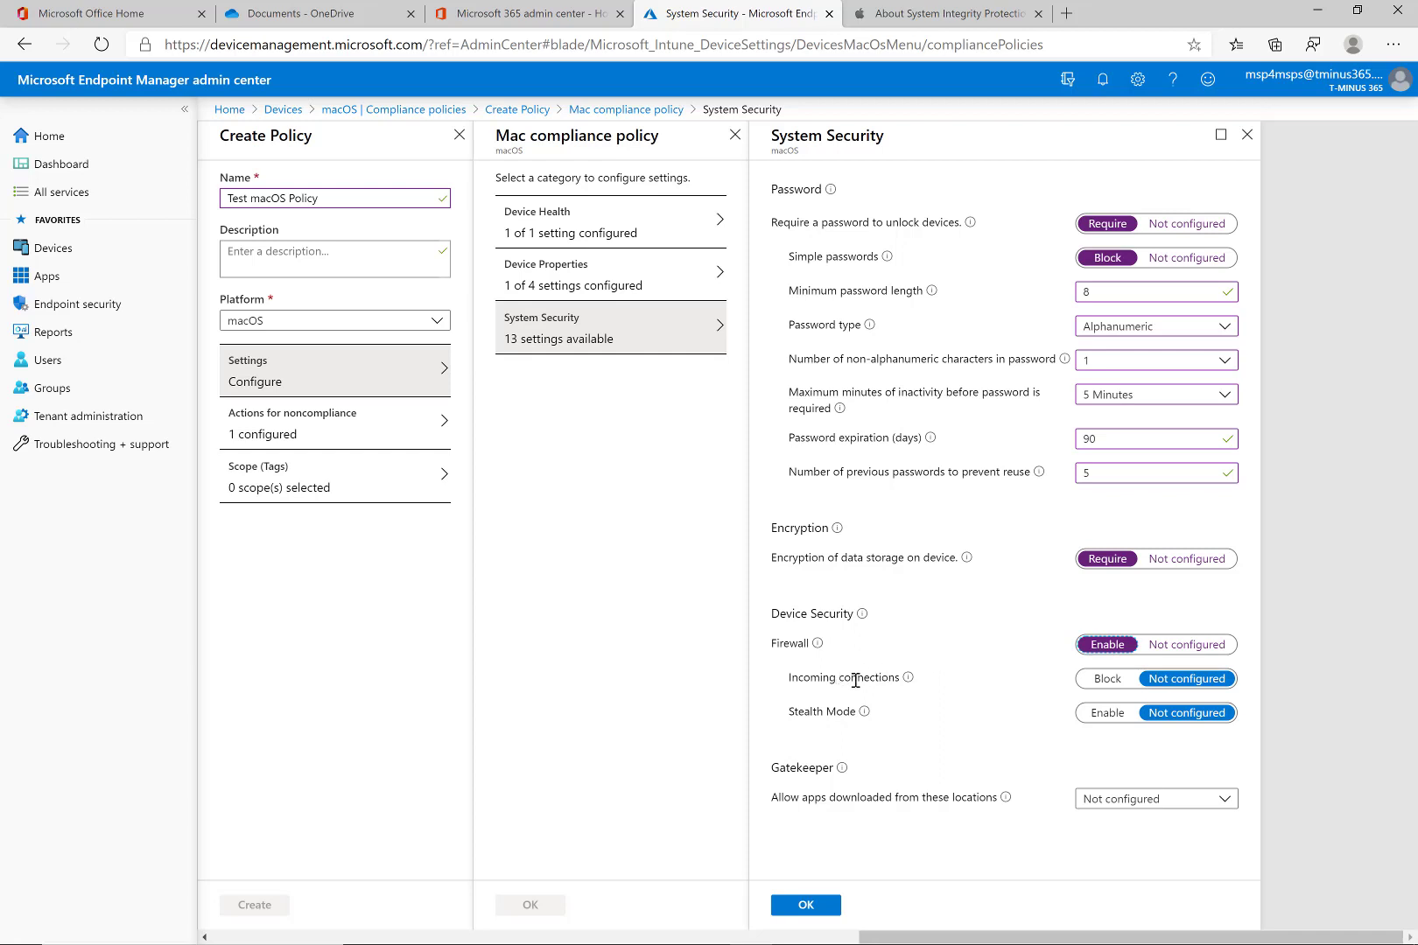
mouse_move(907, 682)
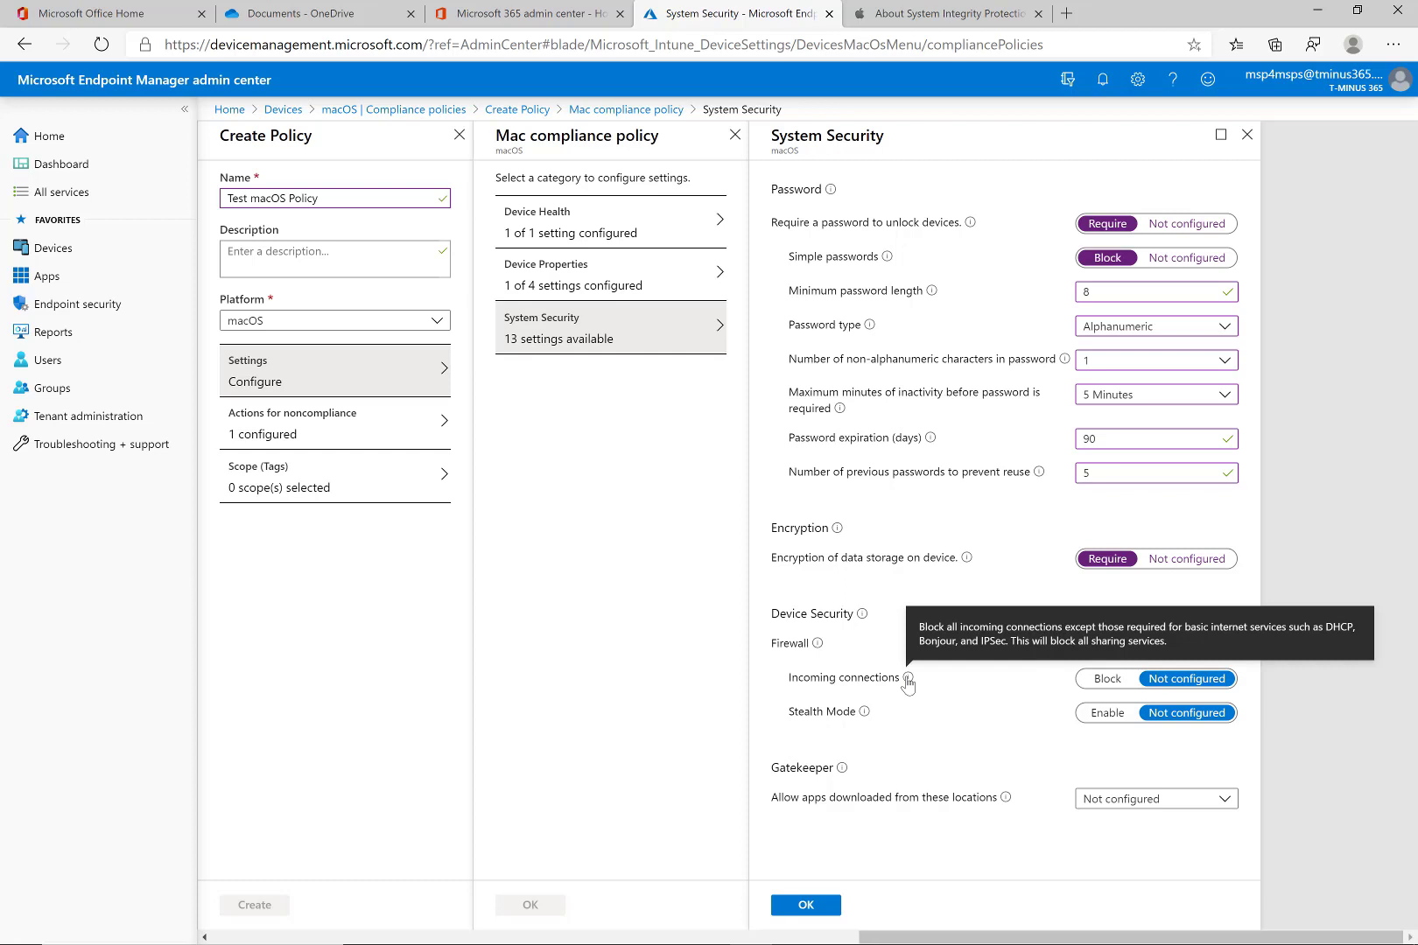
click(1100, 690)
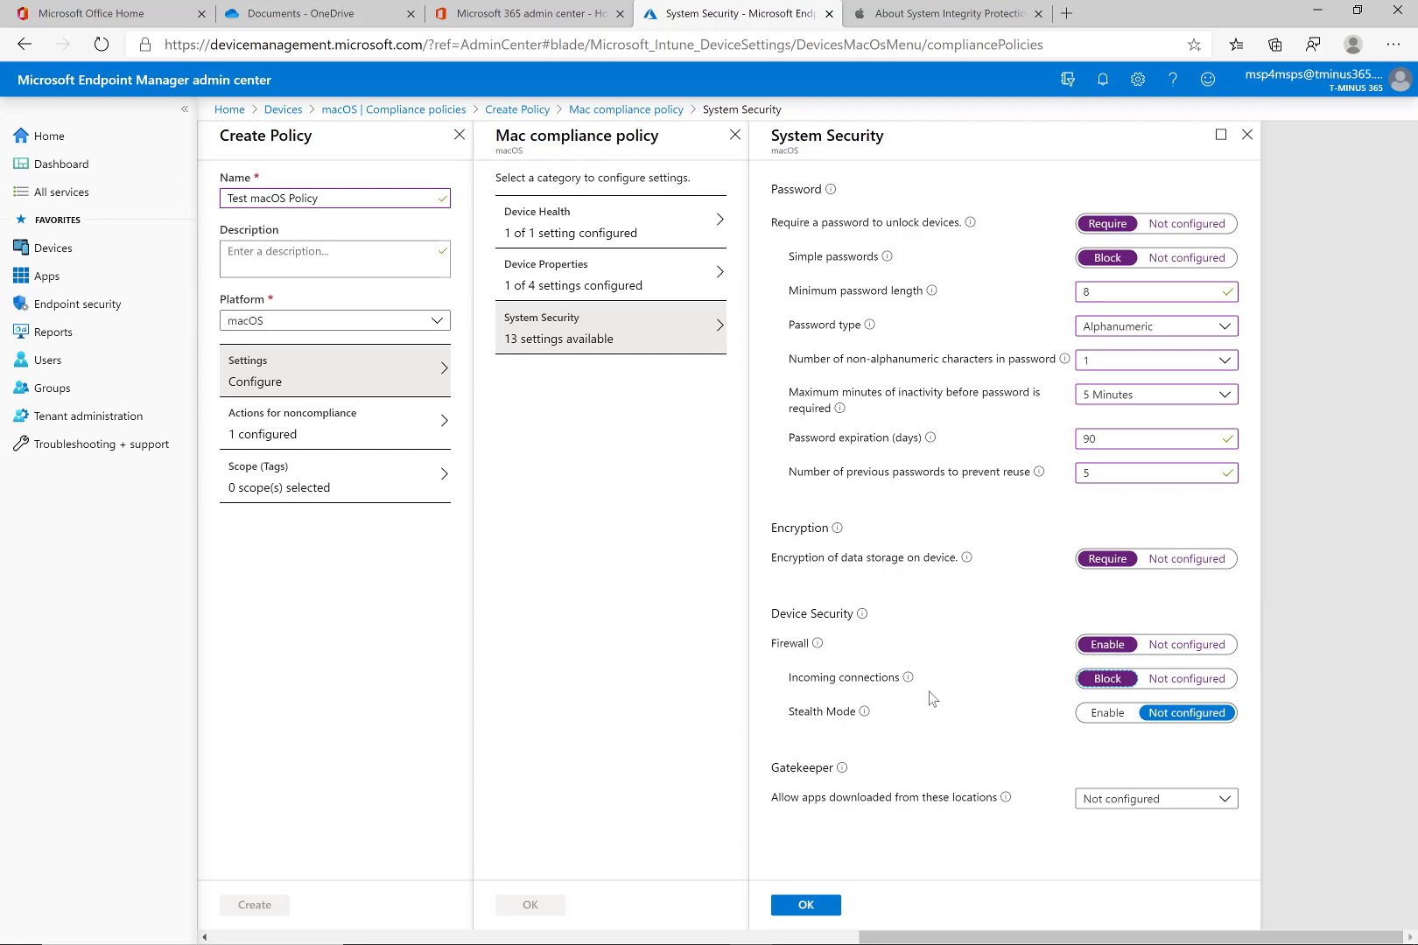
mouse_move(865, 718)
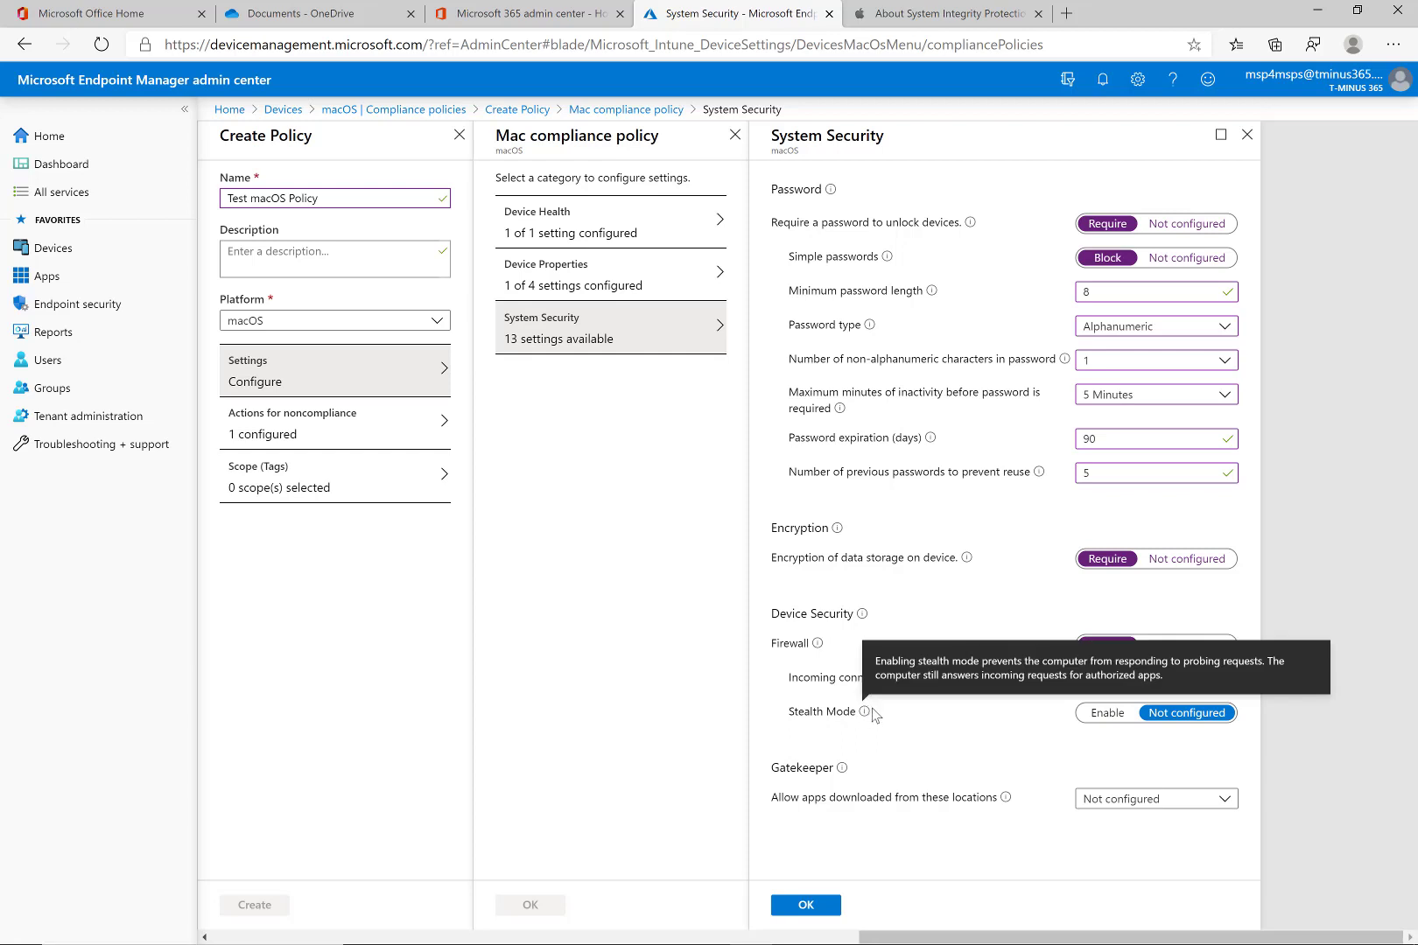
click(1114, 723)
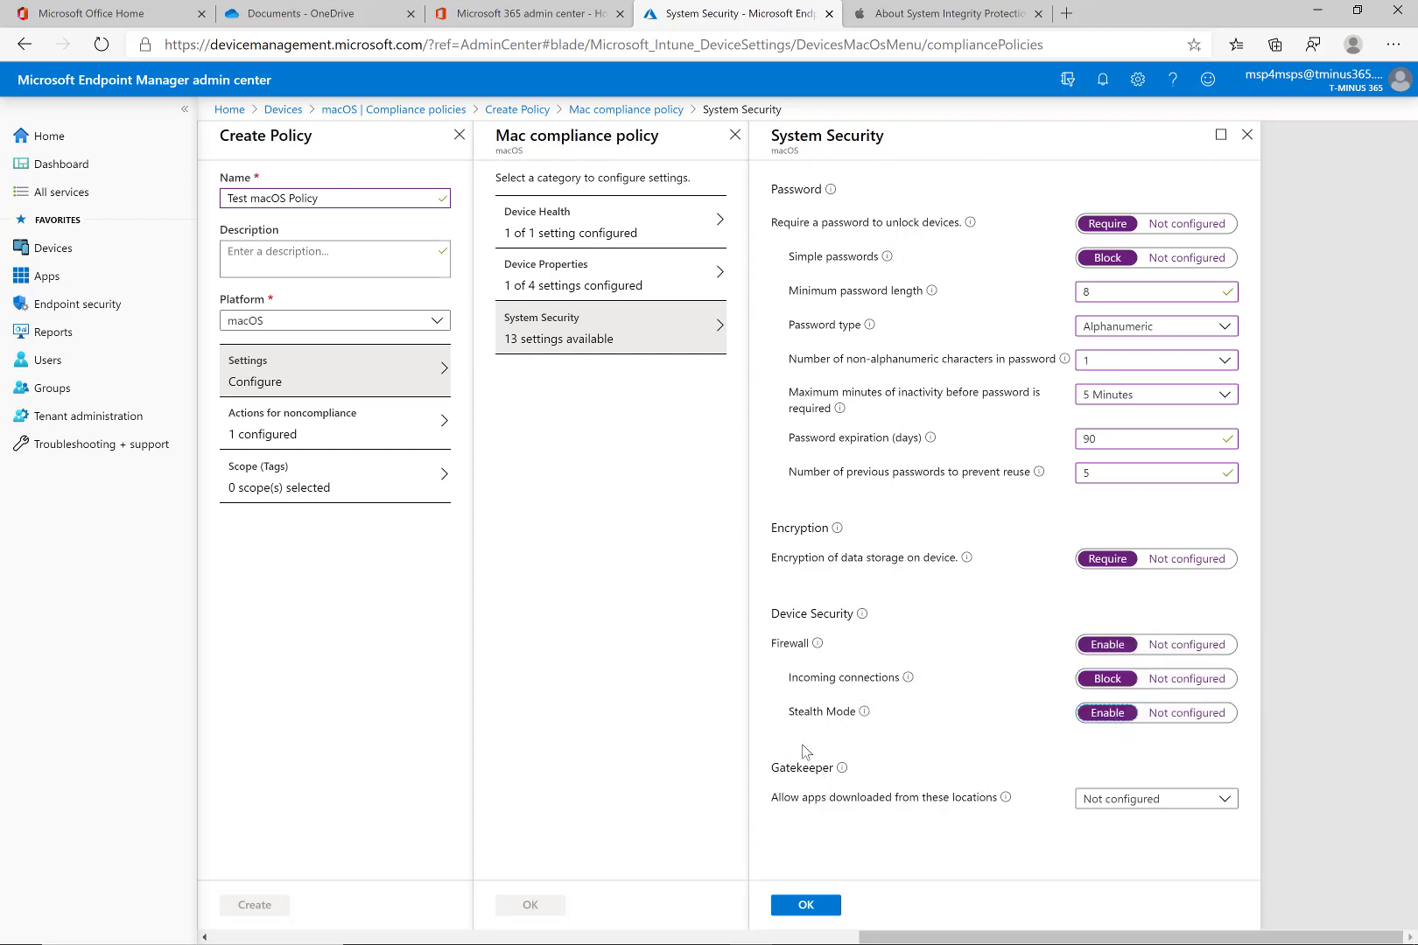
Step: Allow apps downloaded only from the Mac App Store under Gatekeeper, then save System Security
click(1113, 801)
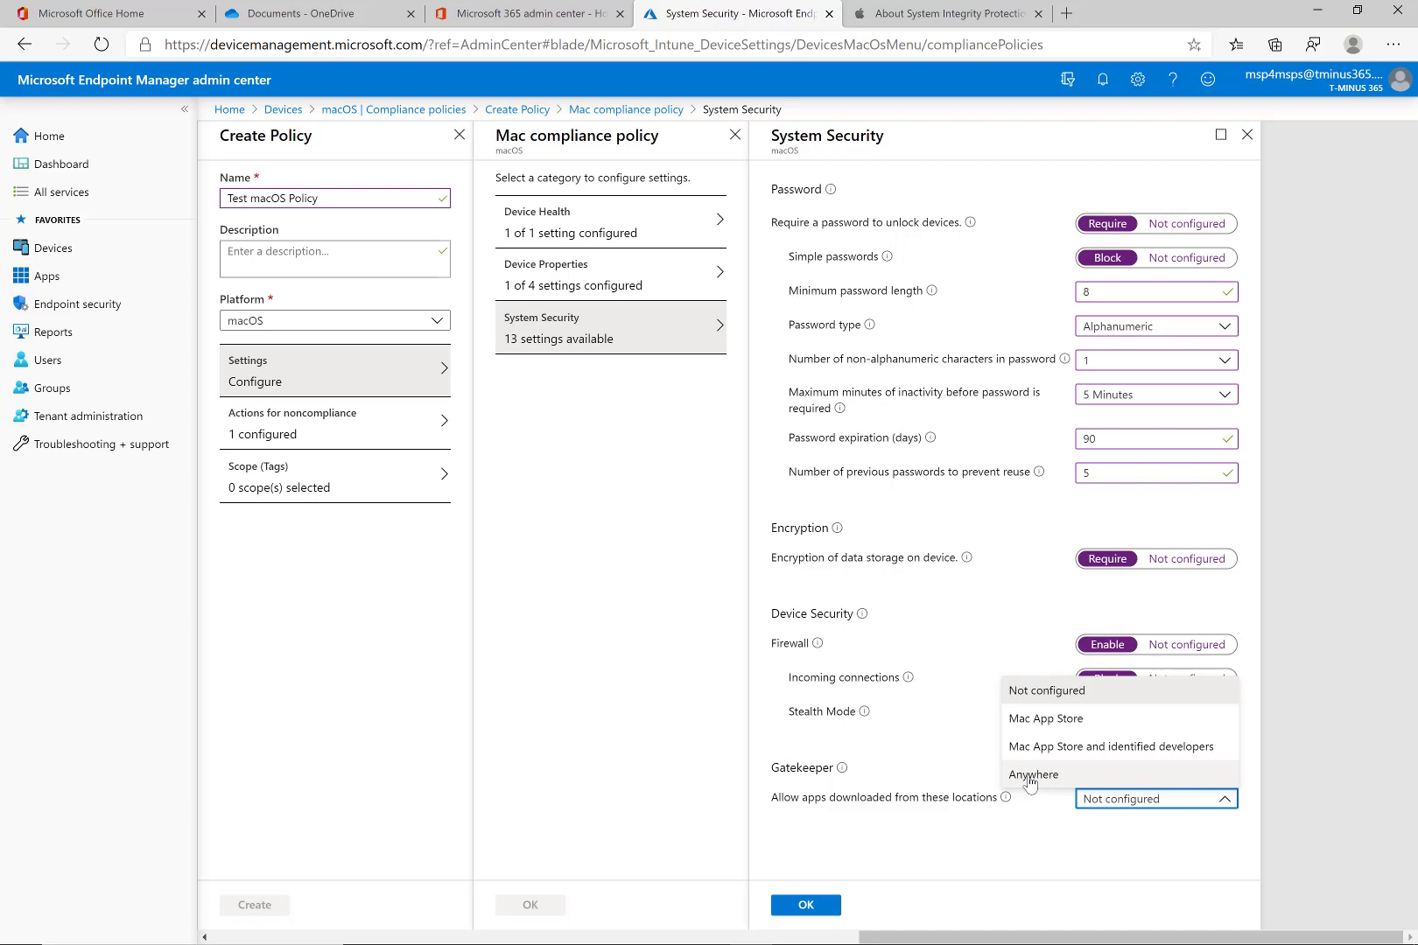
click(1070, 725)
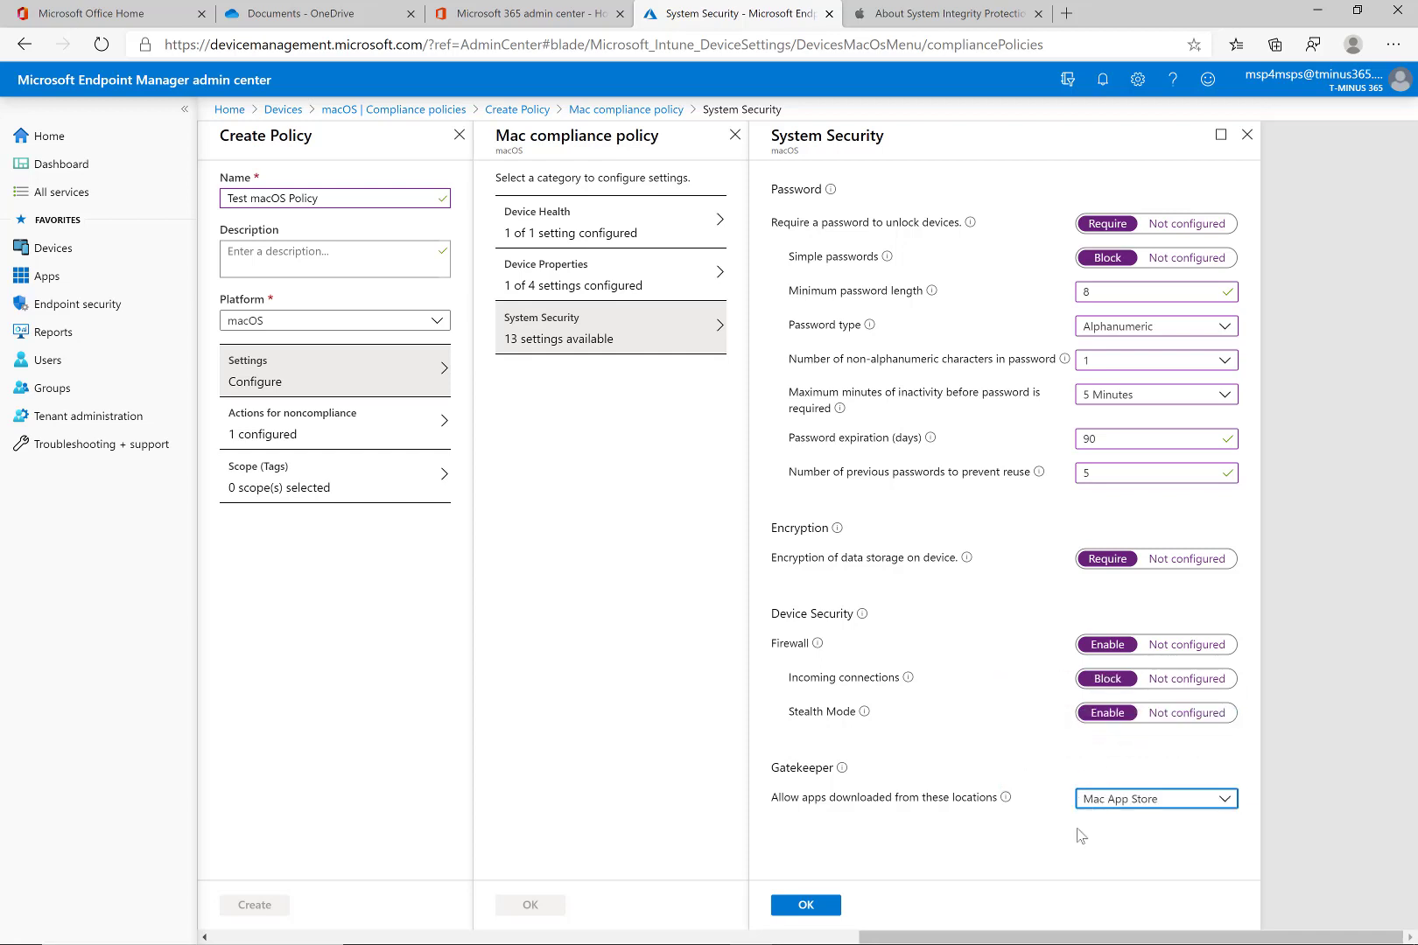
click(823, 905)
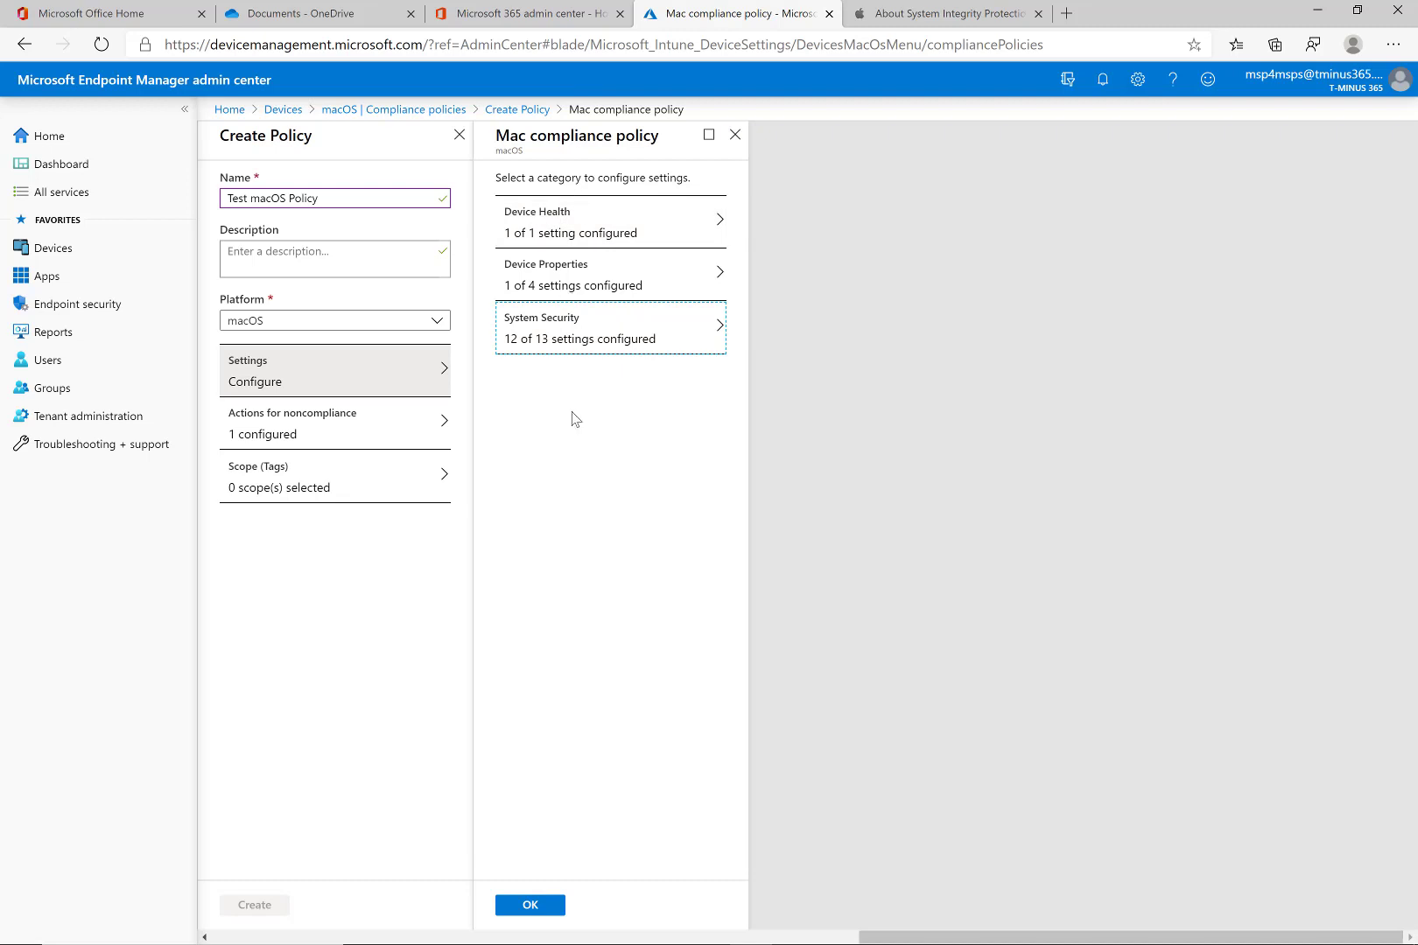
Step: Save the policy's 14 settings and show the 'Mark device noncompliant, Immediately' action's options
click(528, 905)
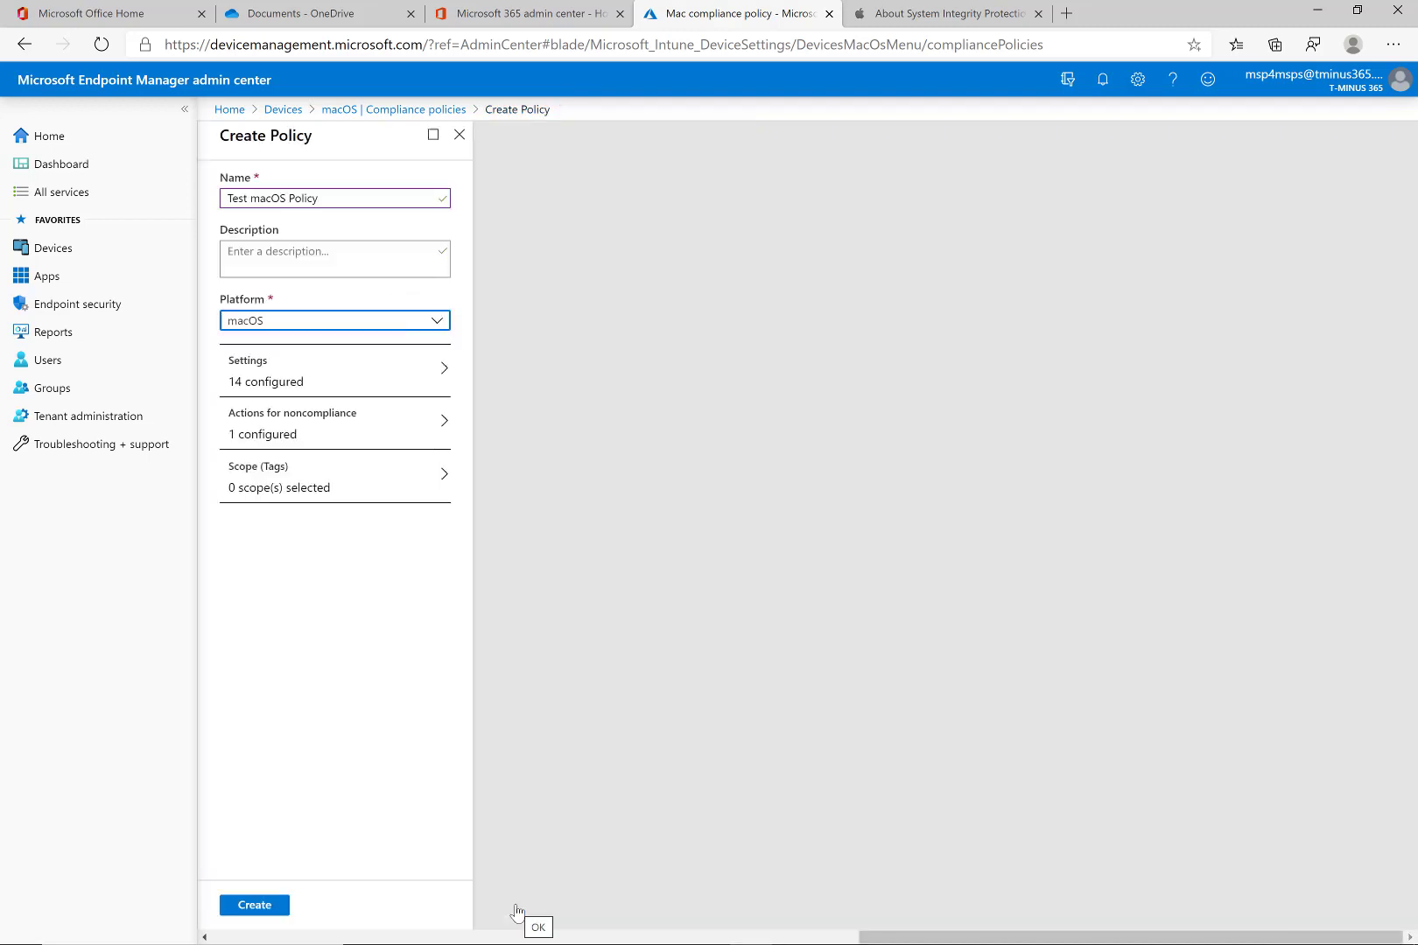
click(373, 445)
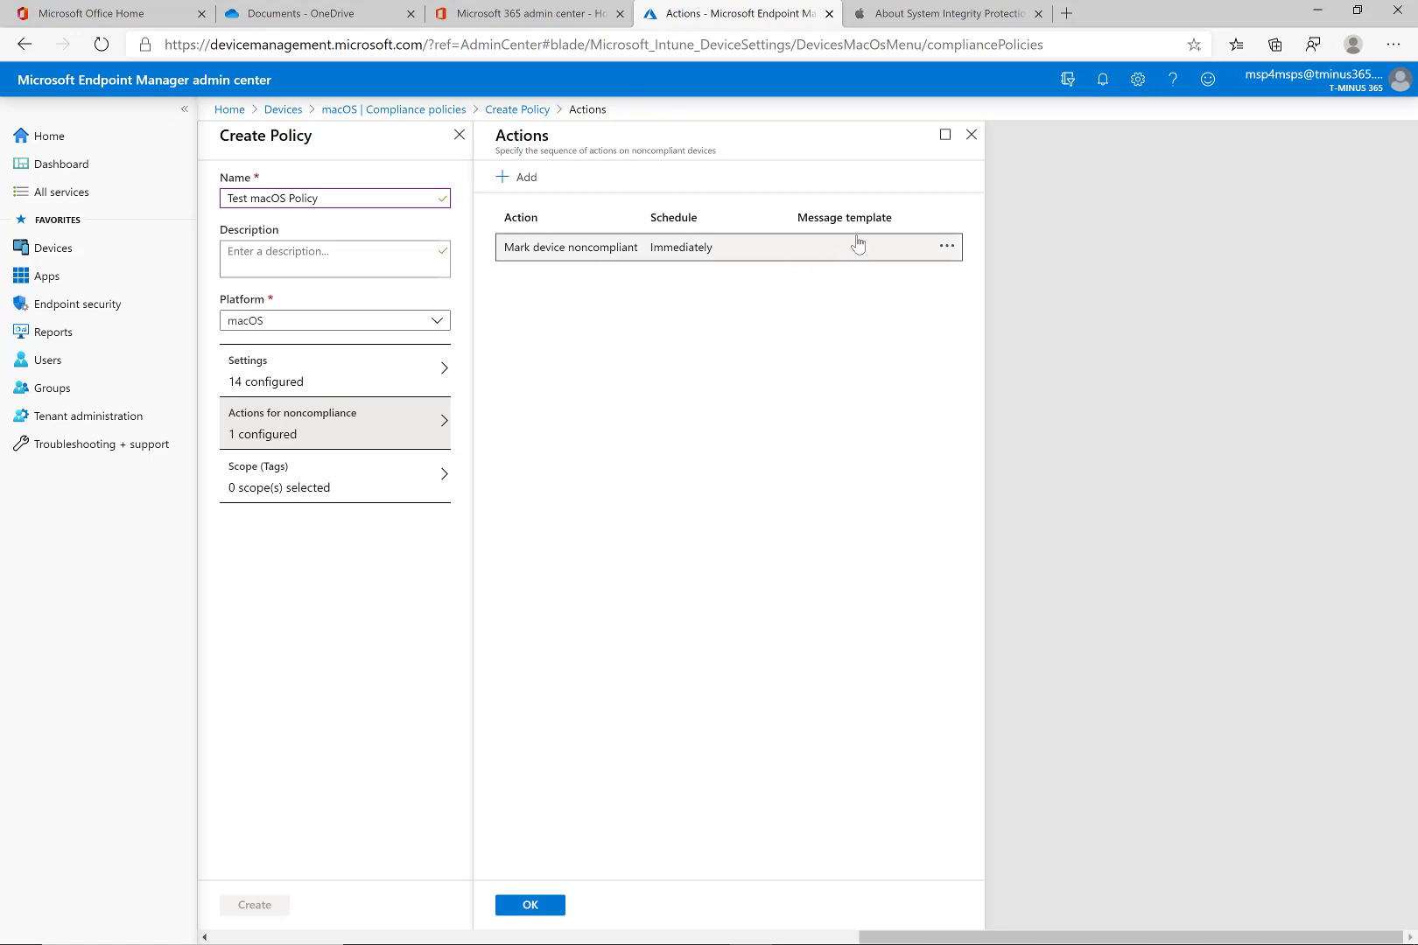
click(949, 249)
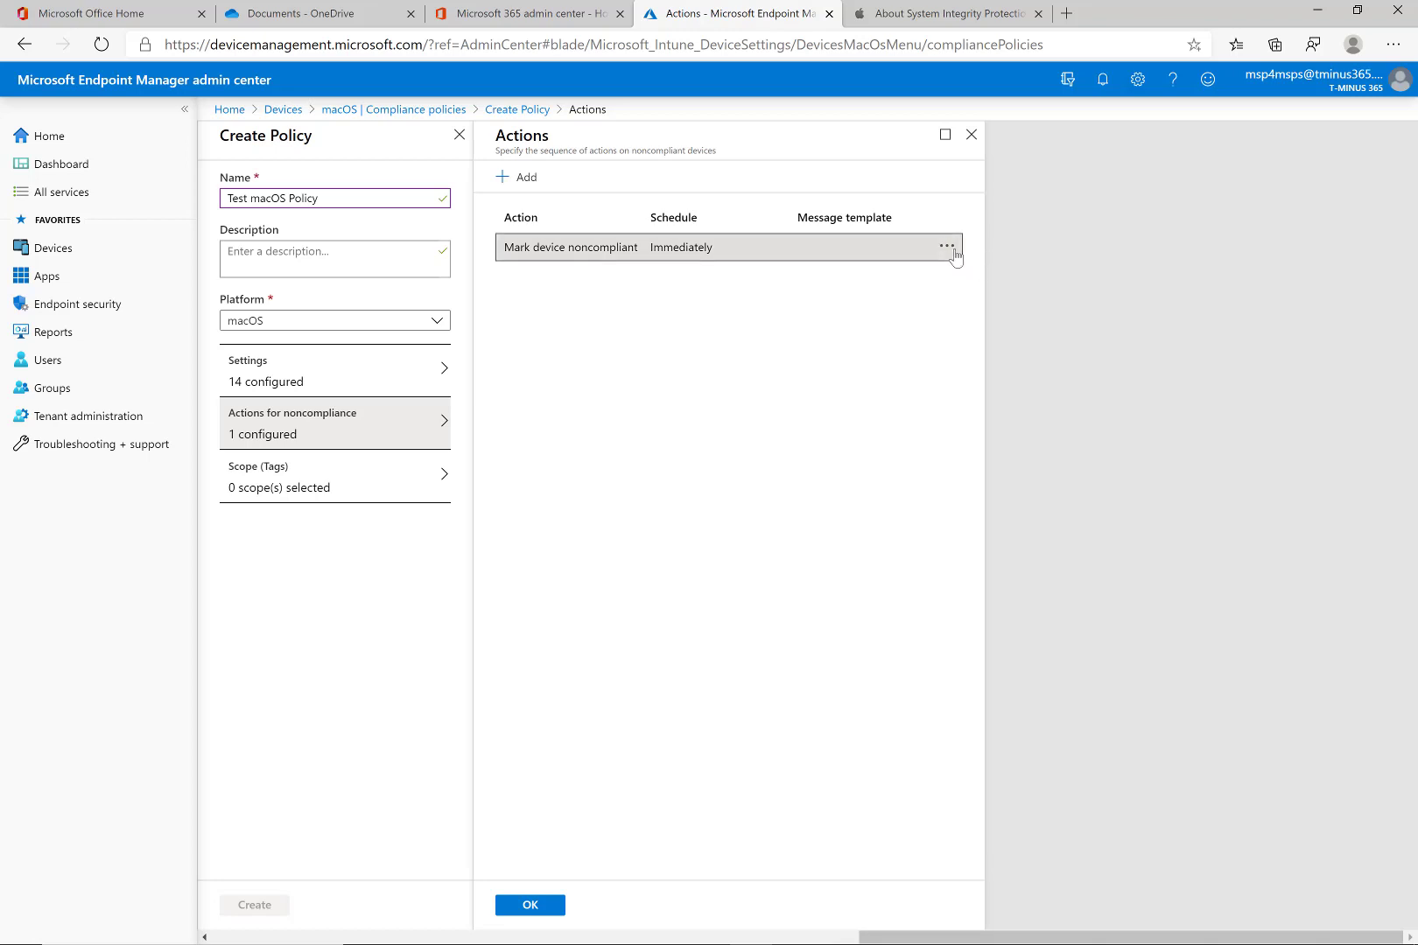
click(947, 247)
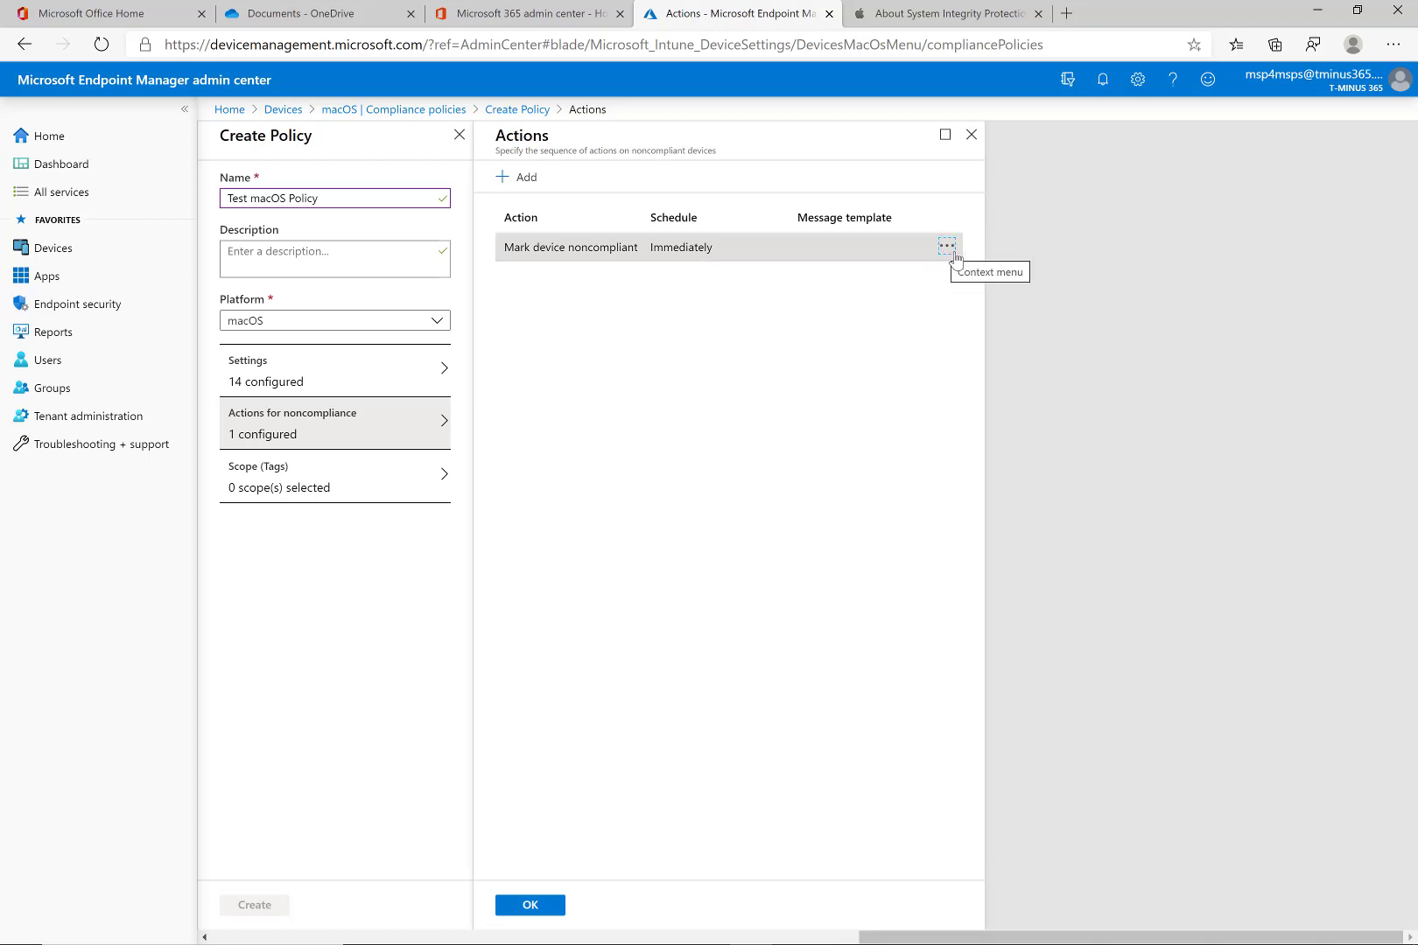
click(952, 276)
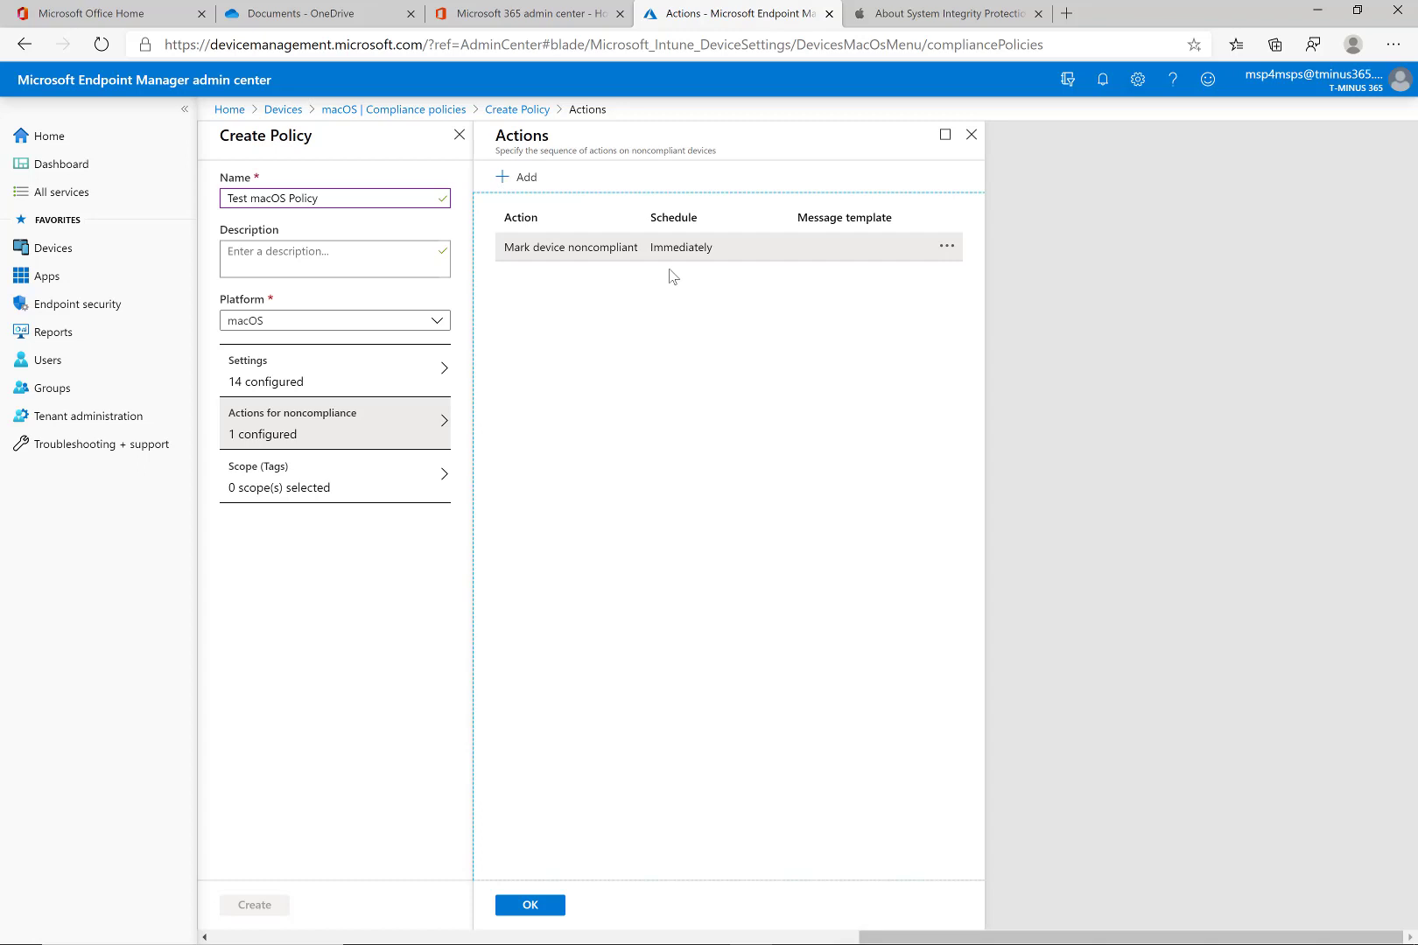
Step: Try a 'Send email to end user' action with Schedule checked, then close it unadded
click(523, 178)
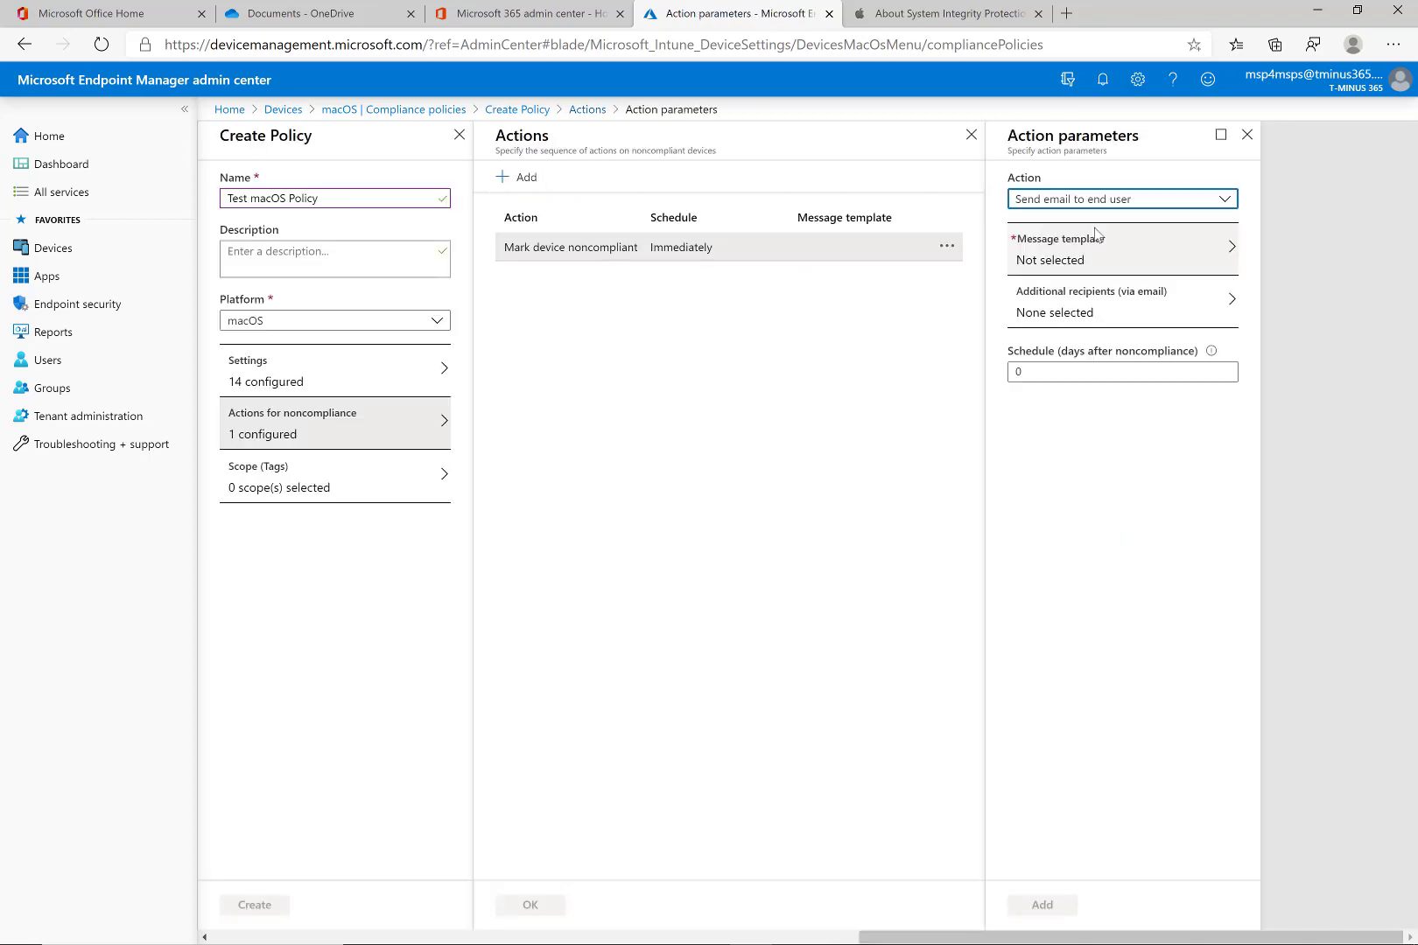
click(1095, 205)
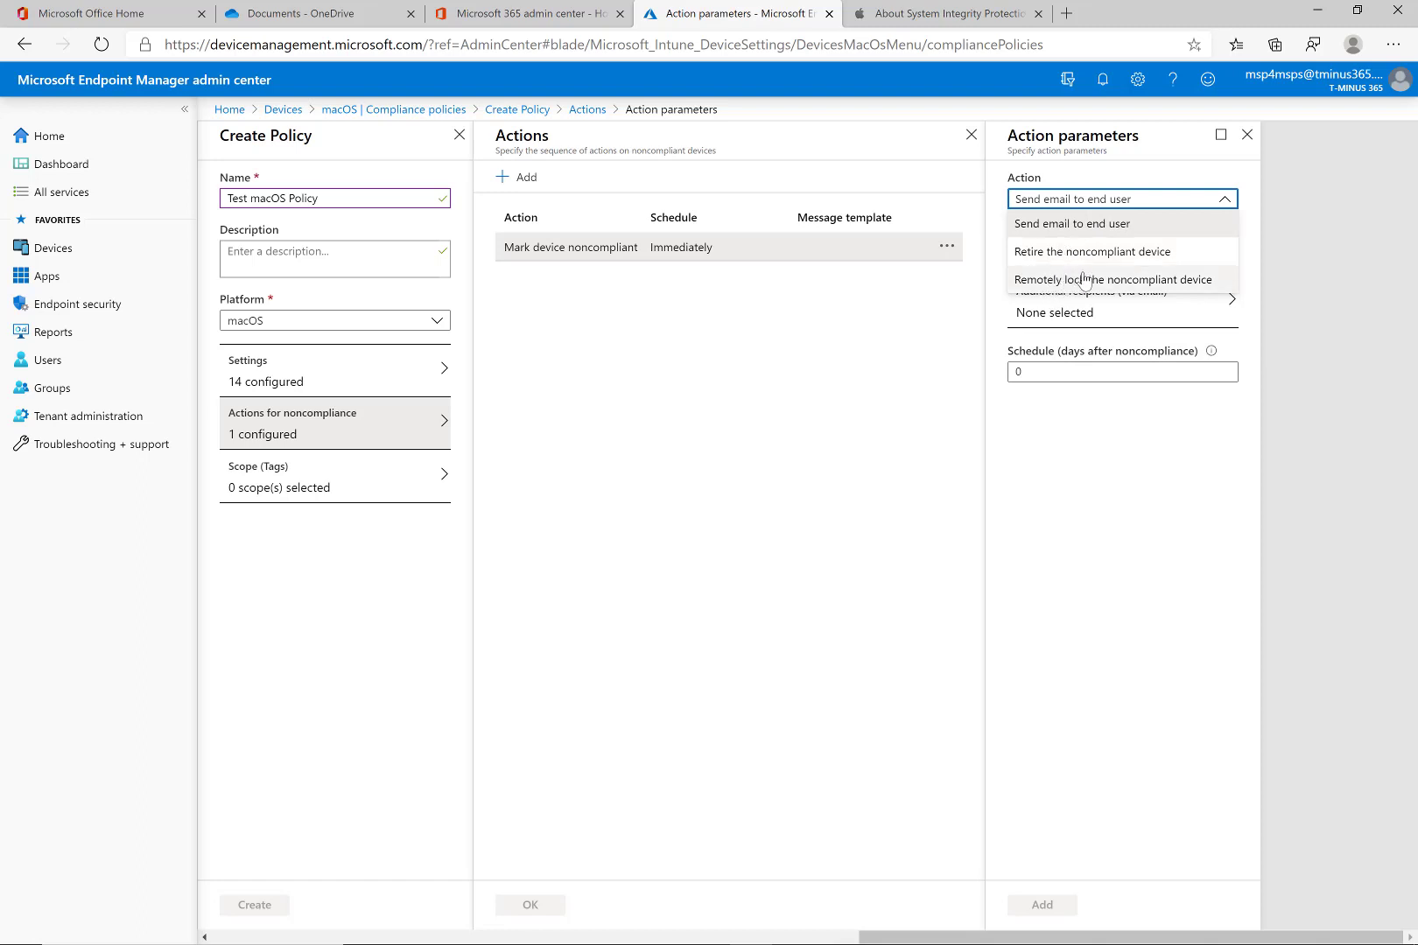
click(1073, 223)
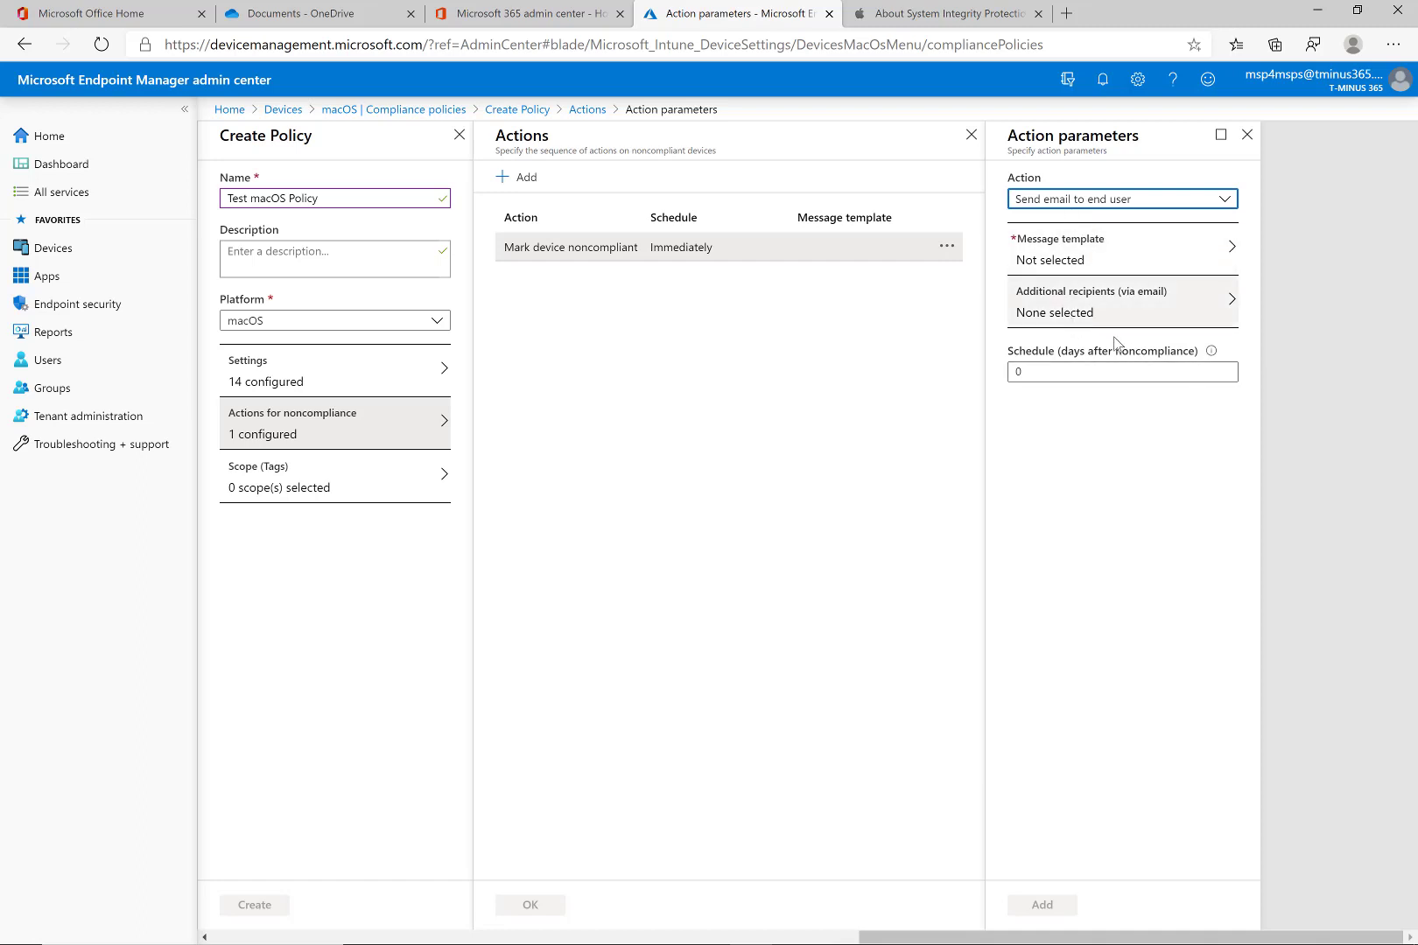
click(1074, 374)
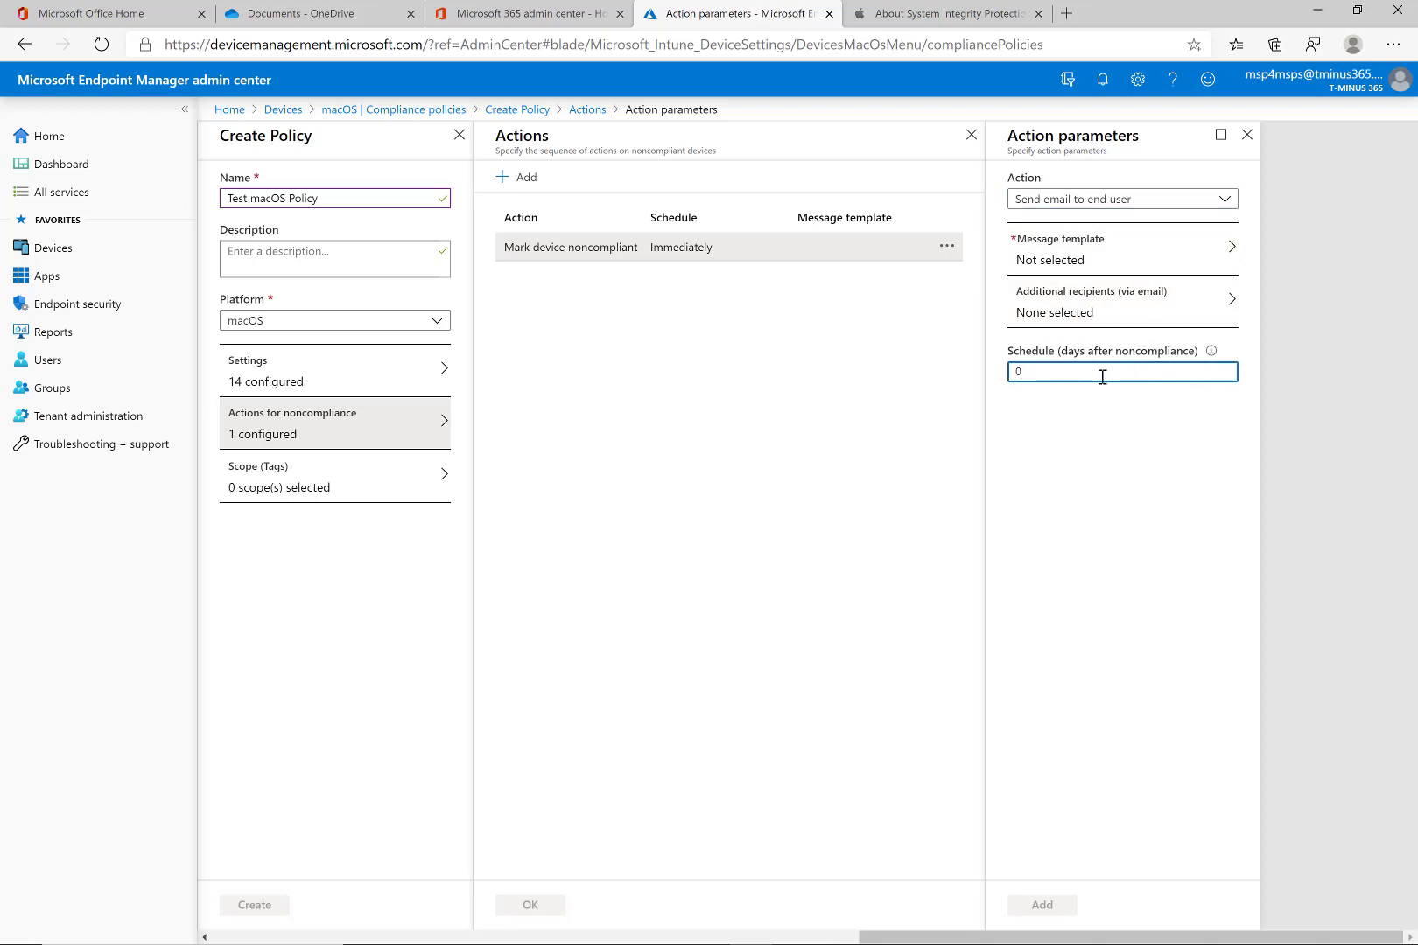
mouse_move(1212, 353)
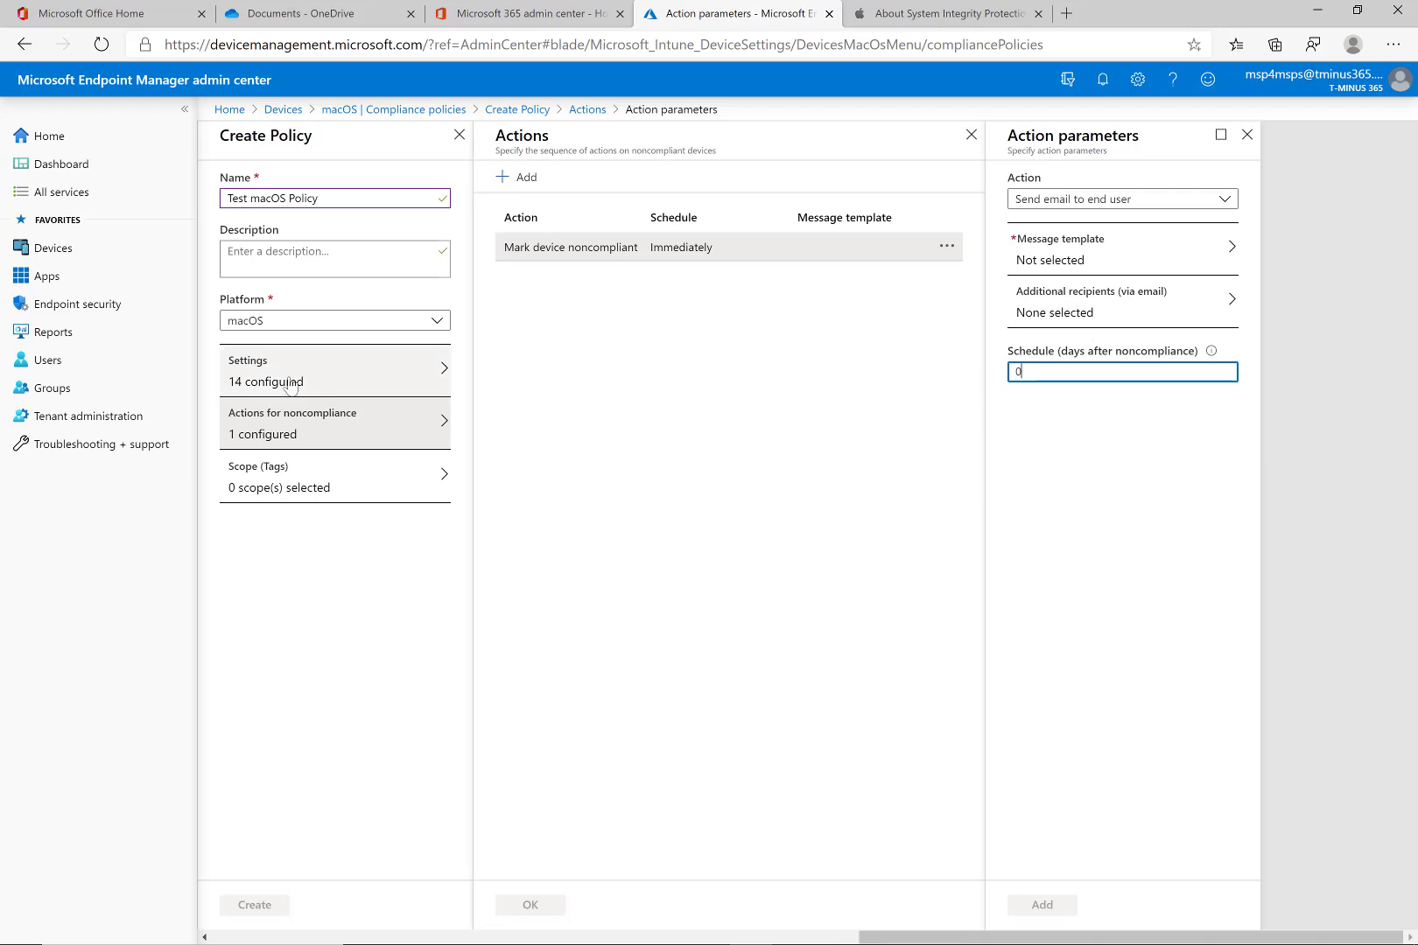
click(1246, 134)
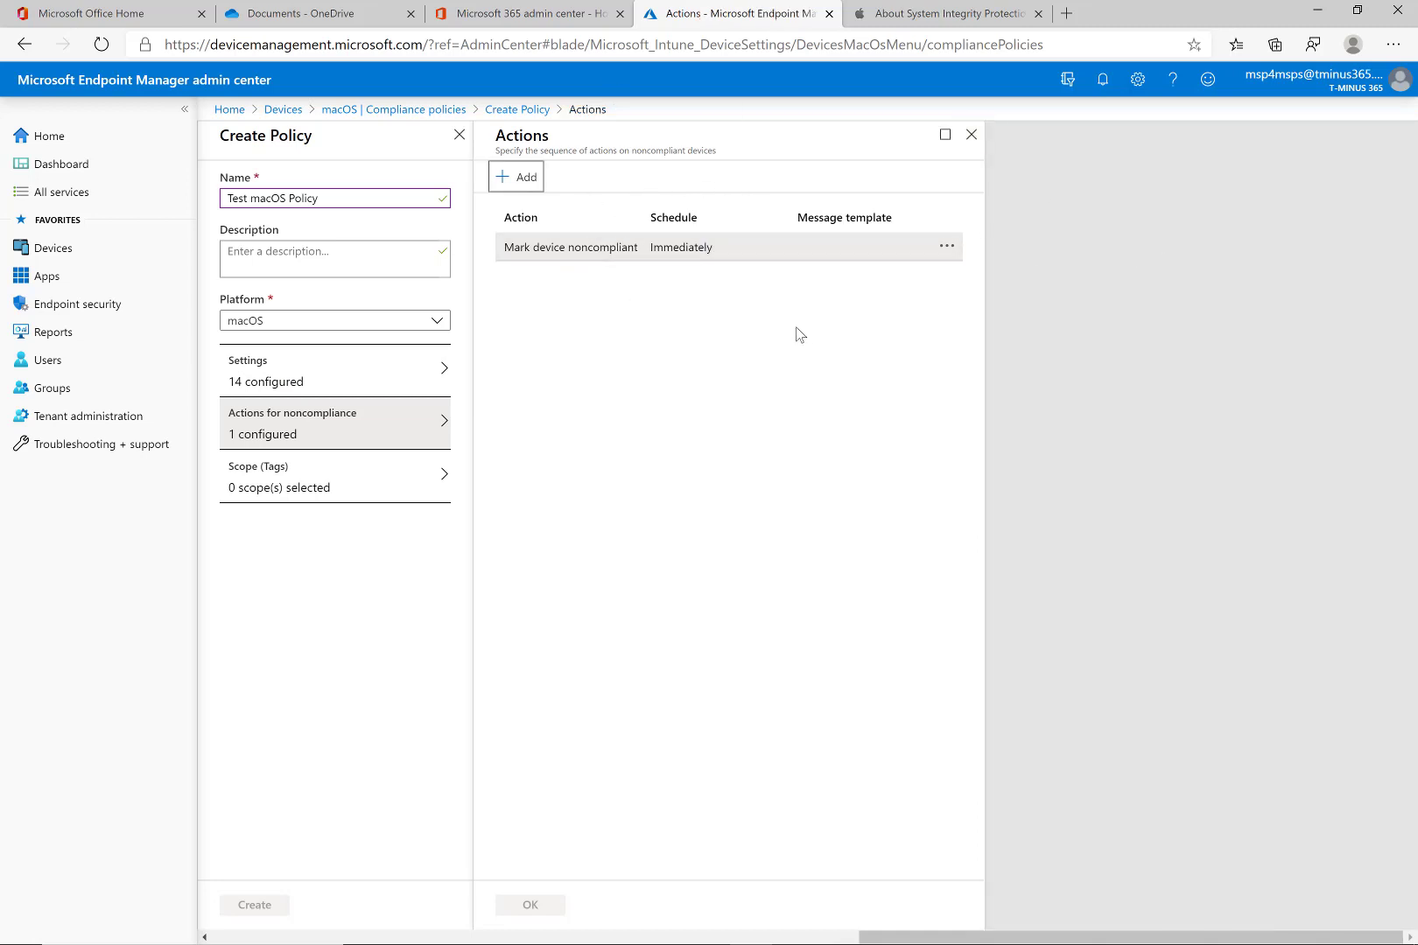
Step: Create the Test macOS Policy and choose All Users in its assignments
click(971, 135)
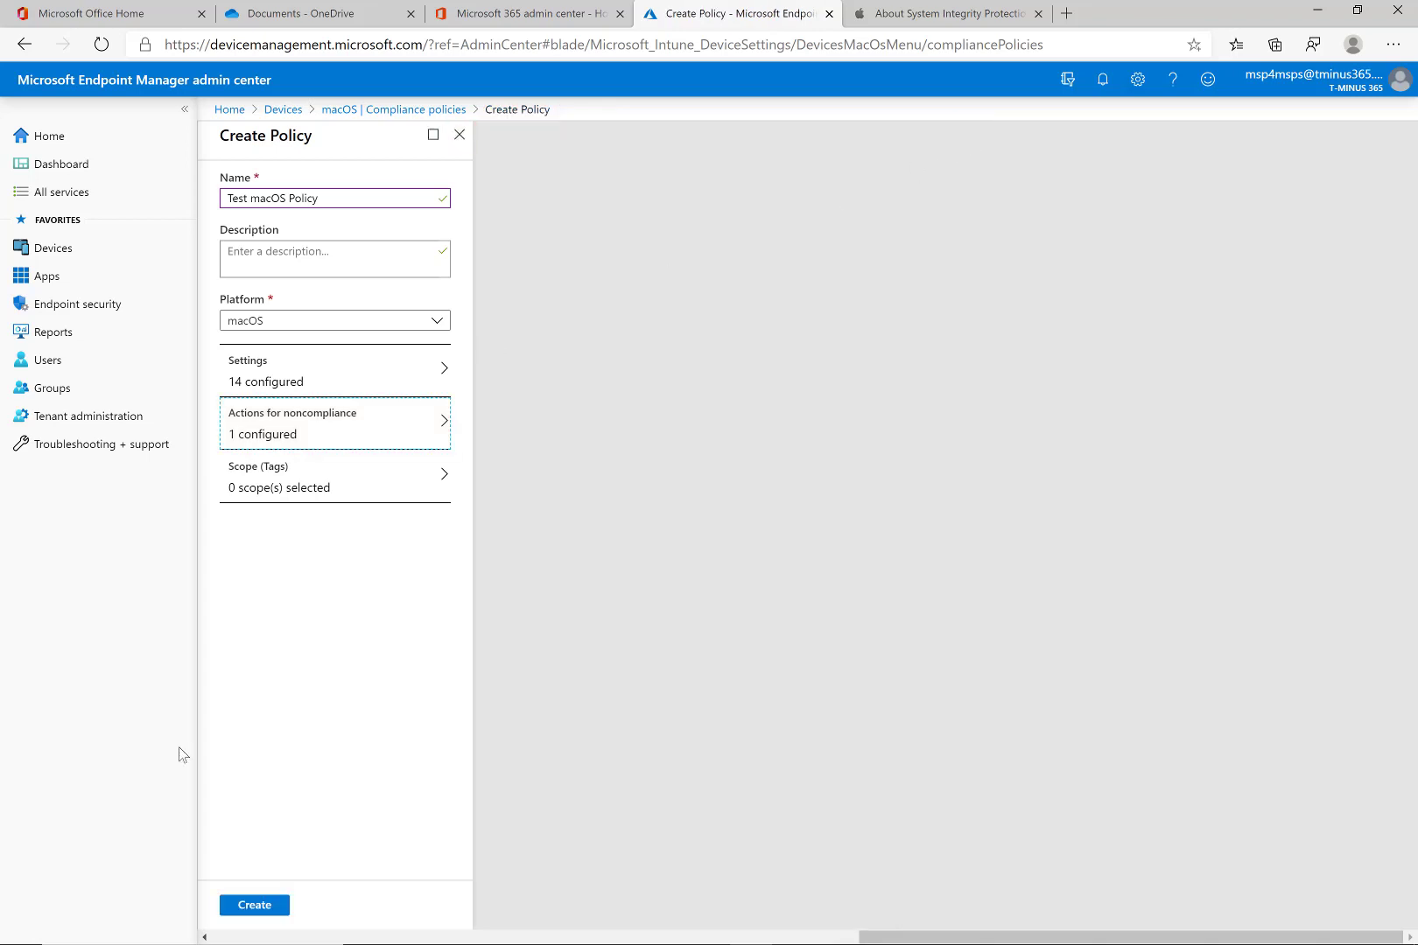
click(255, 905)
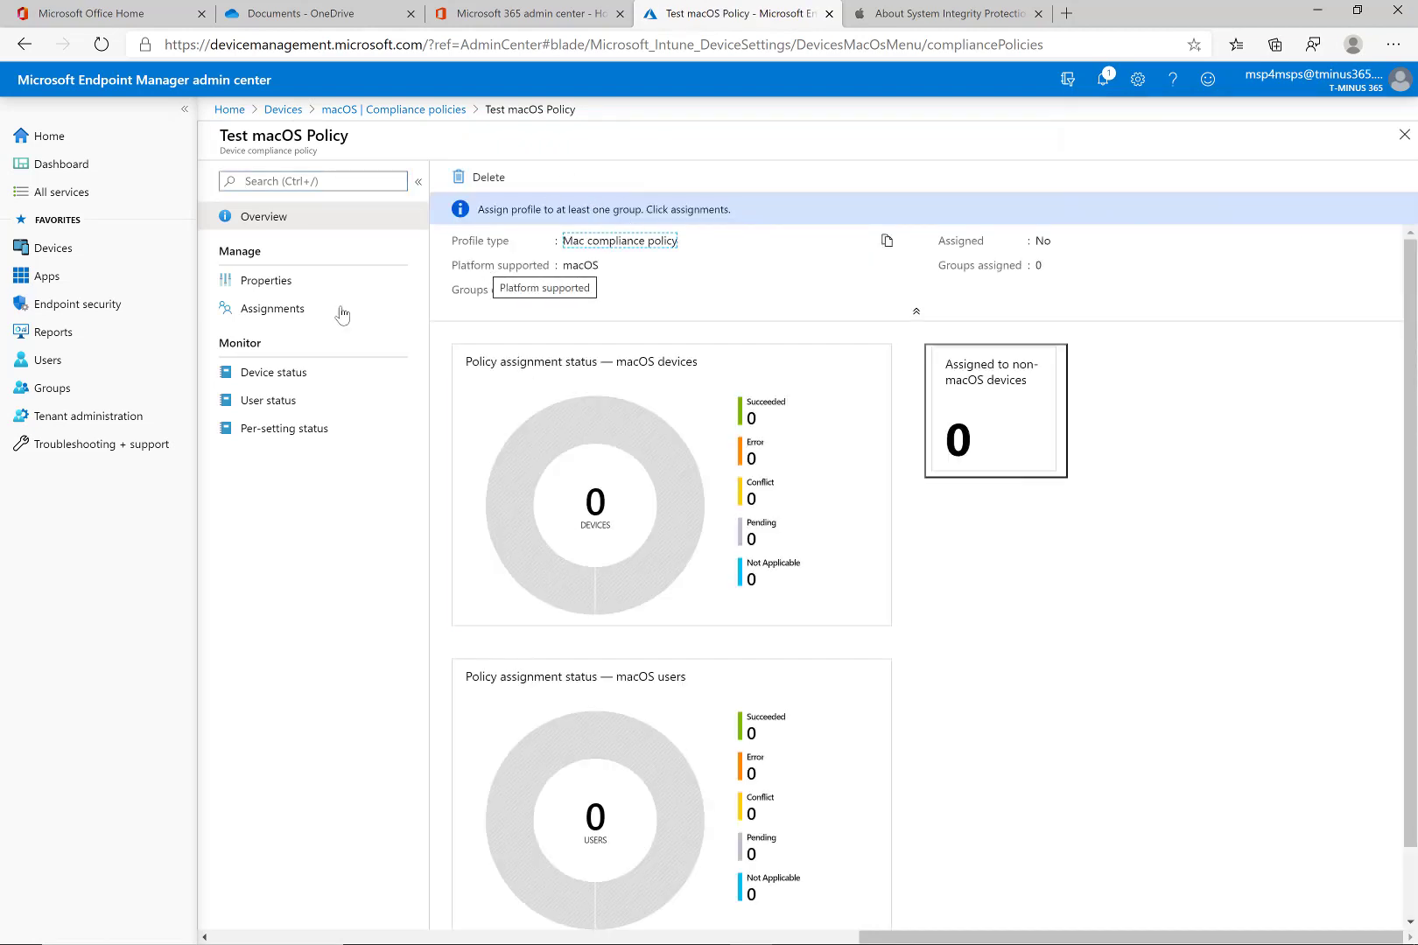
drag(291, 308, 474, 295)
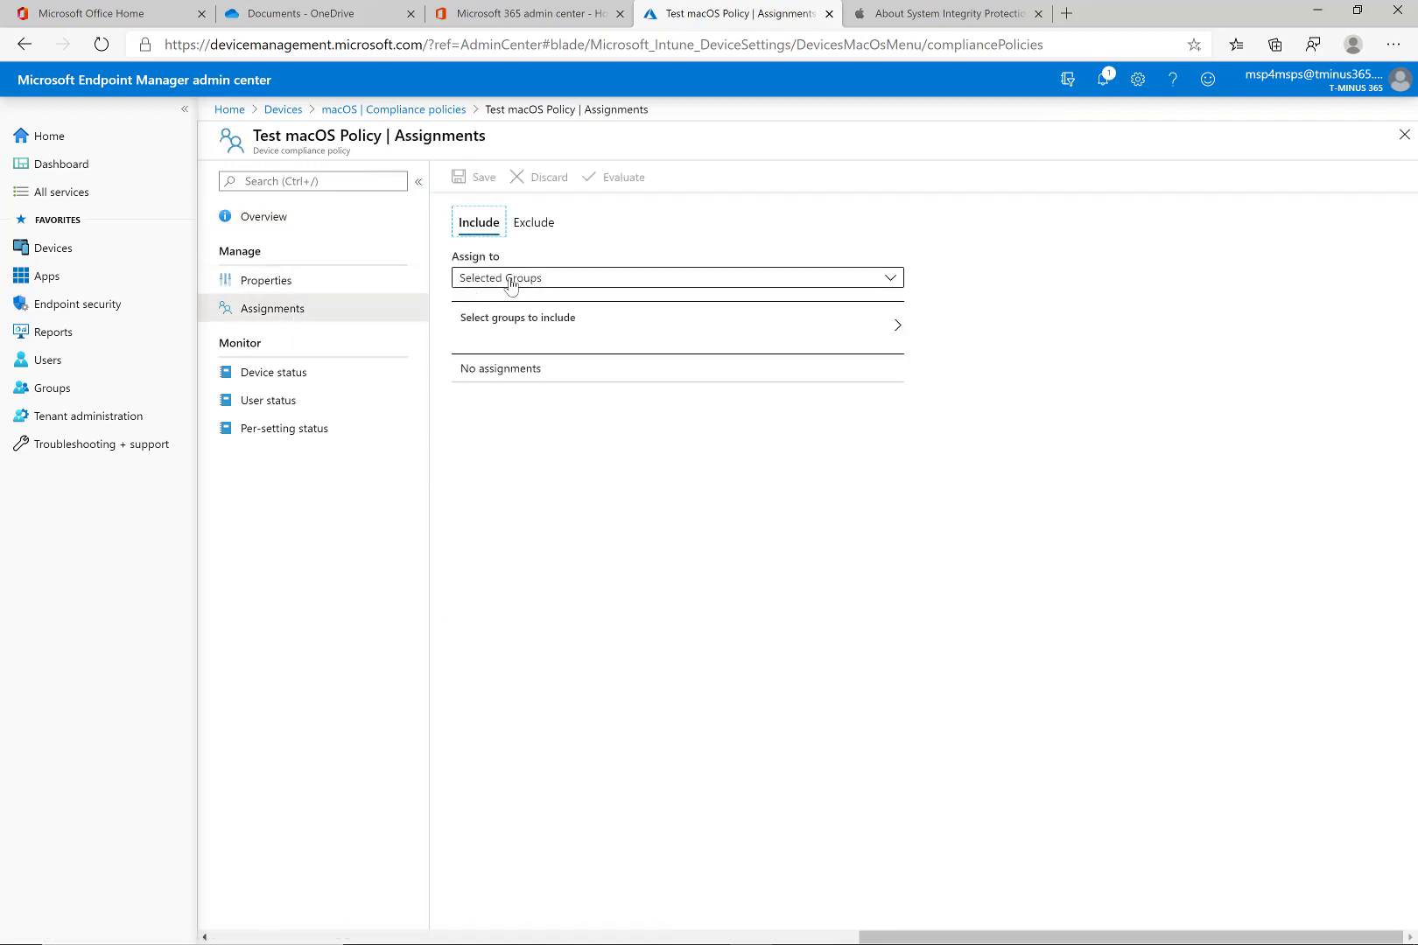
click(511, 287)
click(523, 336)
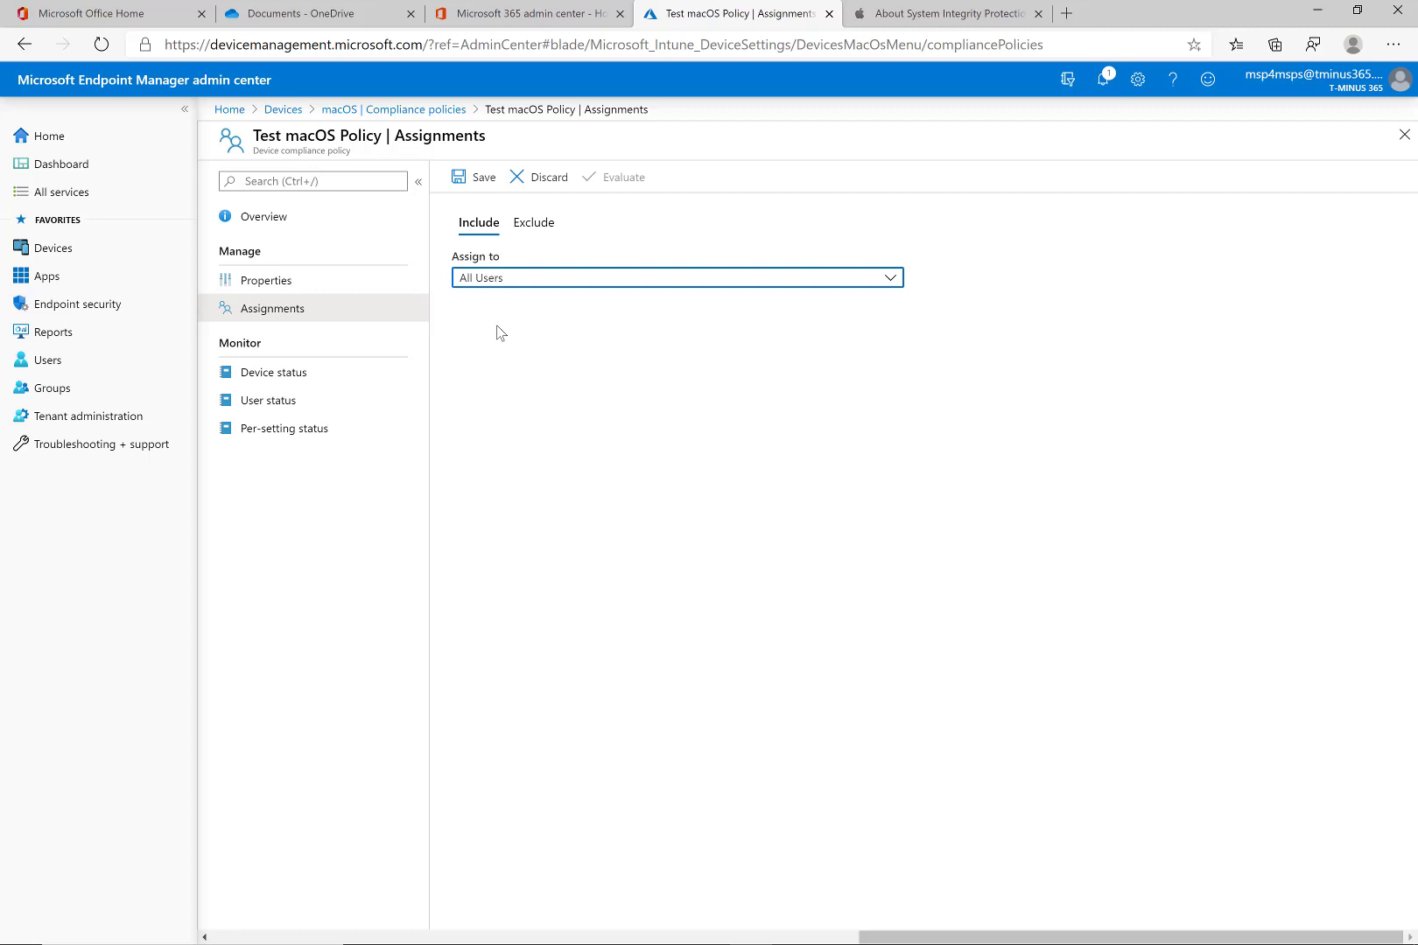
Step: Look at the Exclude groups panel, then discard the unsaved assignment changes
click(525, 224)
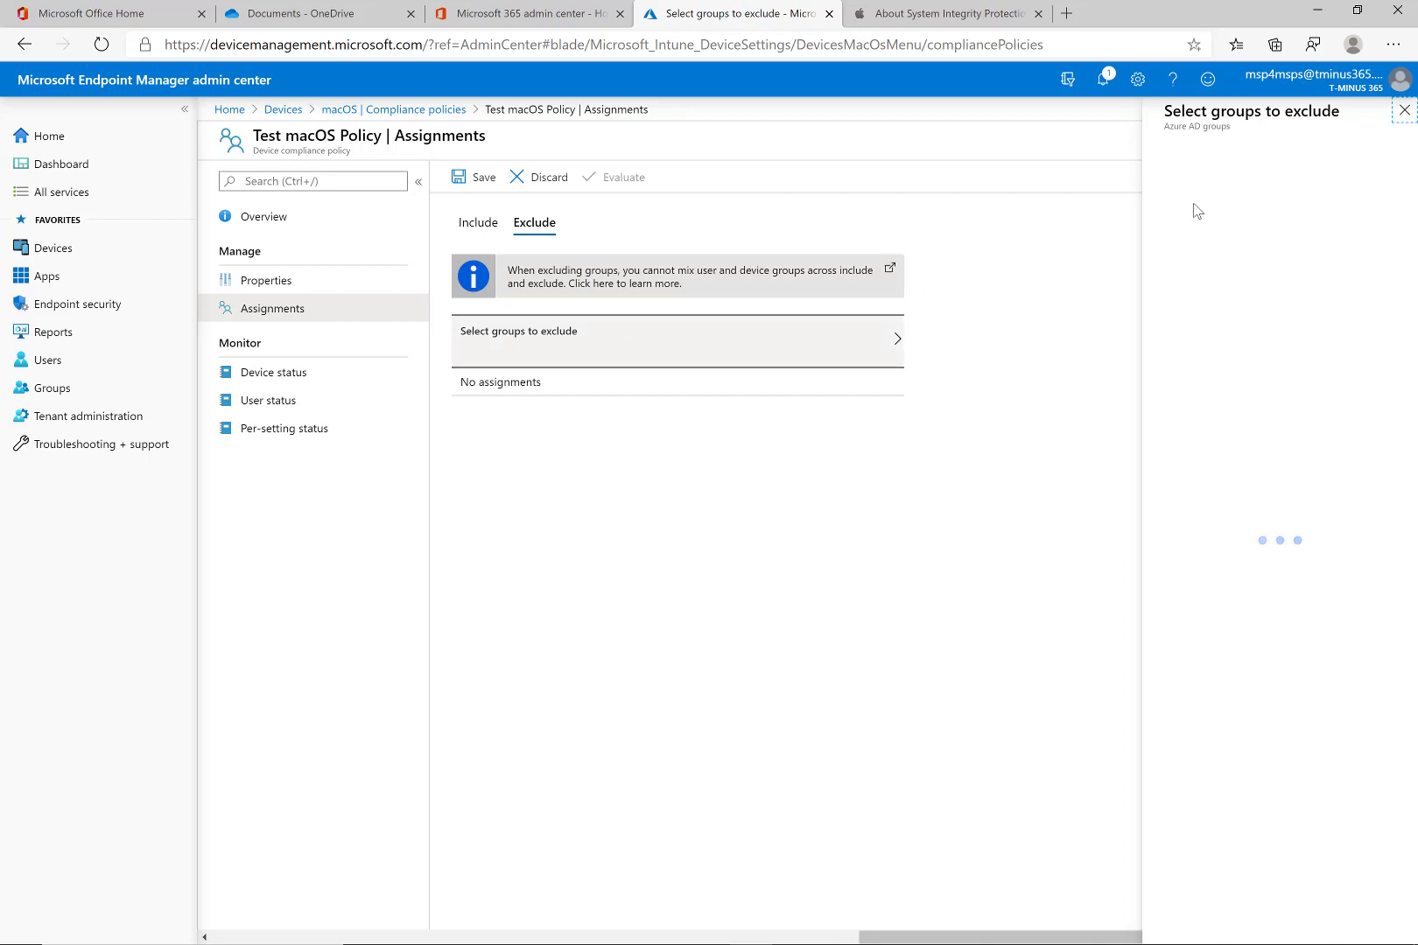
click(1404, 110)
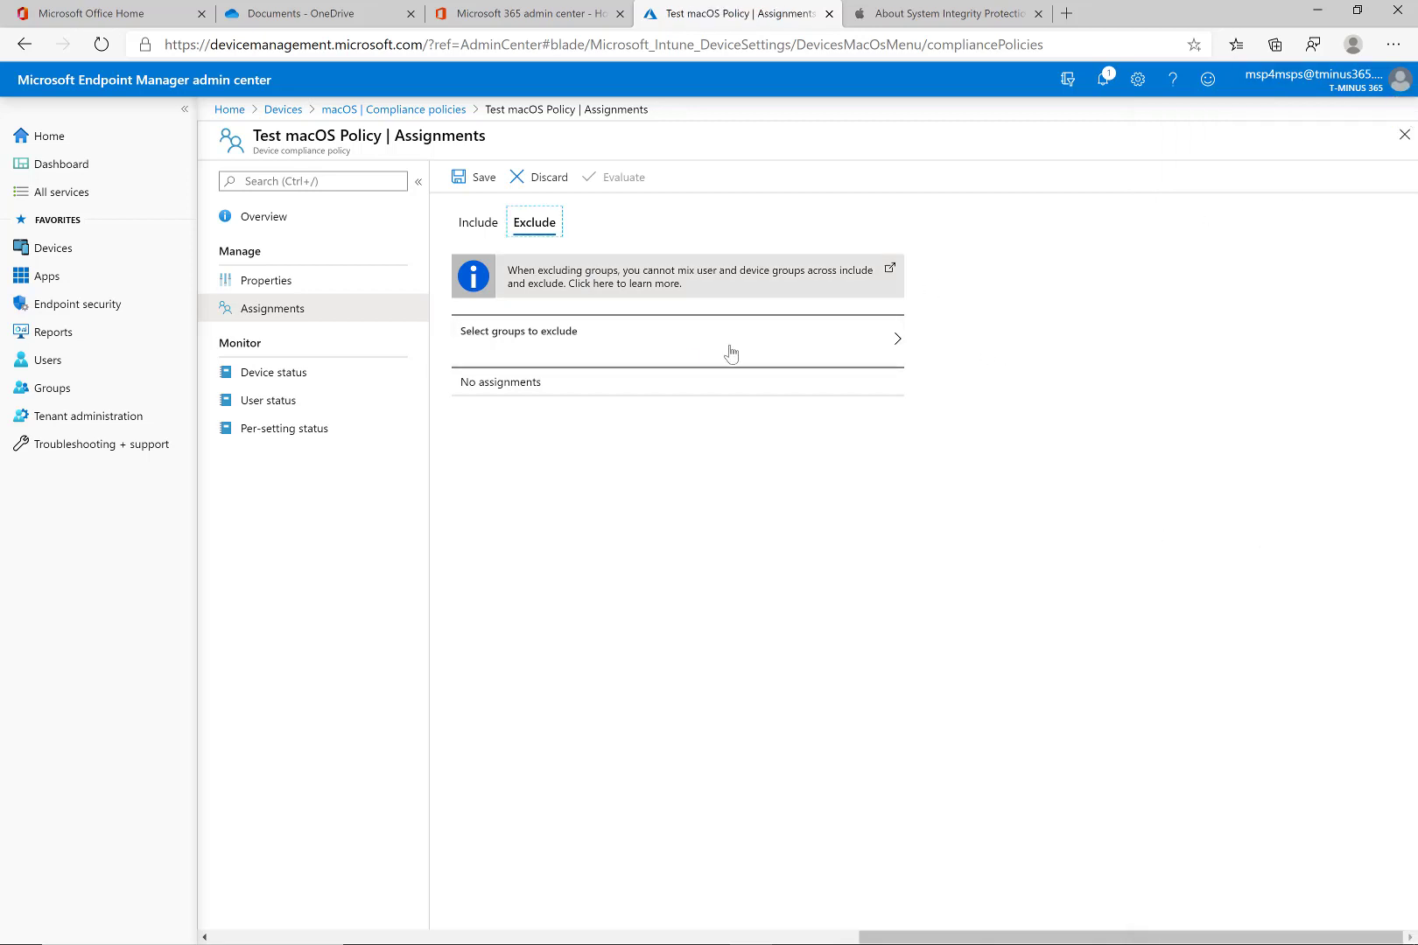
click(514, 184)
click(502, 282)
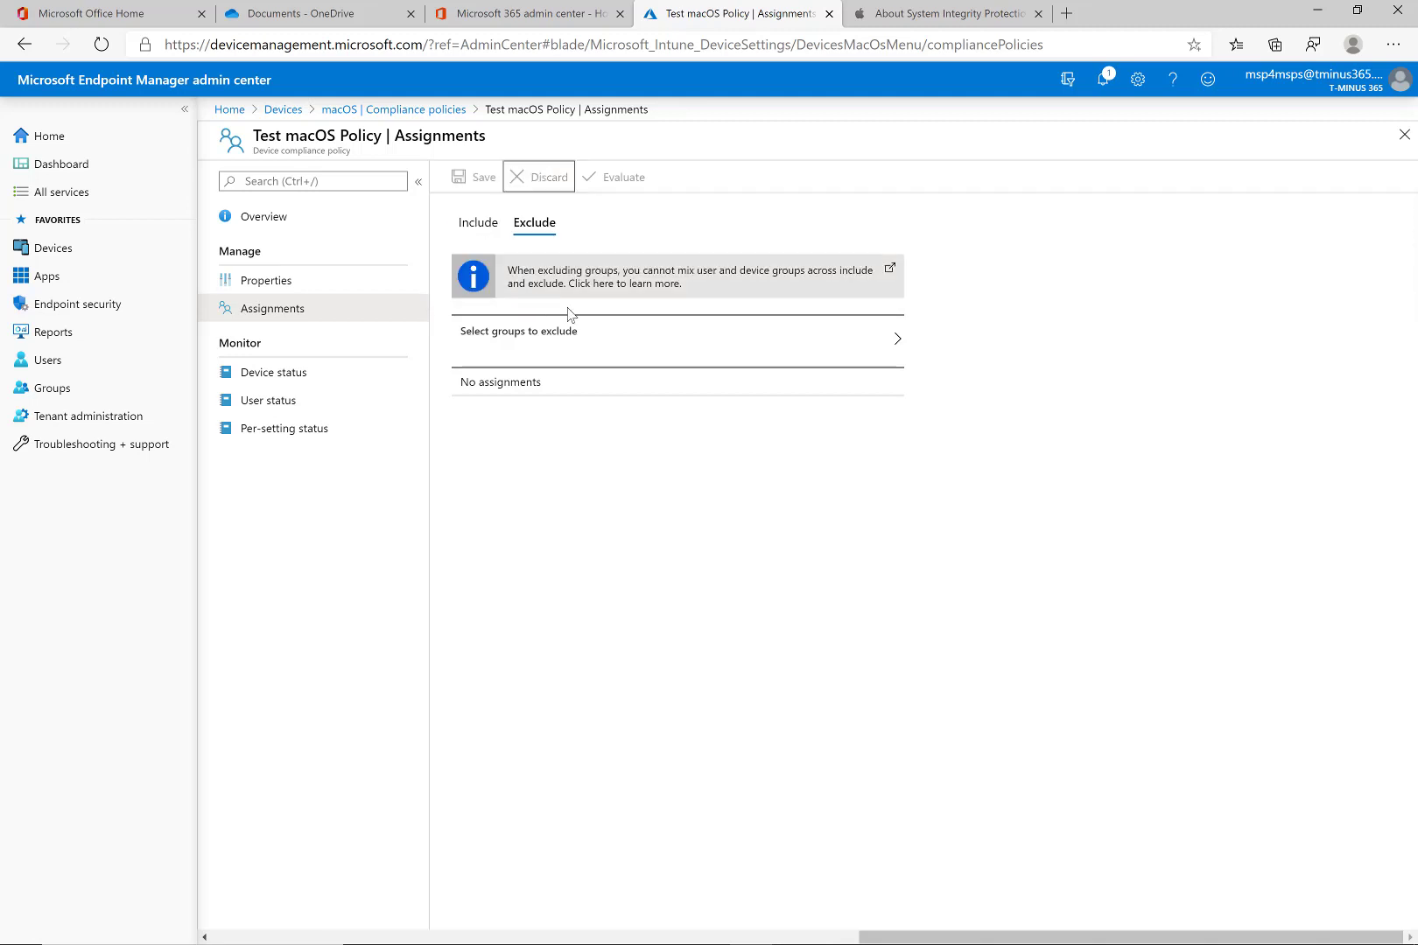
Step: Include All Users again and save the assignment
click(478, 222)
click(560, 324)
click(562, 279)
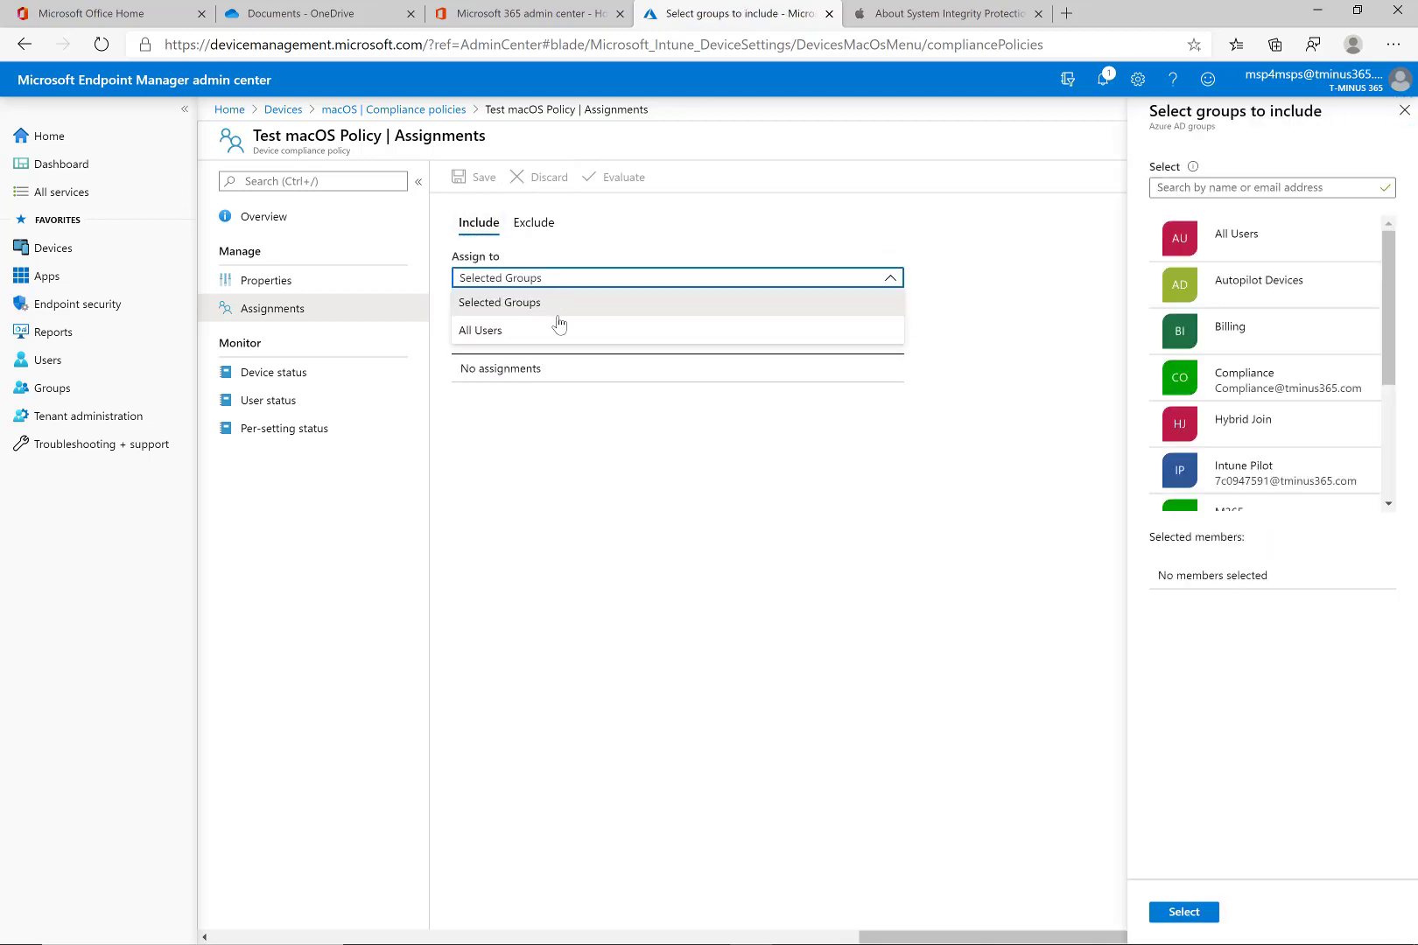
click(562, 329)
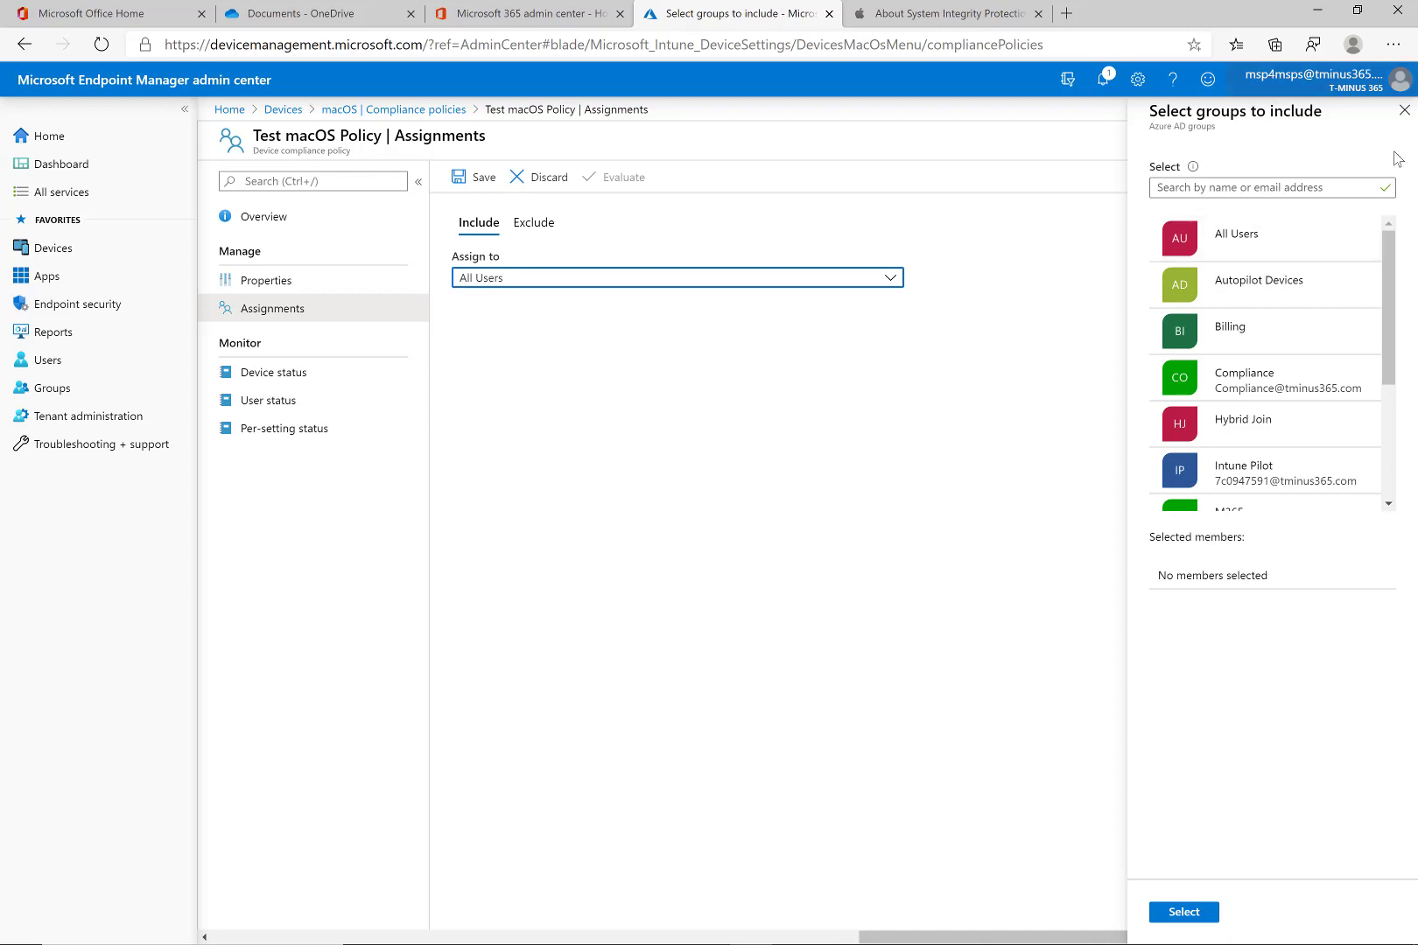
click(1404, 110)
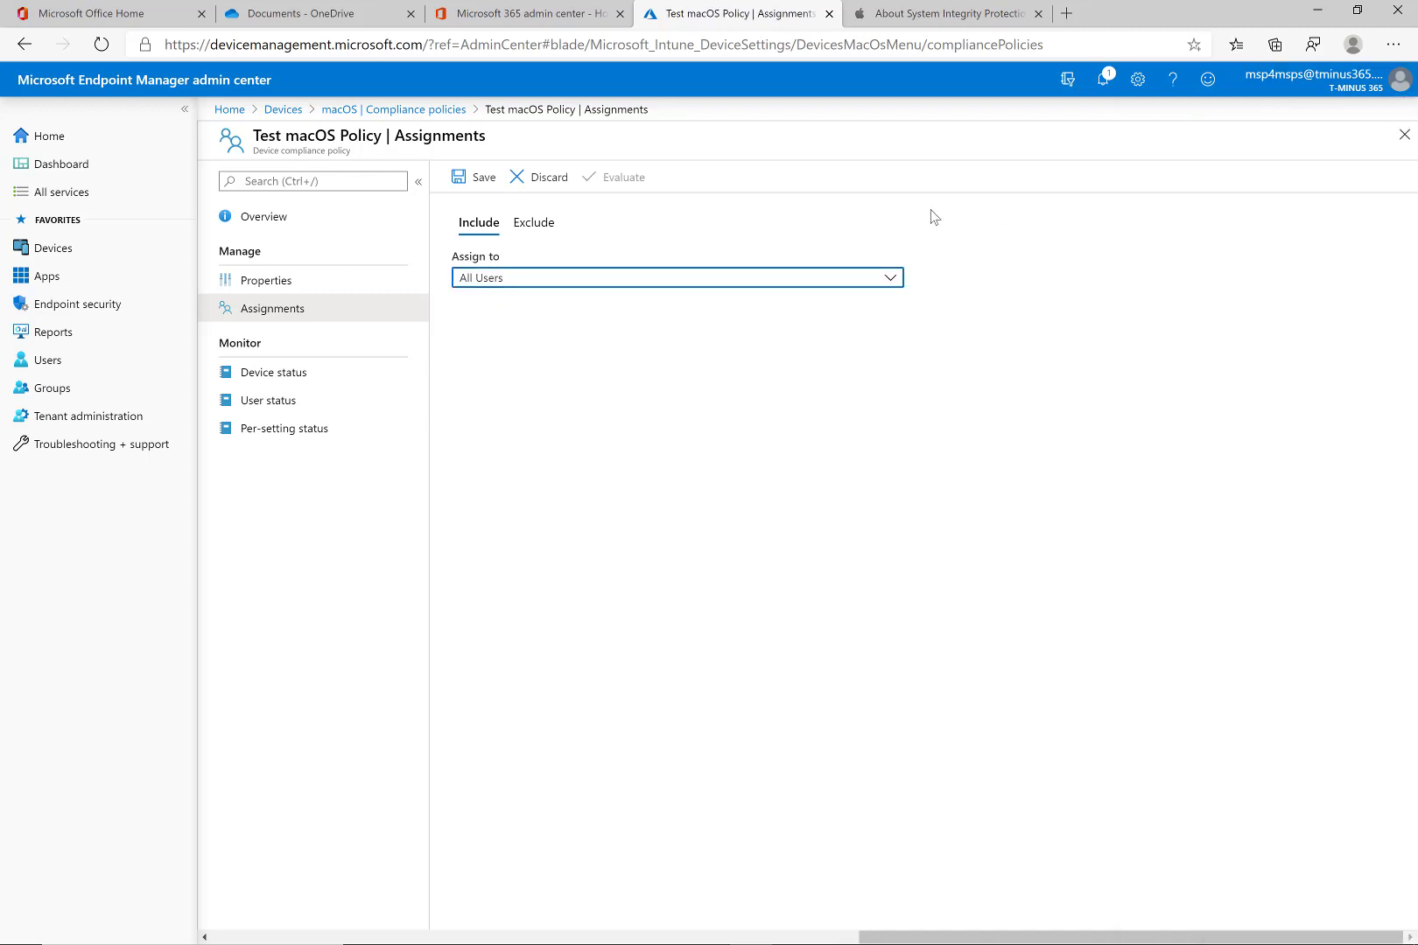
click(481, 177)
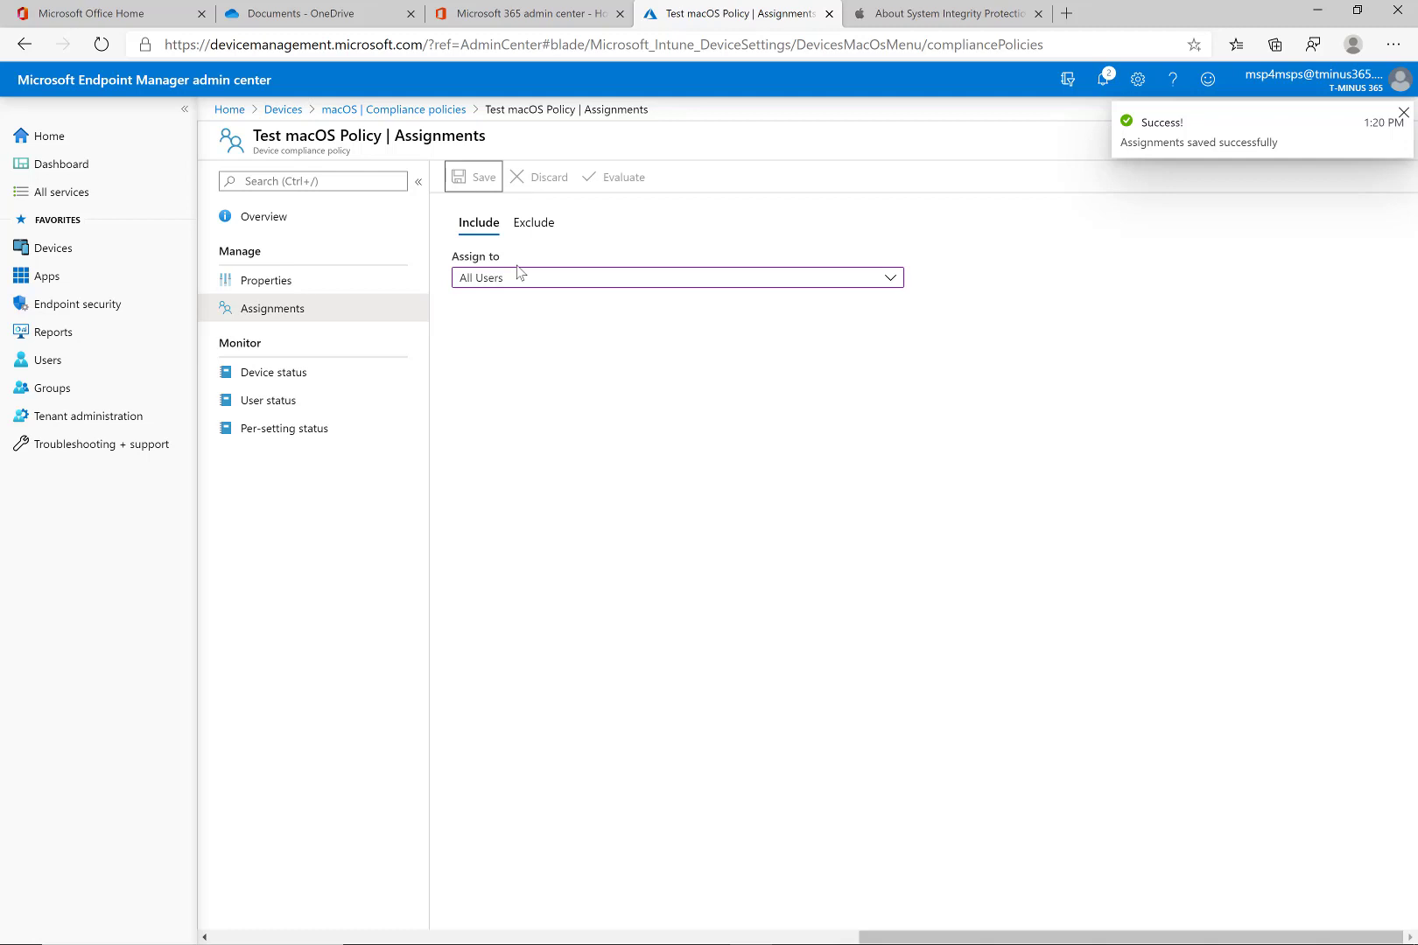
Step: Go back to macOS compliance policies and open the HIPAA_macOS policy
click(431, 111)
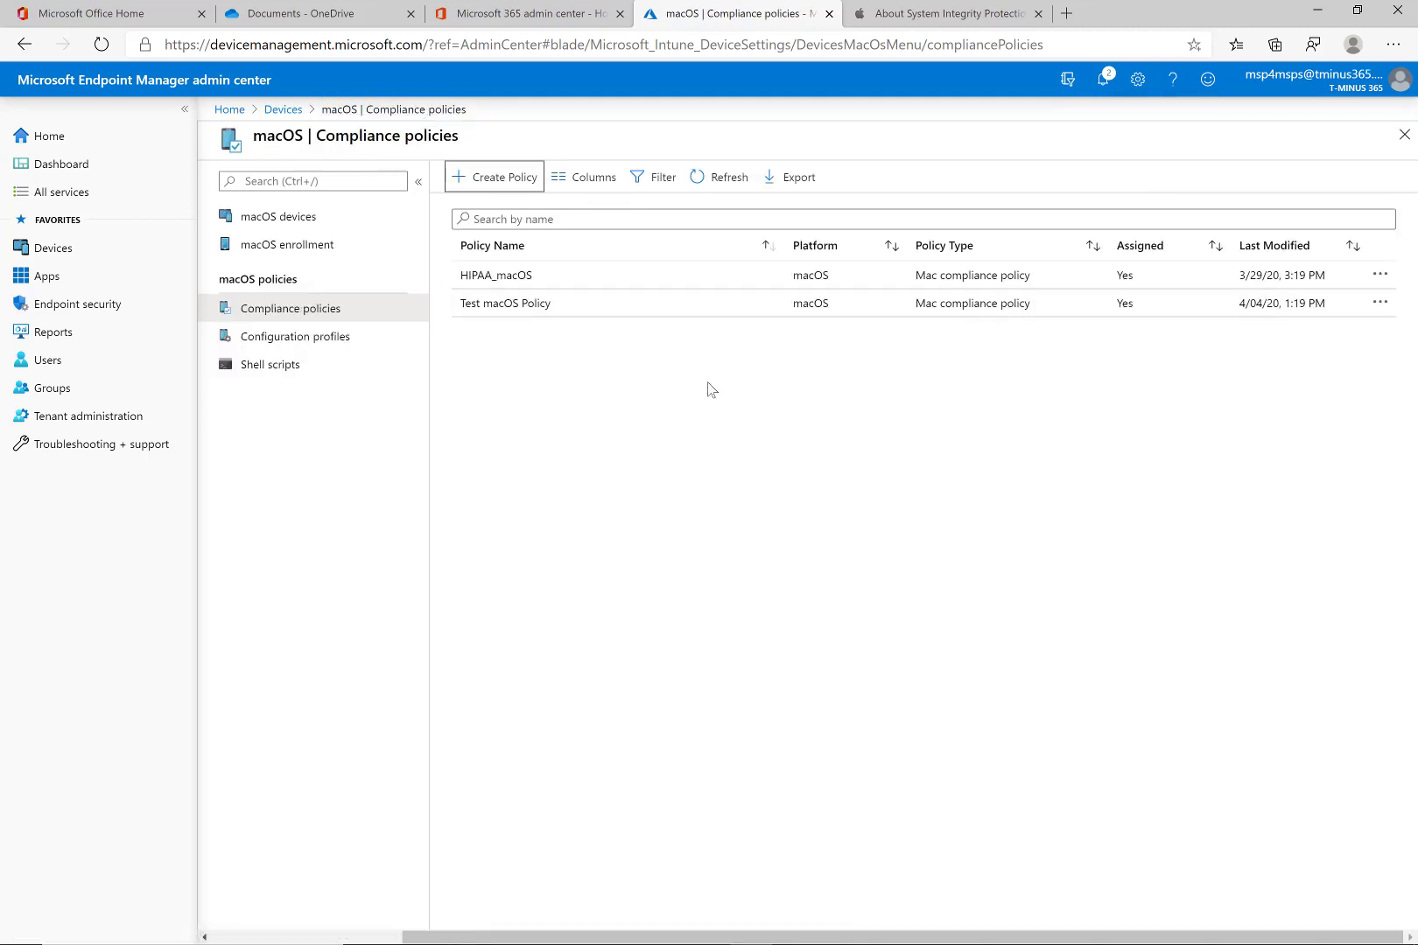
click(577, 278)
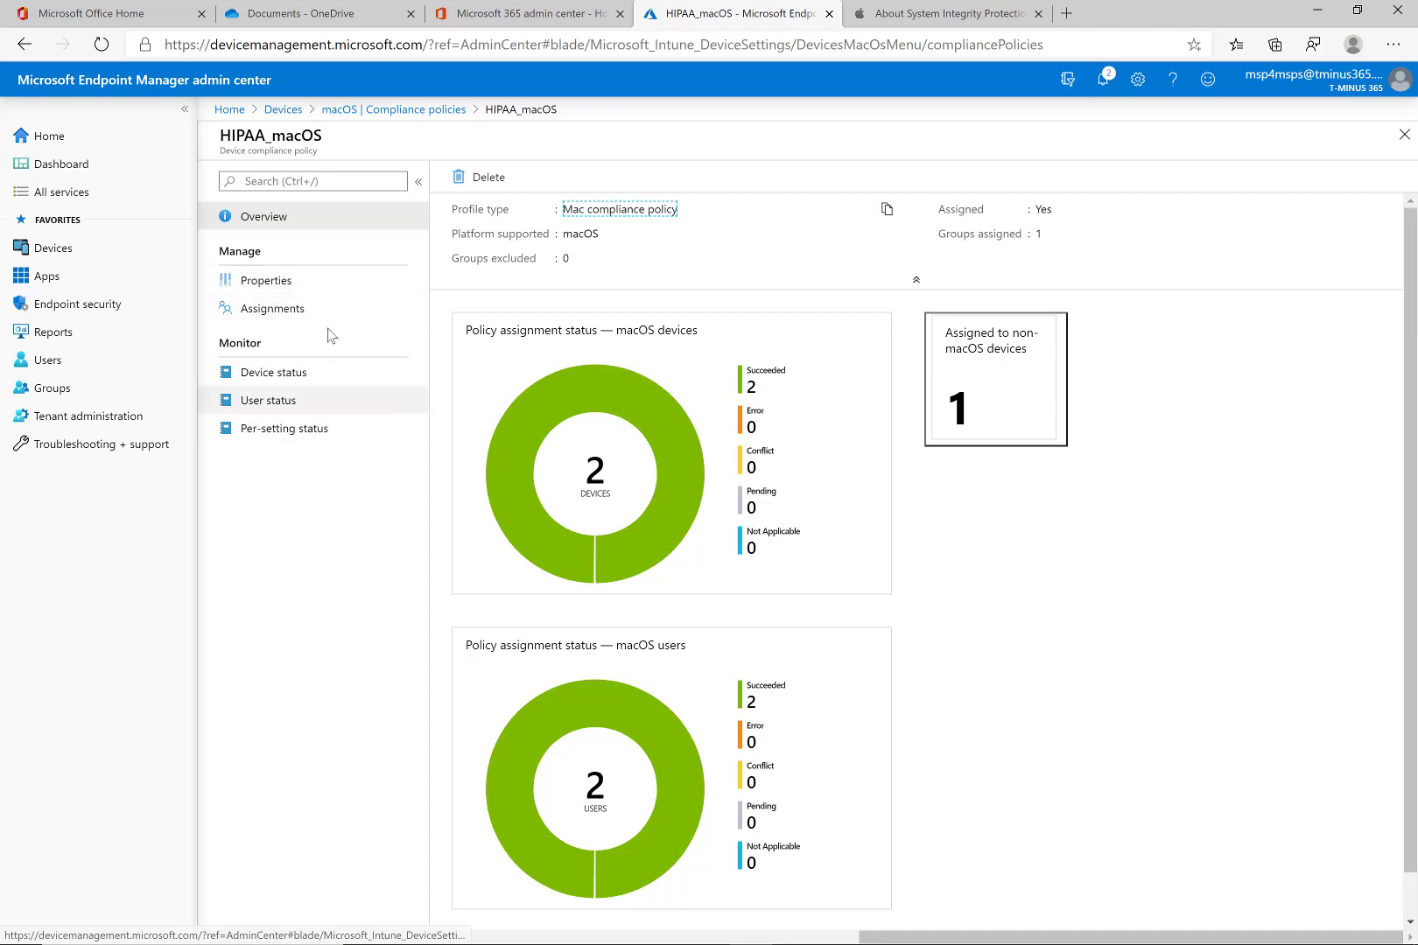
Step: Review HIPAA_macOS Device status and User status, then return to the Devices overview
click(263, 372)
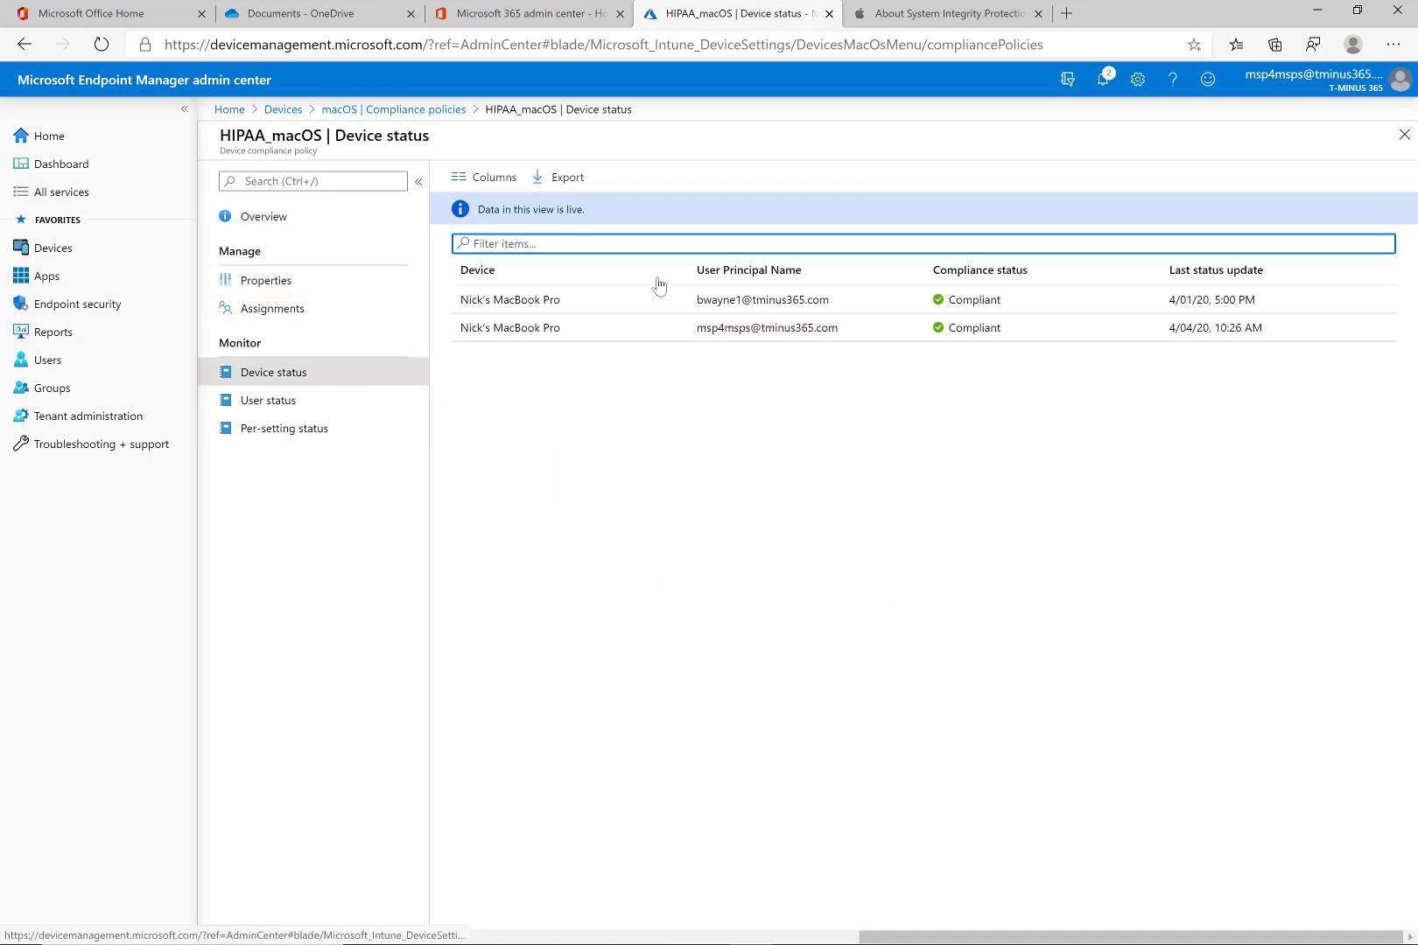
click(355, 400)
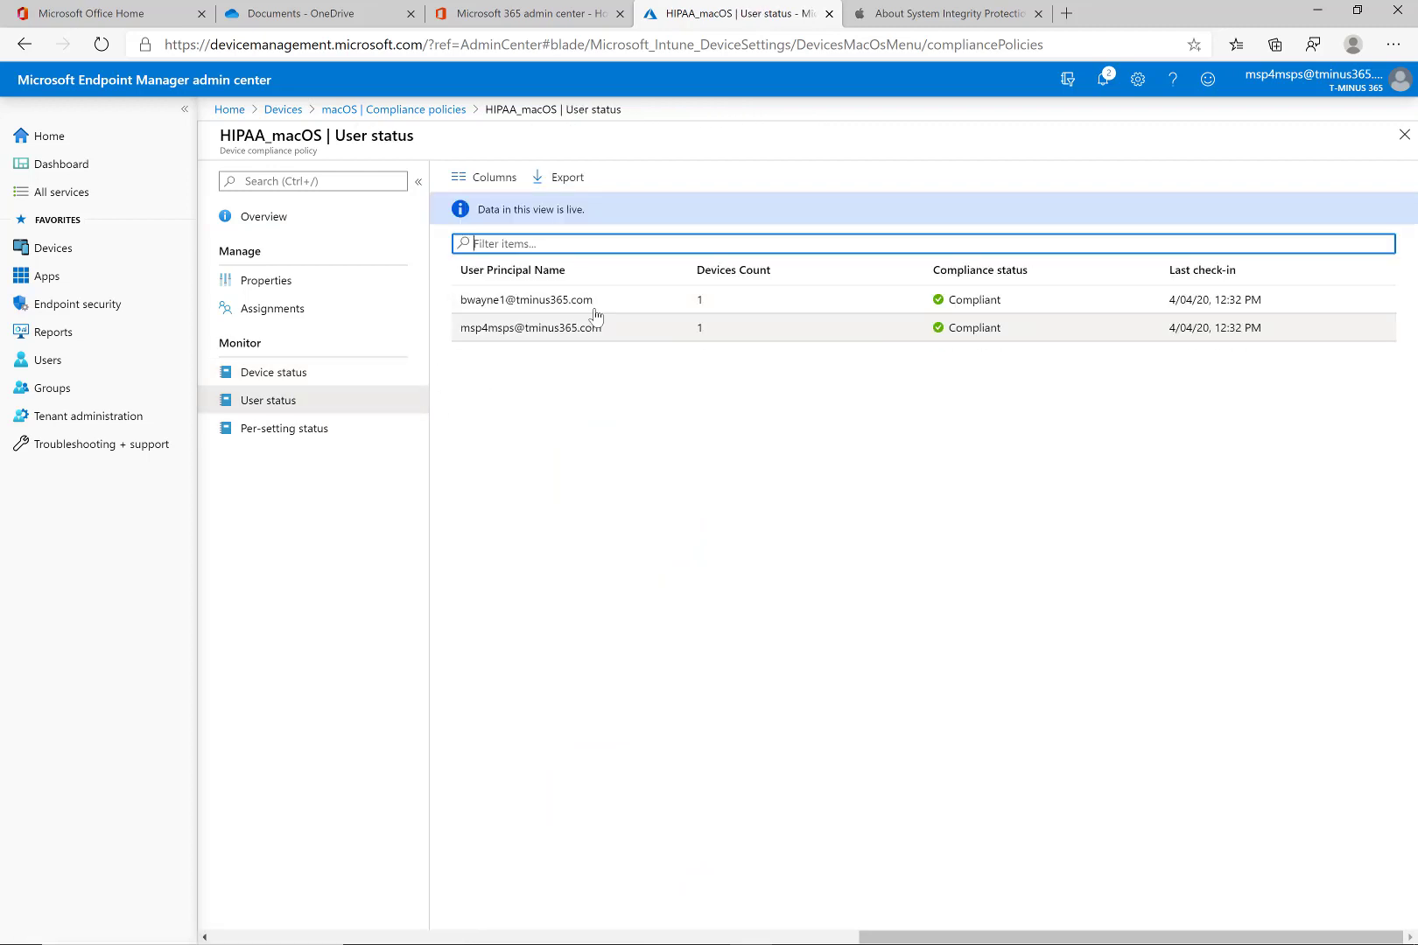
click(272, 229)
click(292, 110)
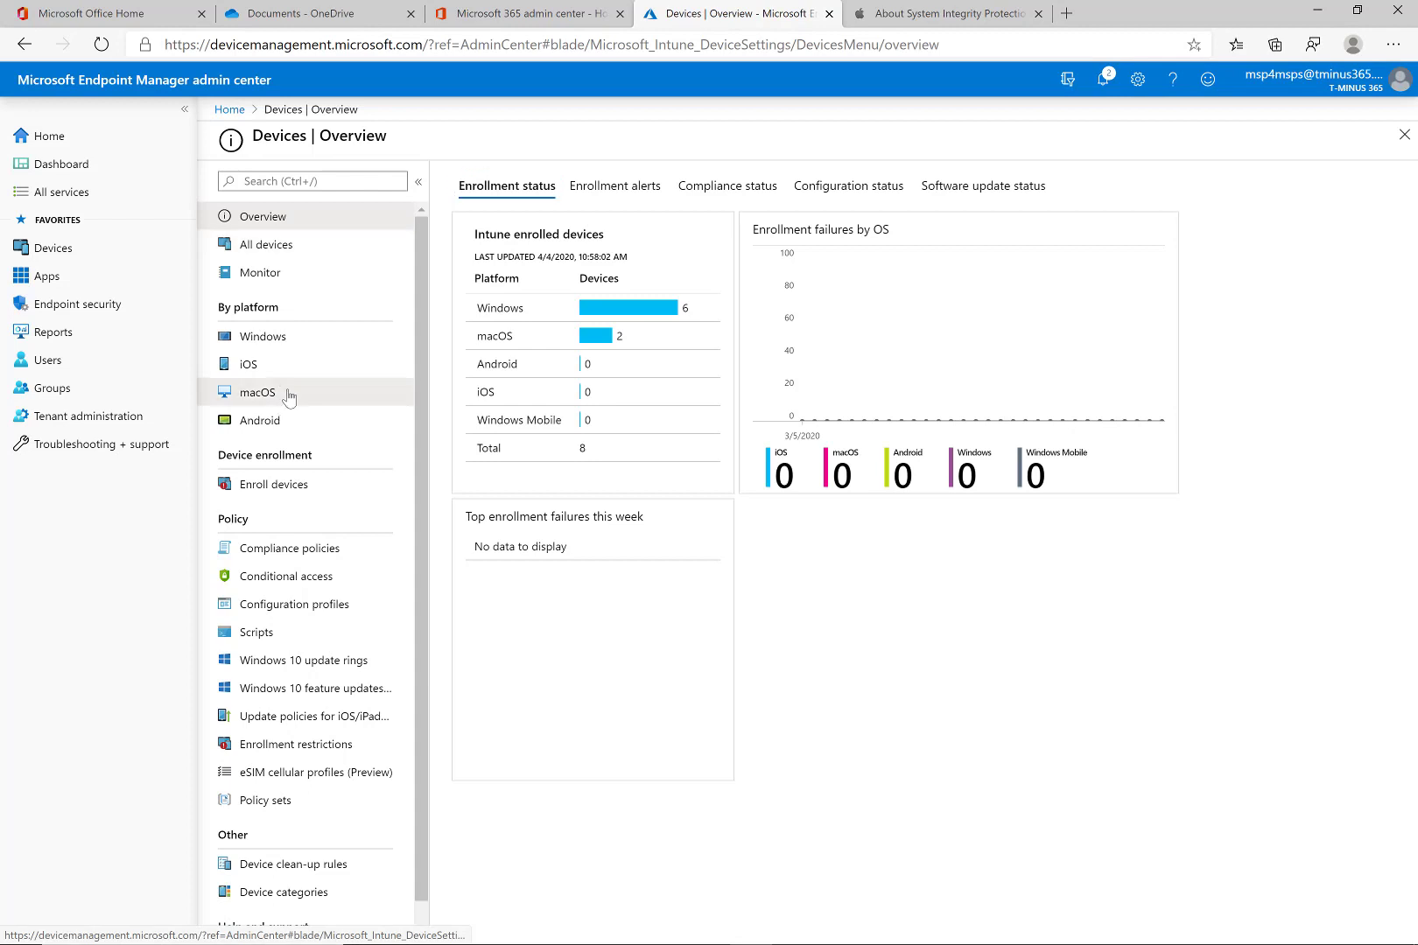
Step: Open the first MacBook Pro under macOS devices and view its Device compliance page
click(289, 394)
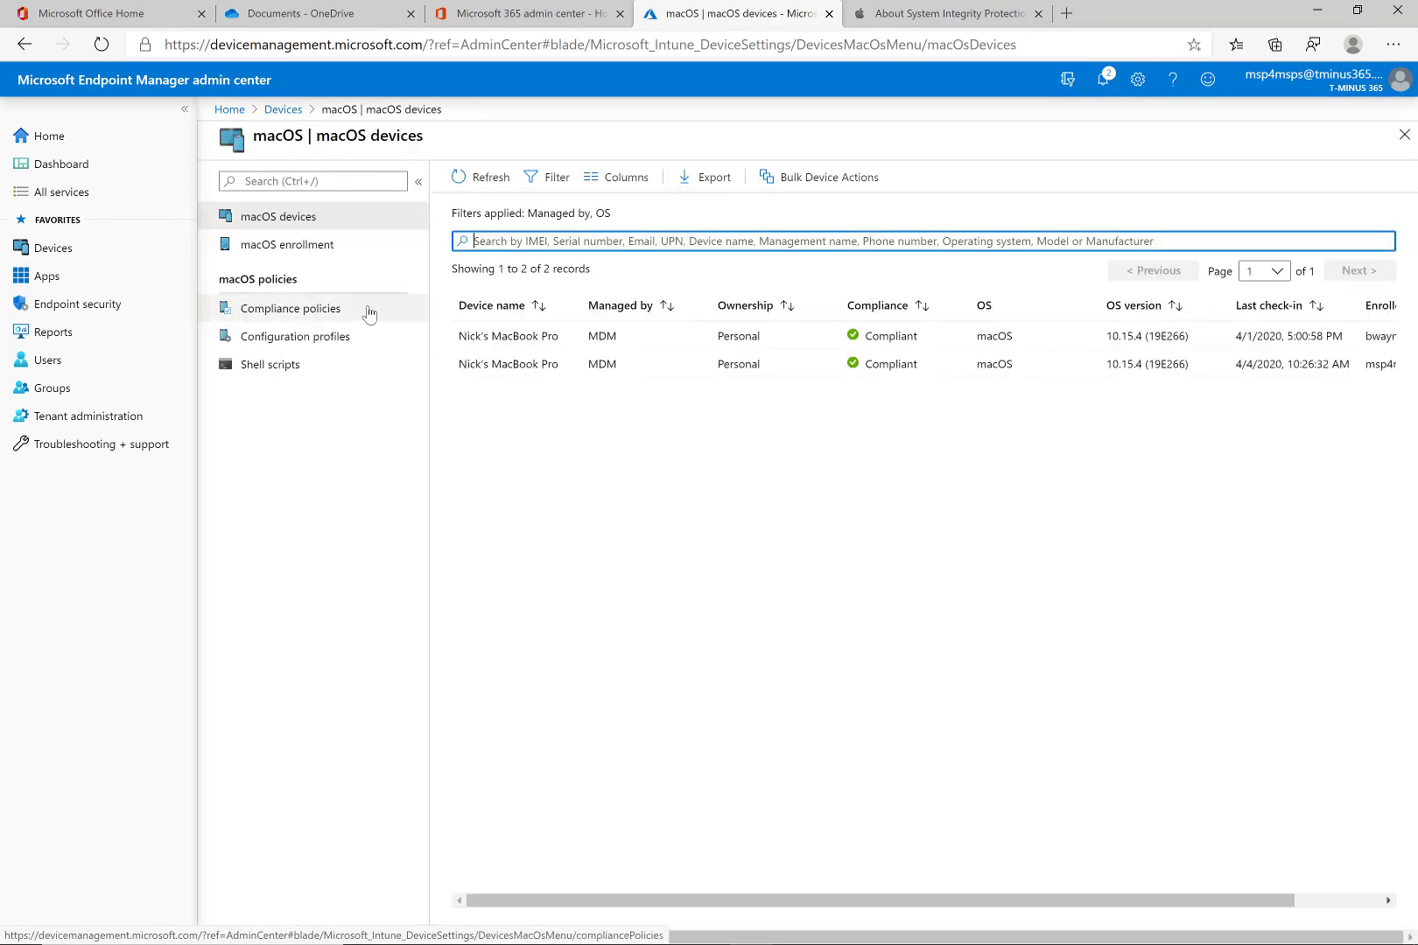
click(516, 335)
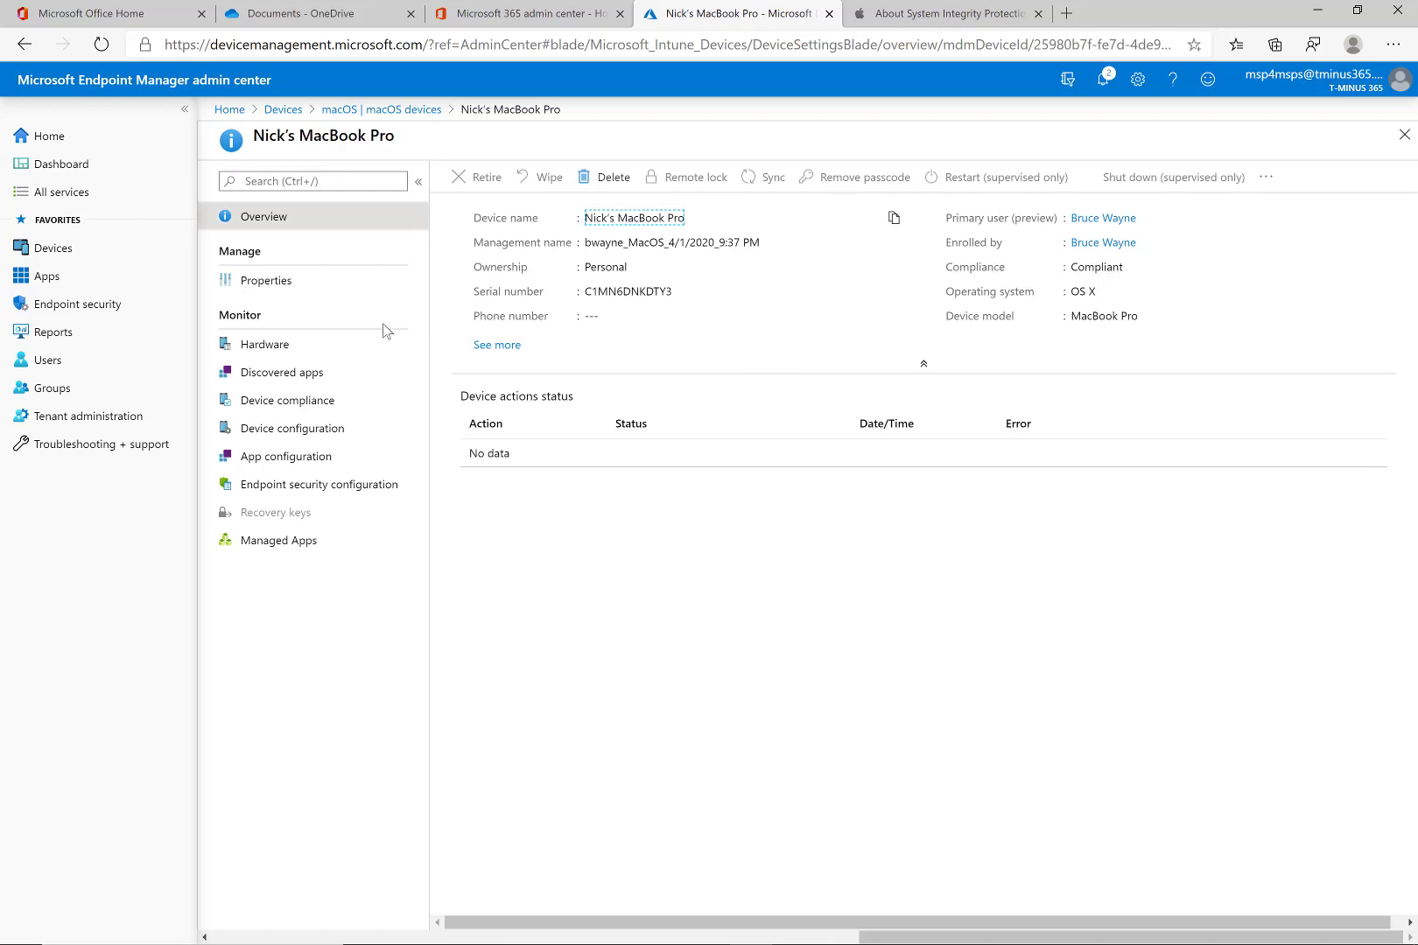
click(341, 403)
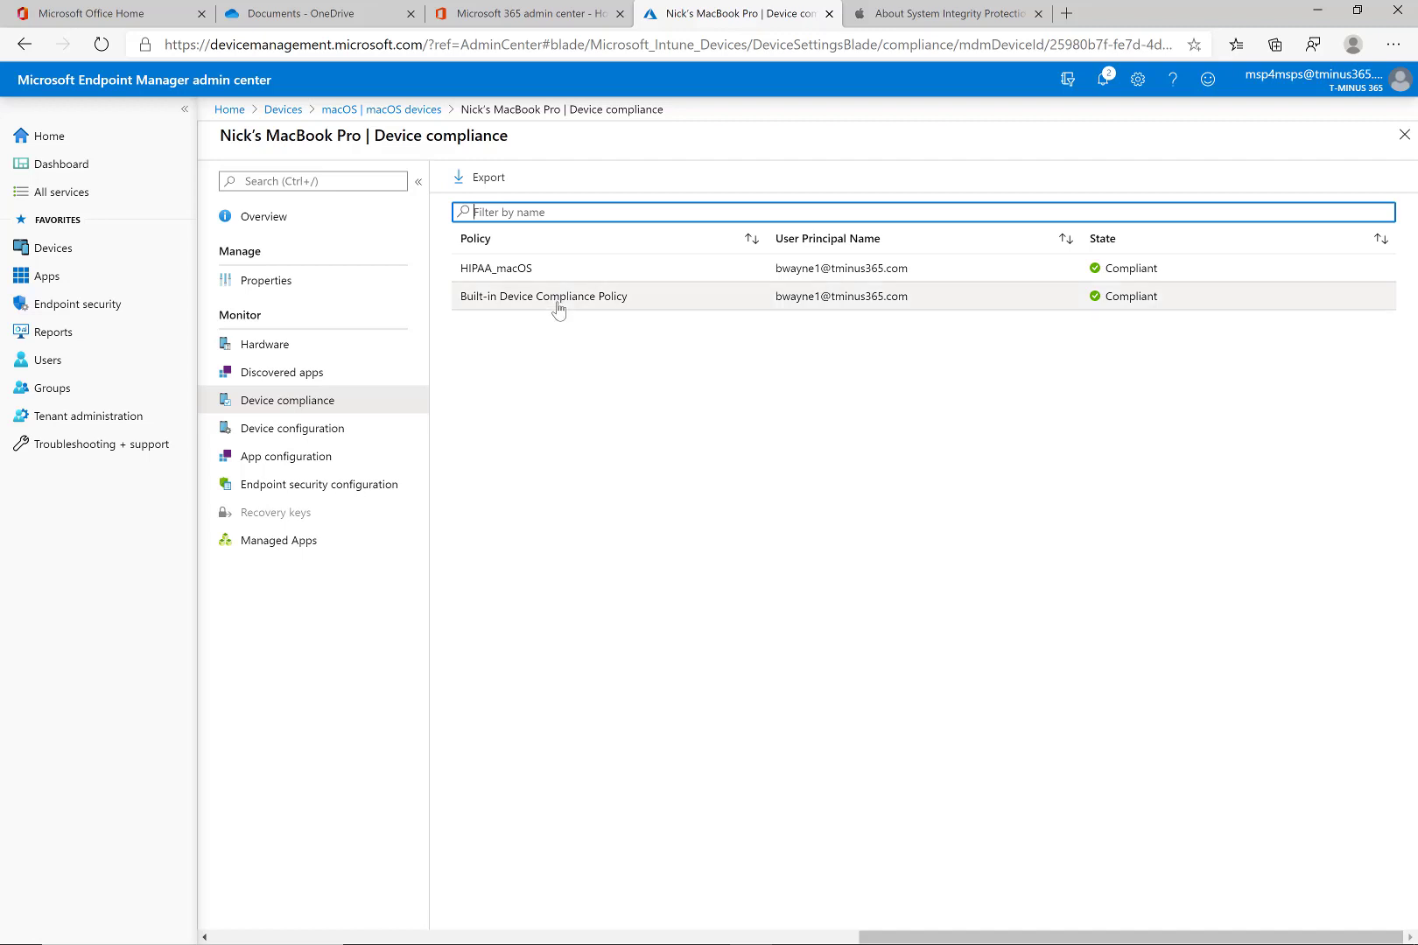
Step: Inspect HIPAA_macOS per-setting results, then return to the 'macOS | macOS devices' list
click(524, 274)
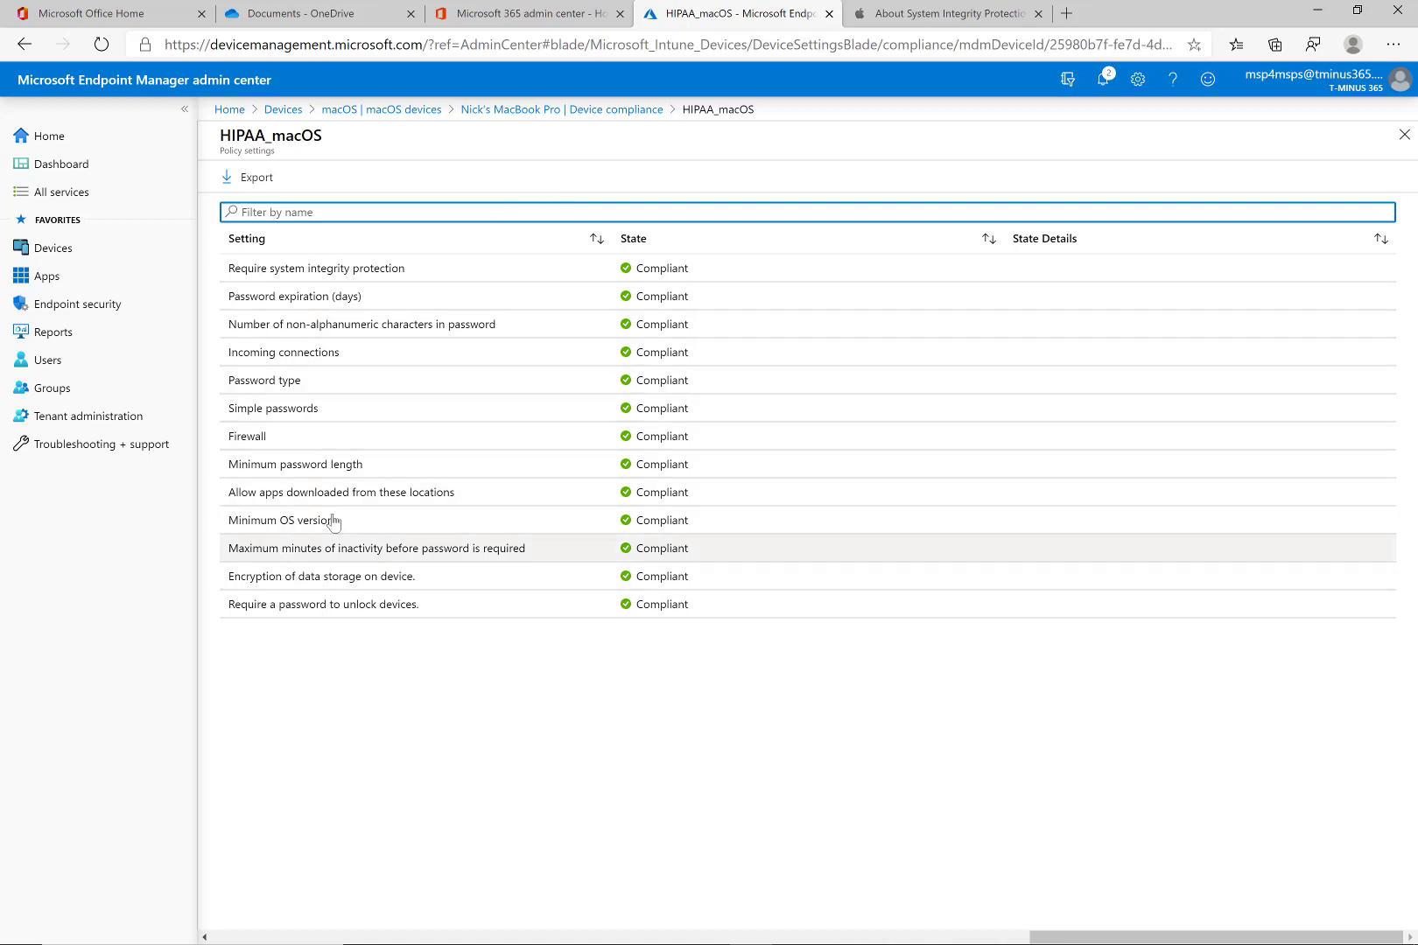
click(510, 112)
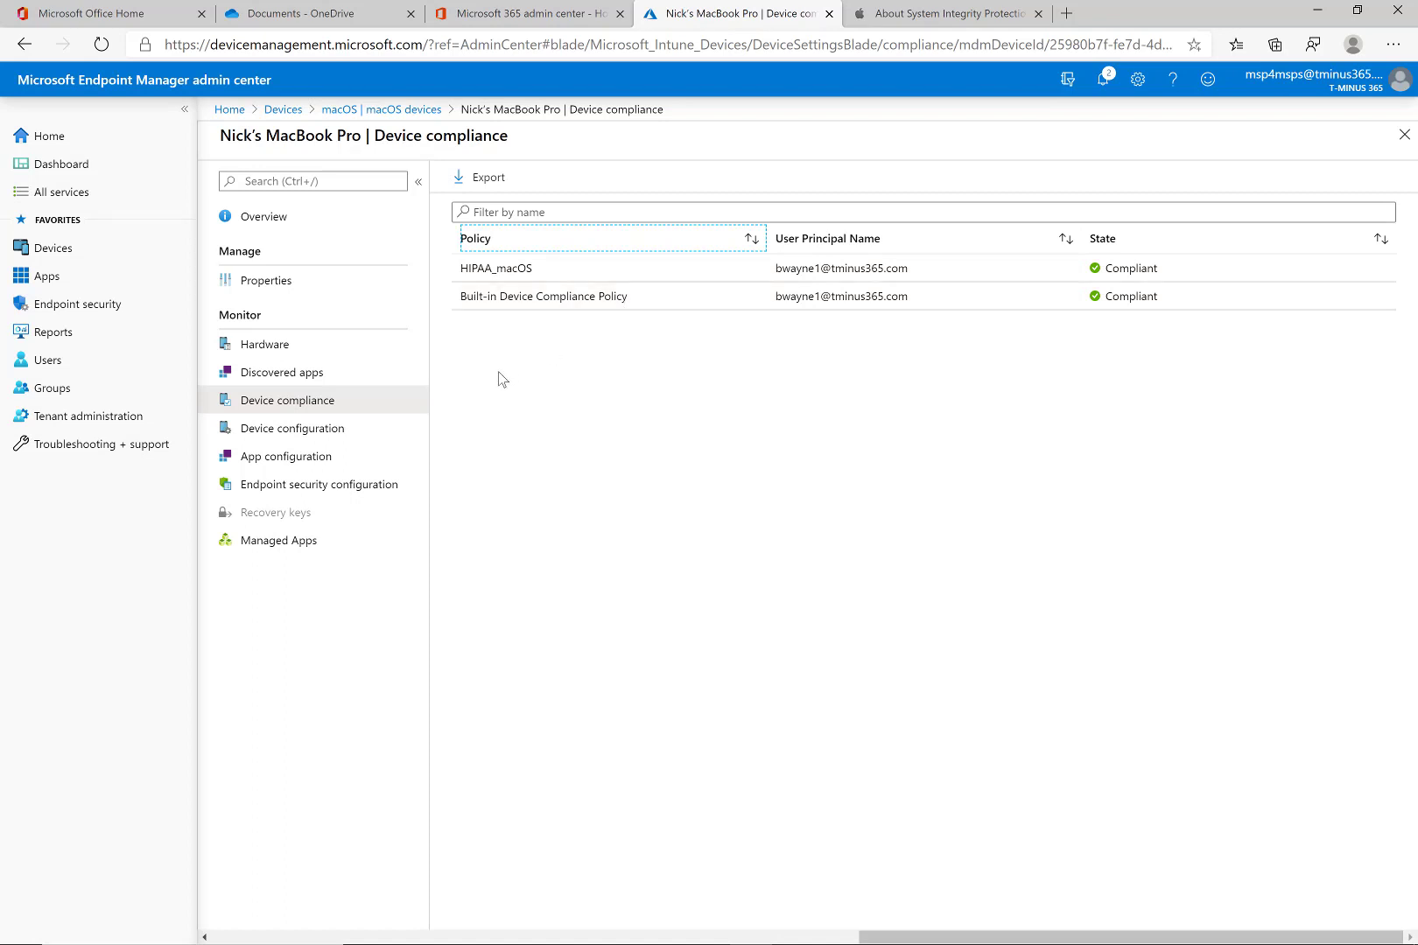
click(507, 273)
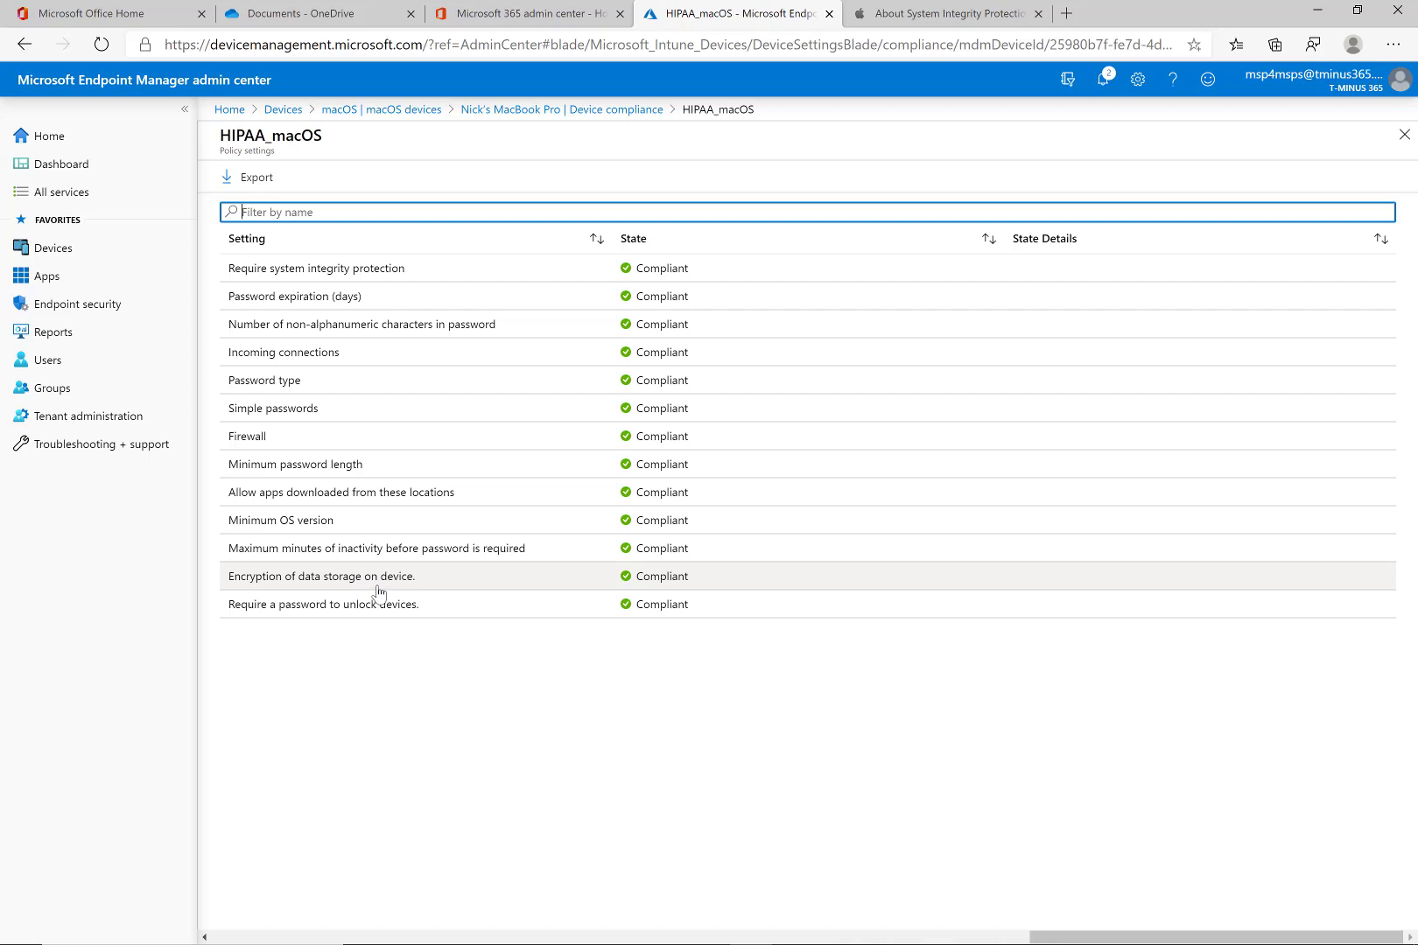
click(403, 109)
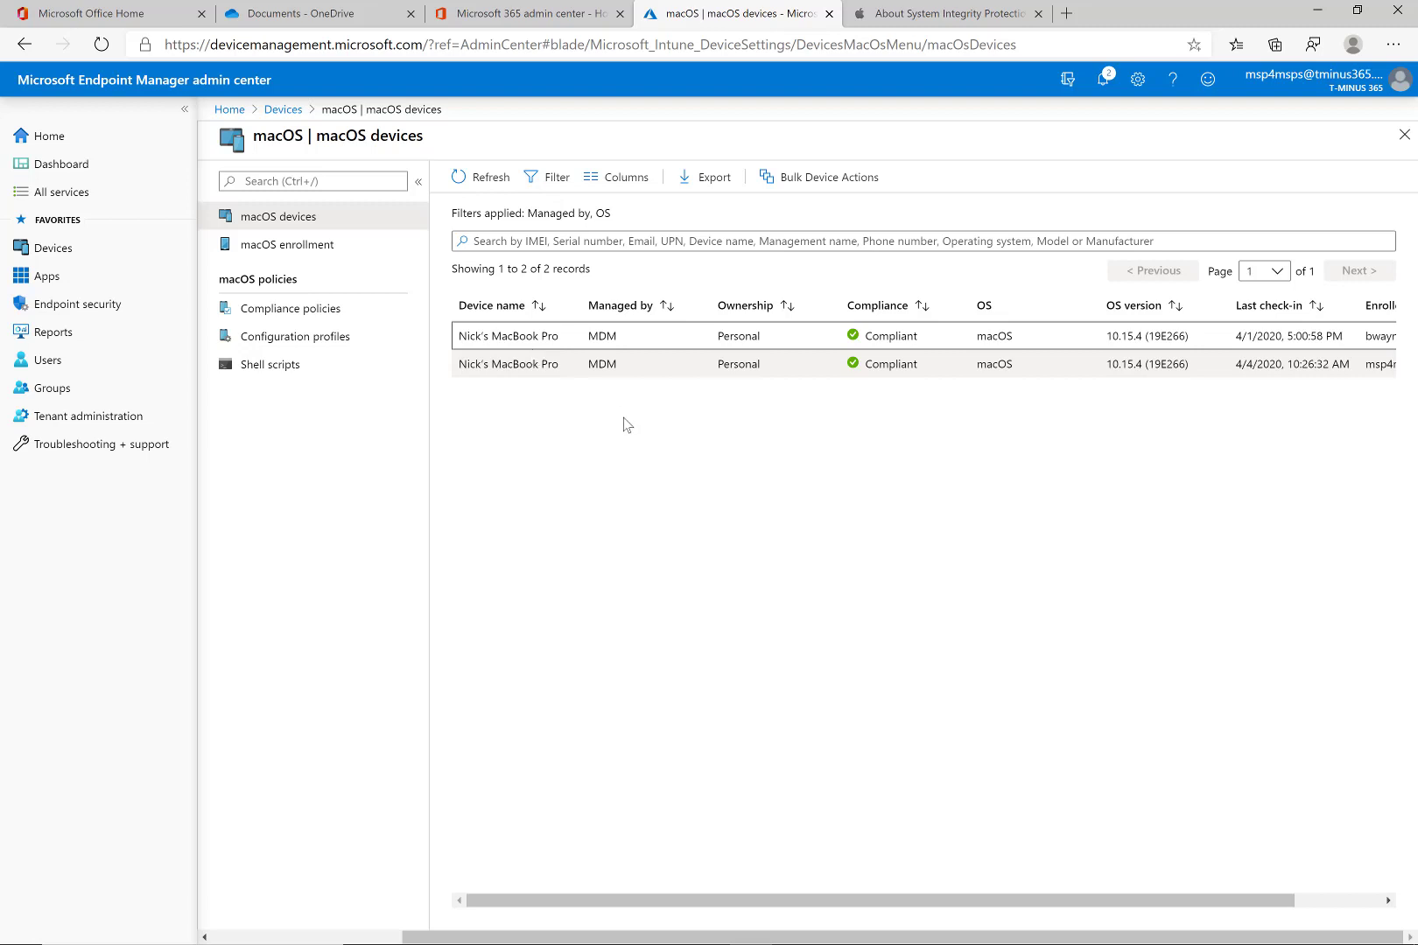
Step: In Company Portal, expand 'Turn on device encryption' under Fix this, then launch System Preferences
key(alt+Tab)
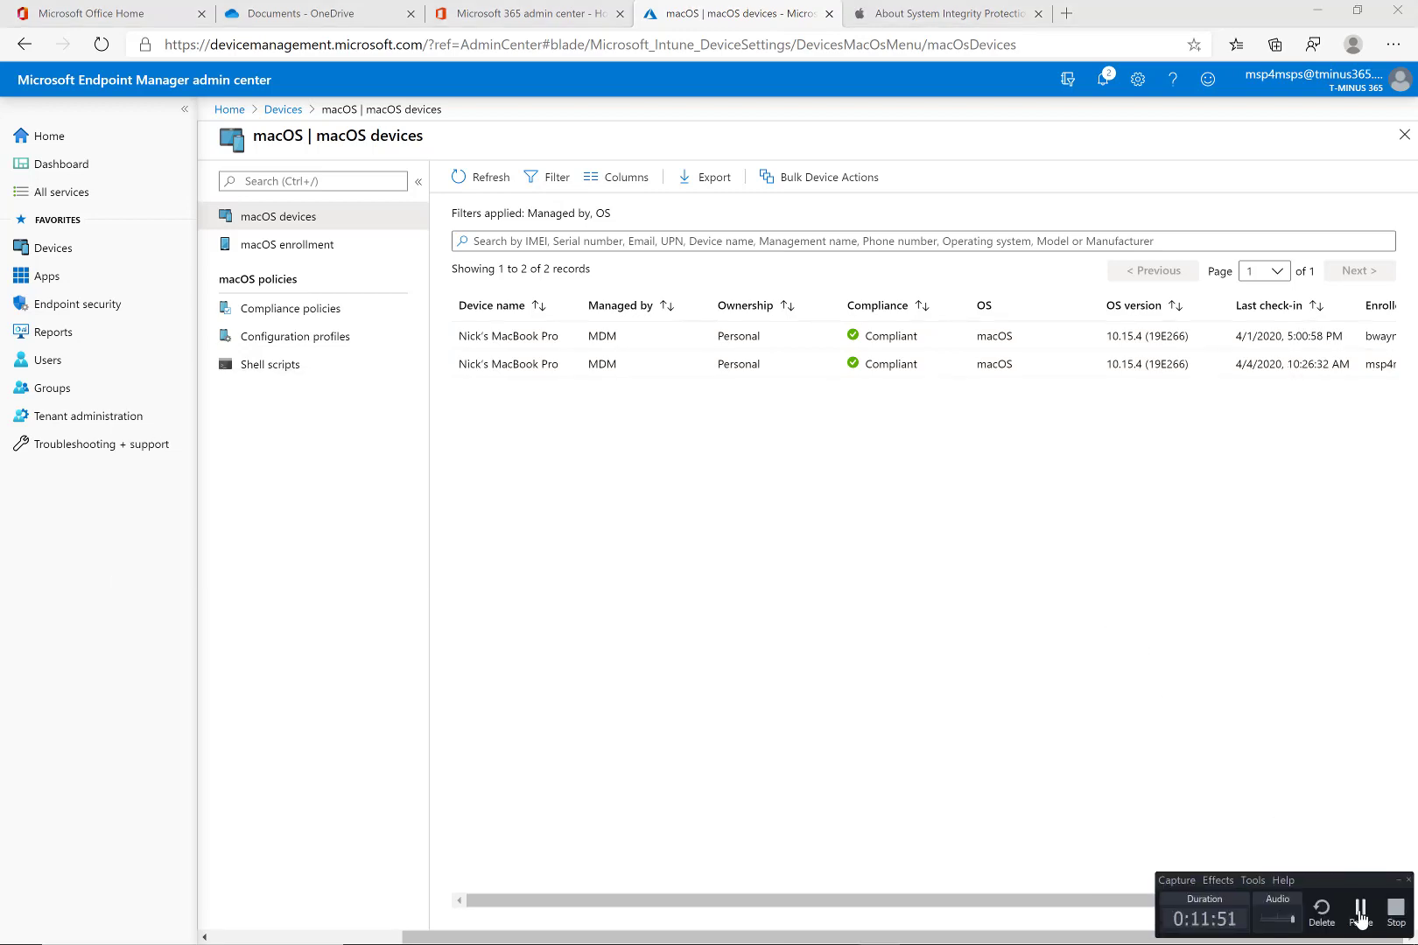
click(1361, 910)
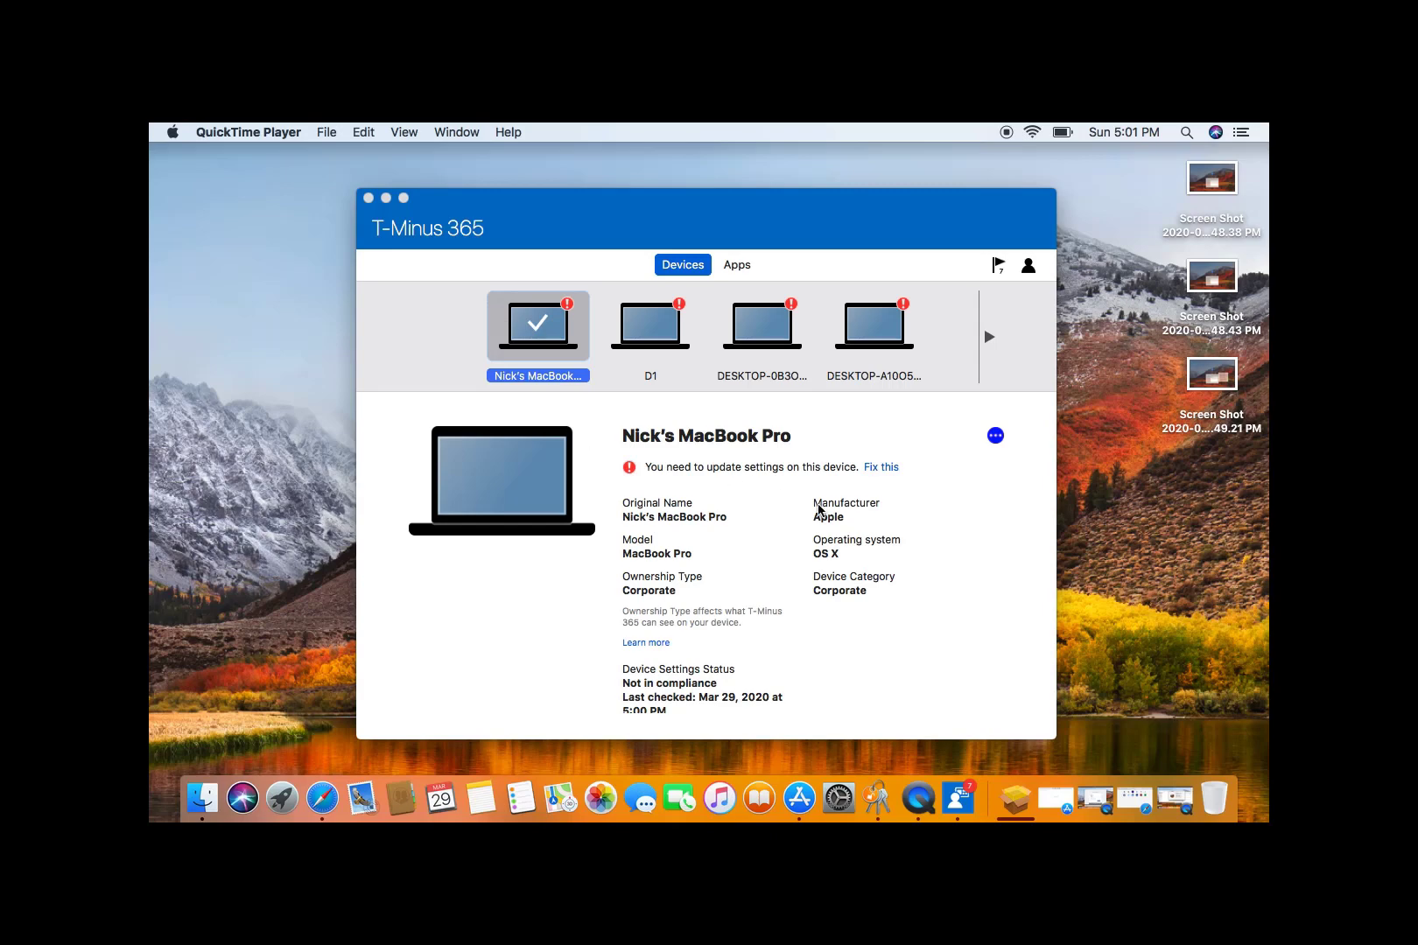
click(884, 468)
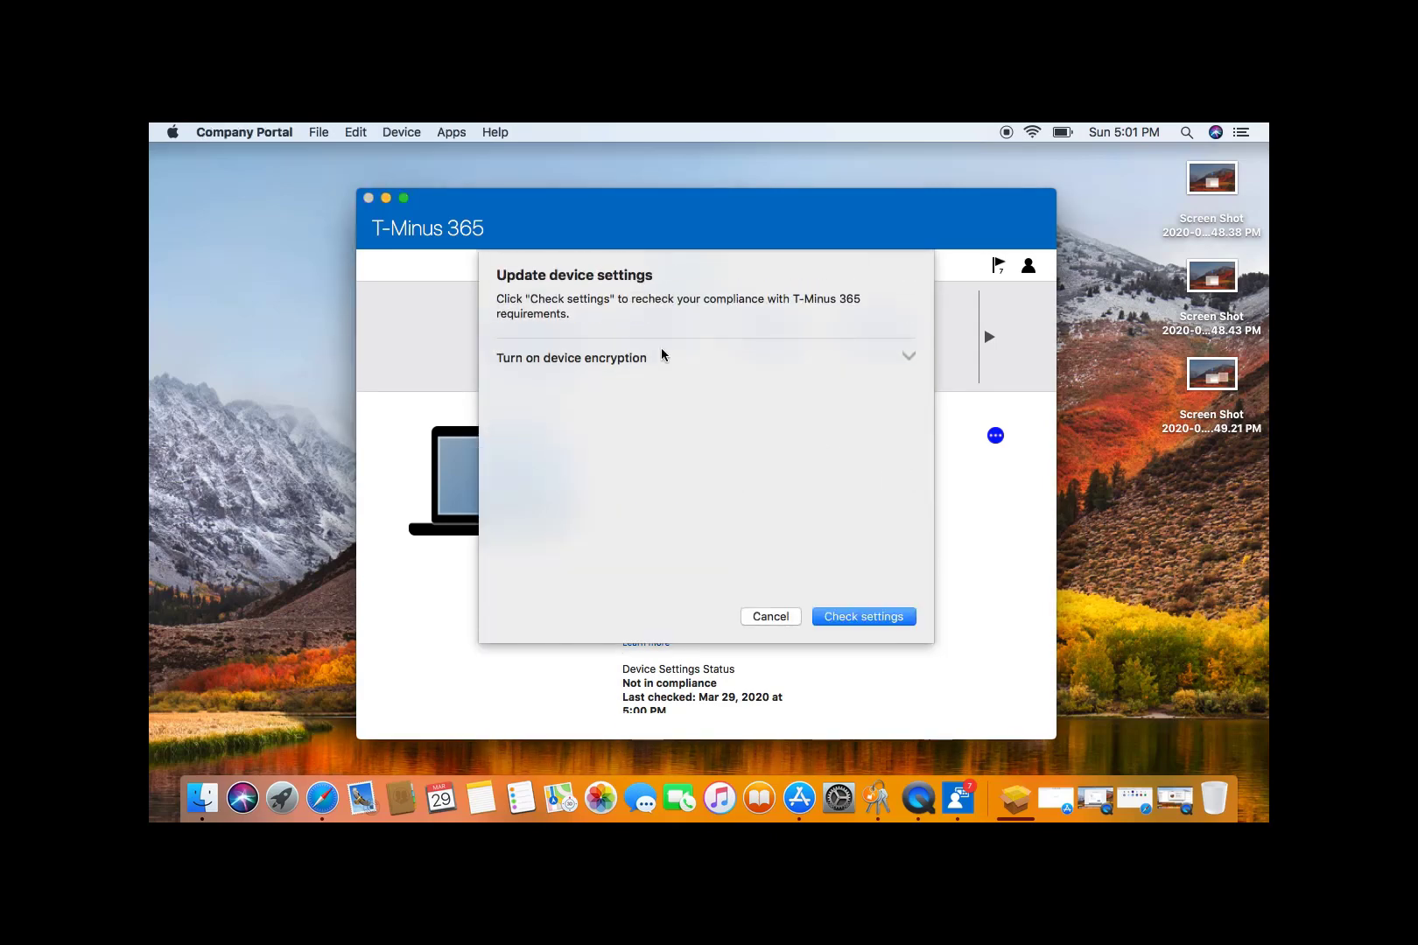
click(912, 365)
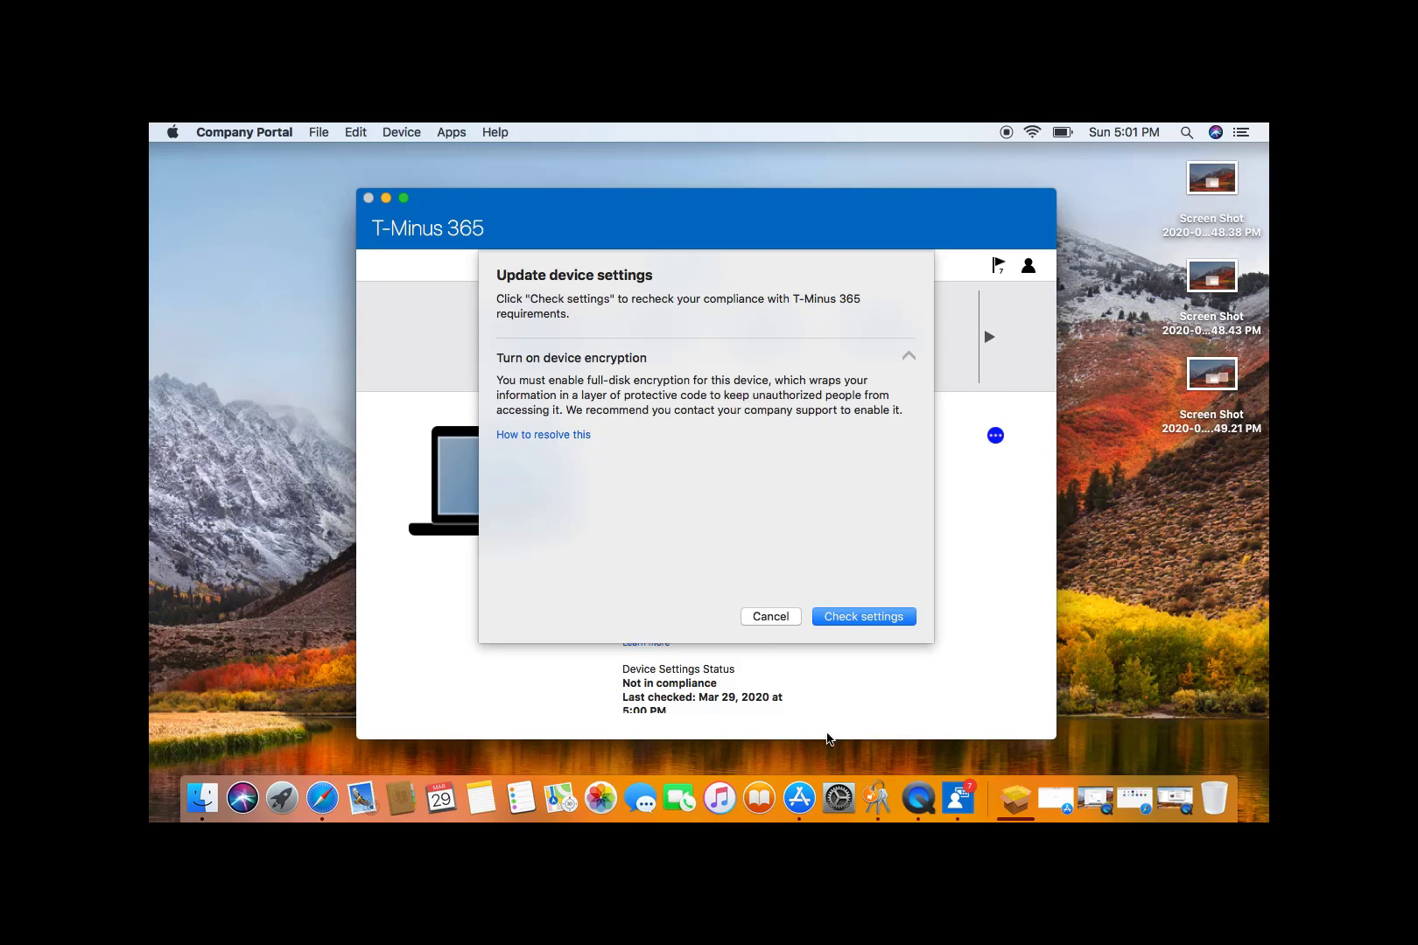
click(839, 797)
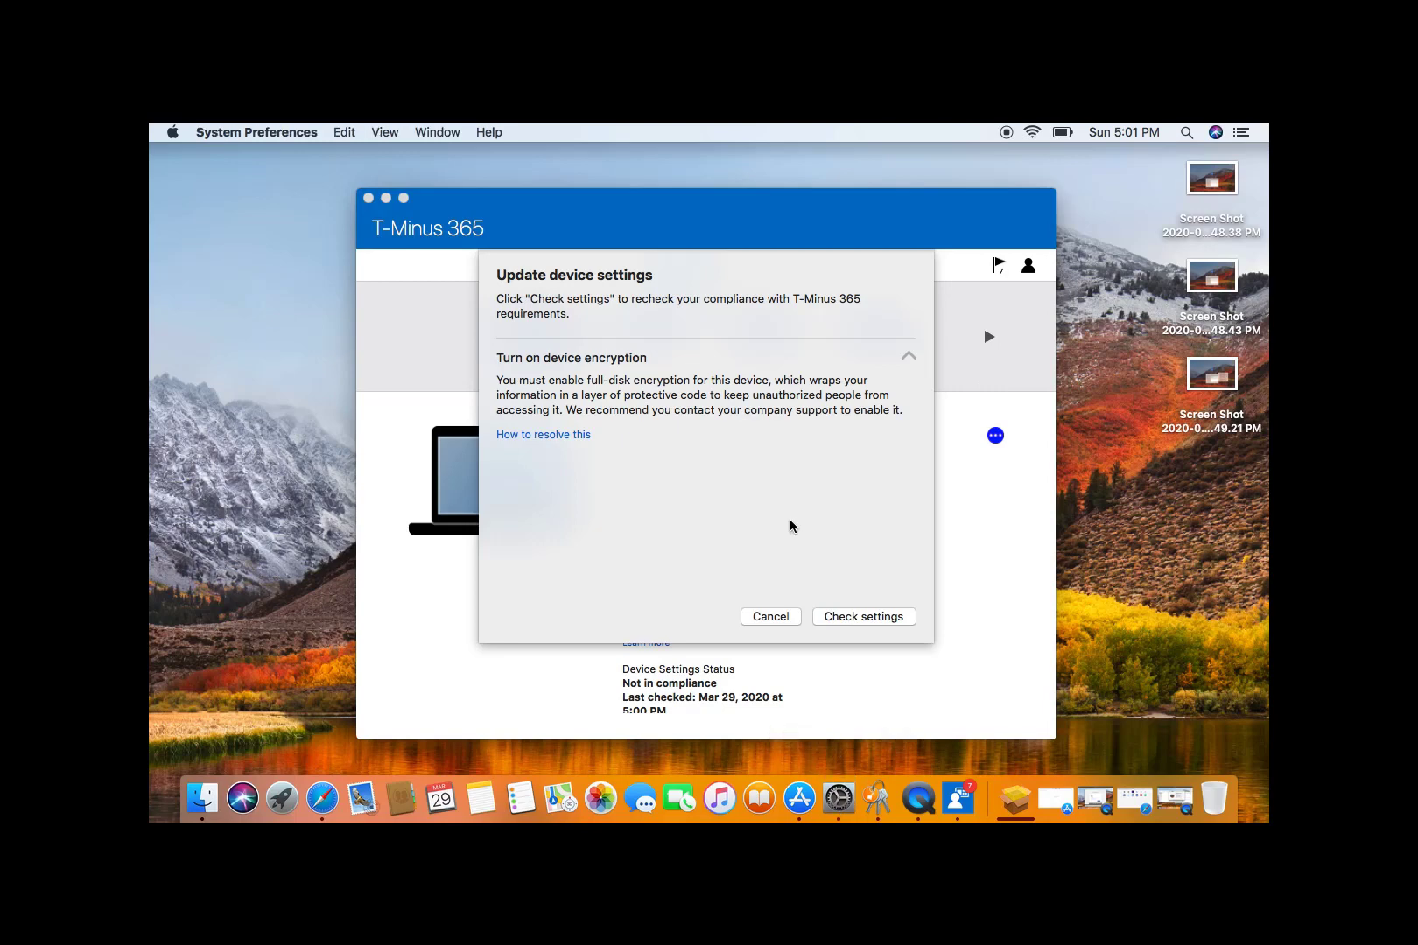
Step: Open Security & Privacy's FileVault tab and unlock it with the account password
click(1053, 355)
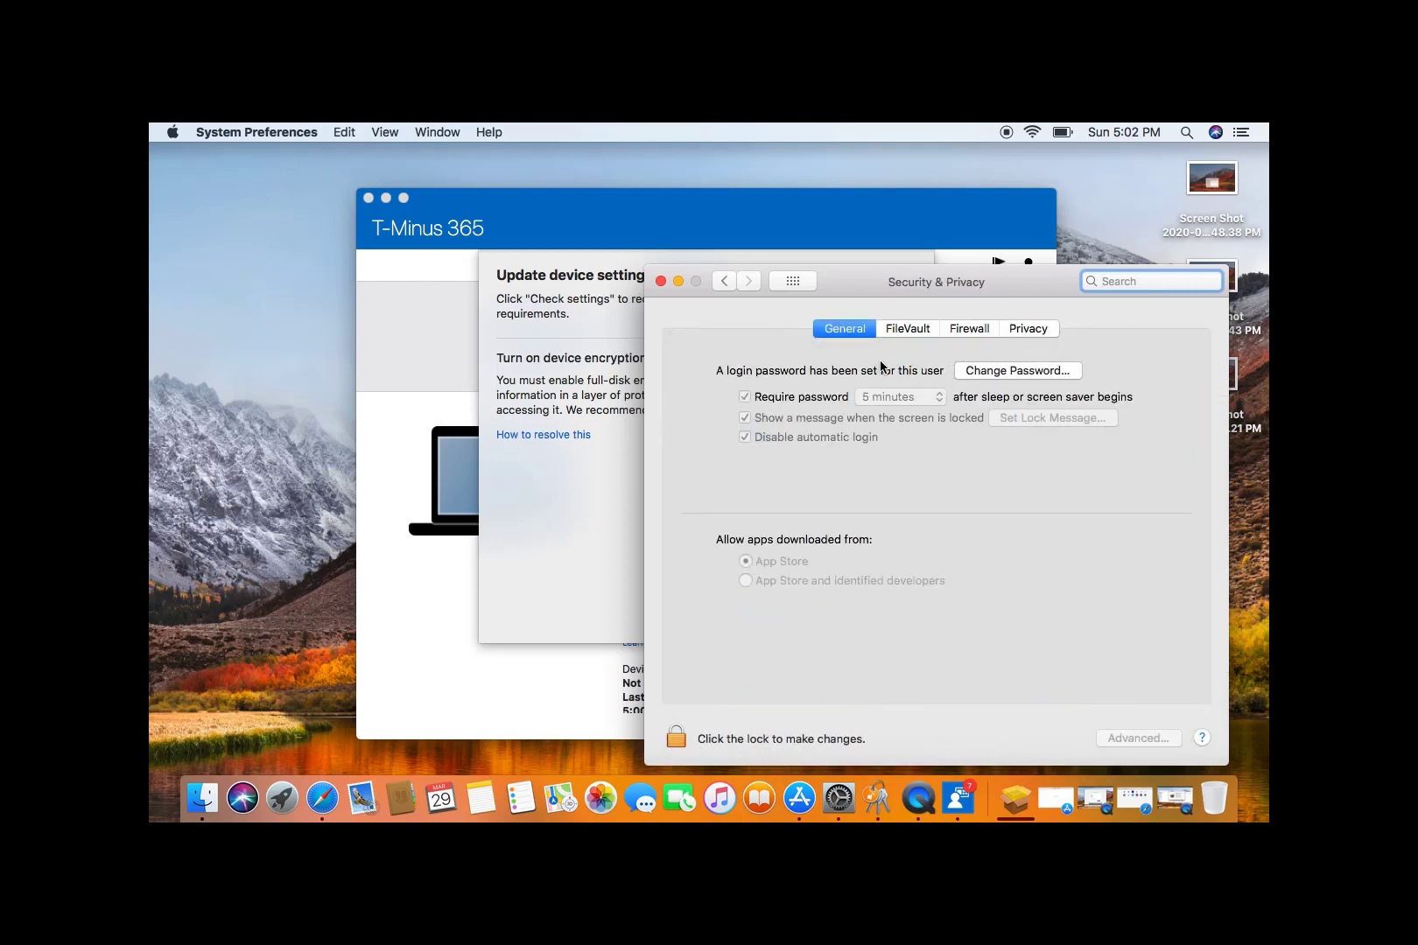
click(907, 330)
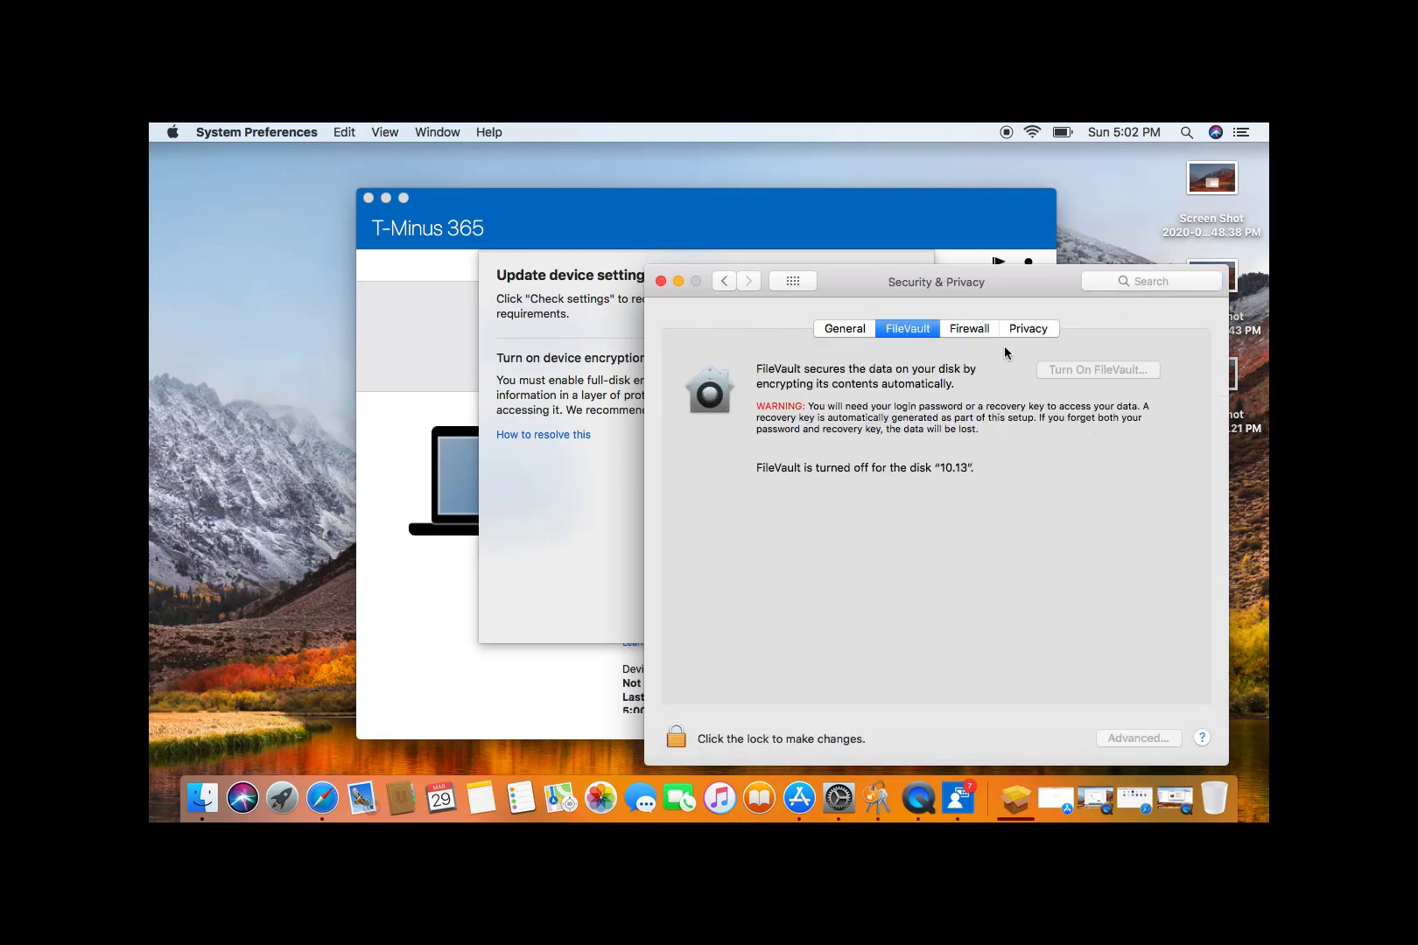
click(675, 738)
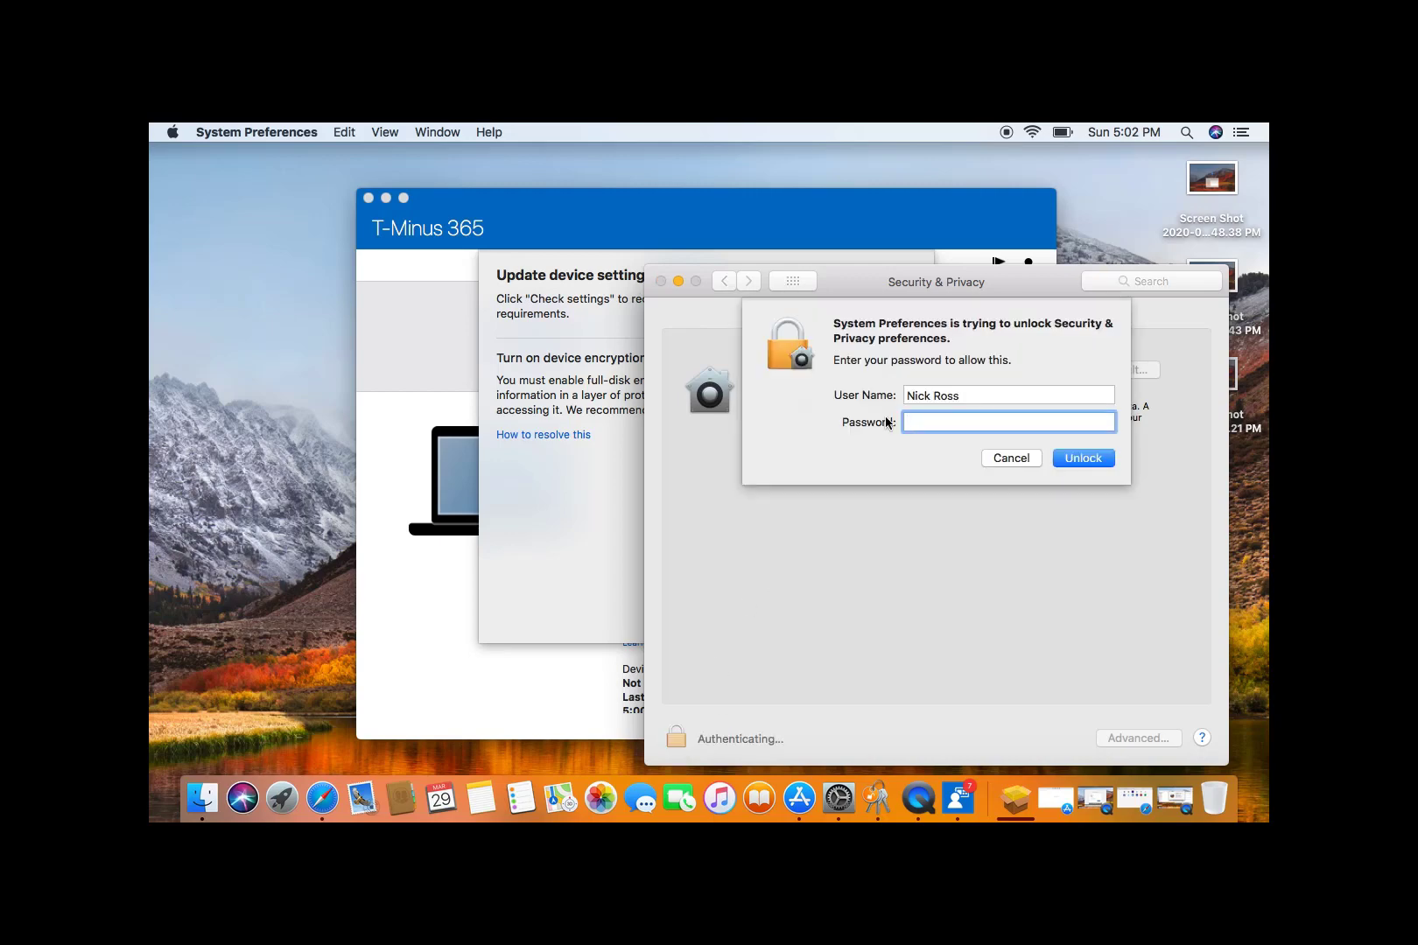
text(•••)
click(1107, 462)
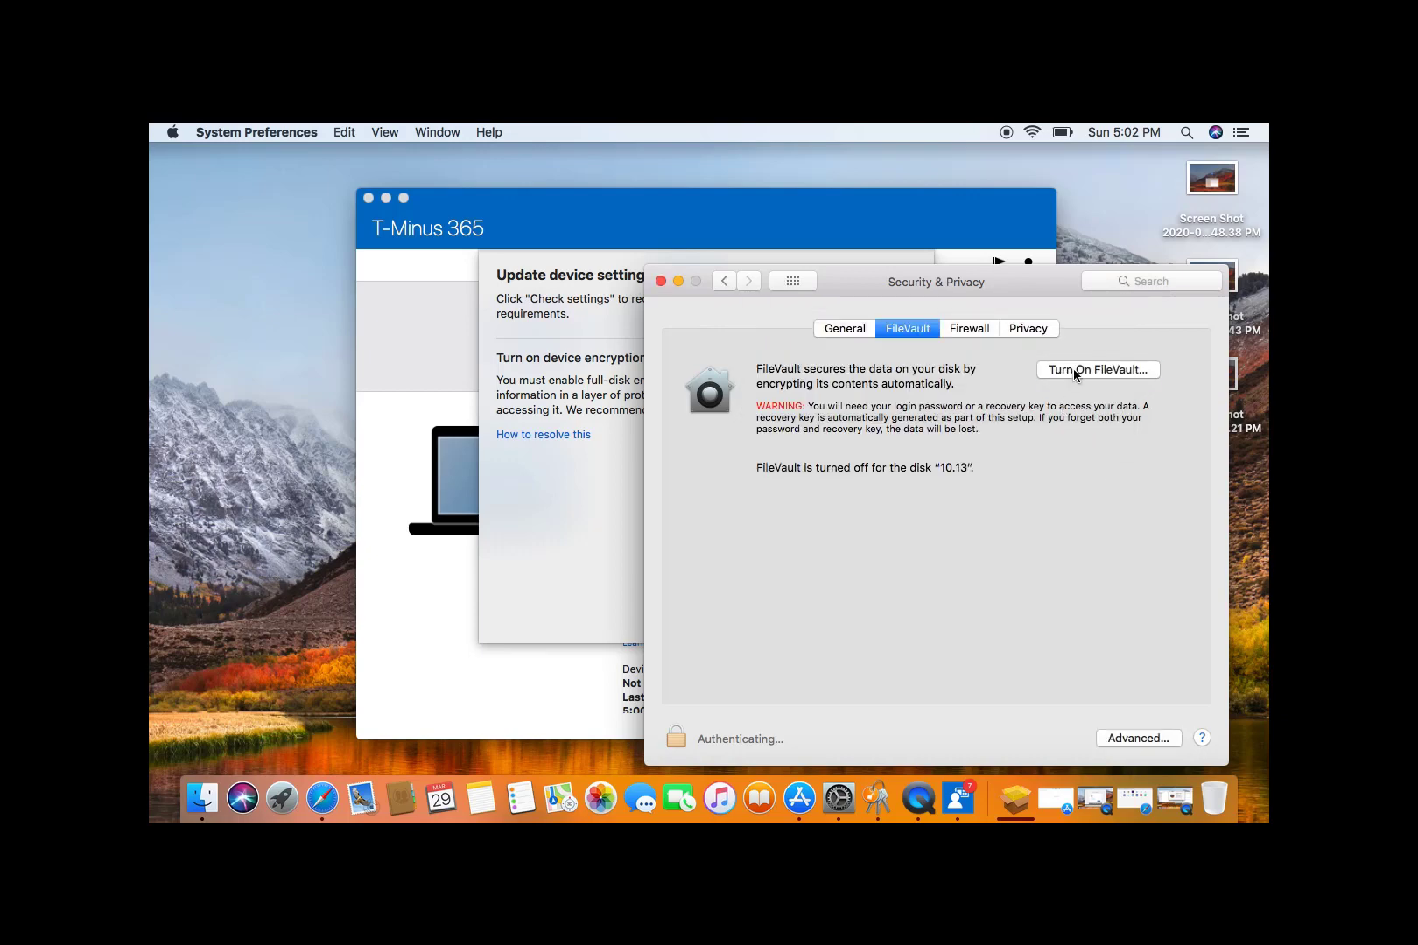
Step: Turn on FileVault, storing the recovery key in the company portal, and restart
click(1074, 372)
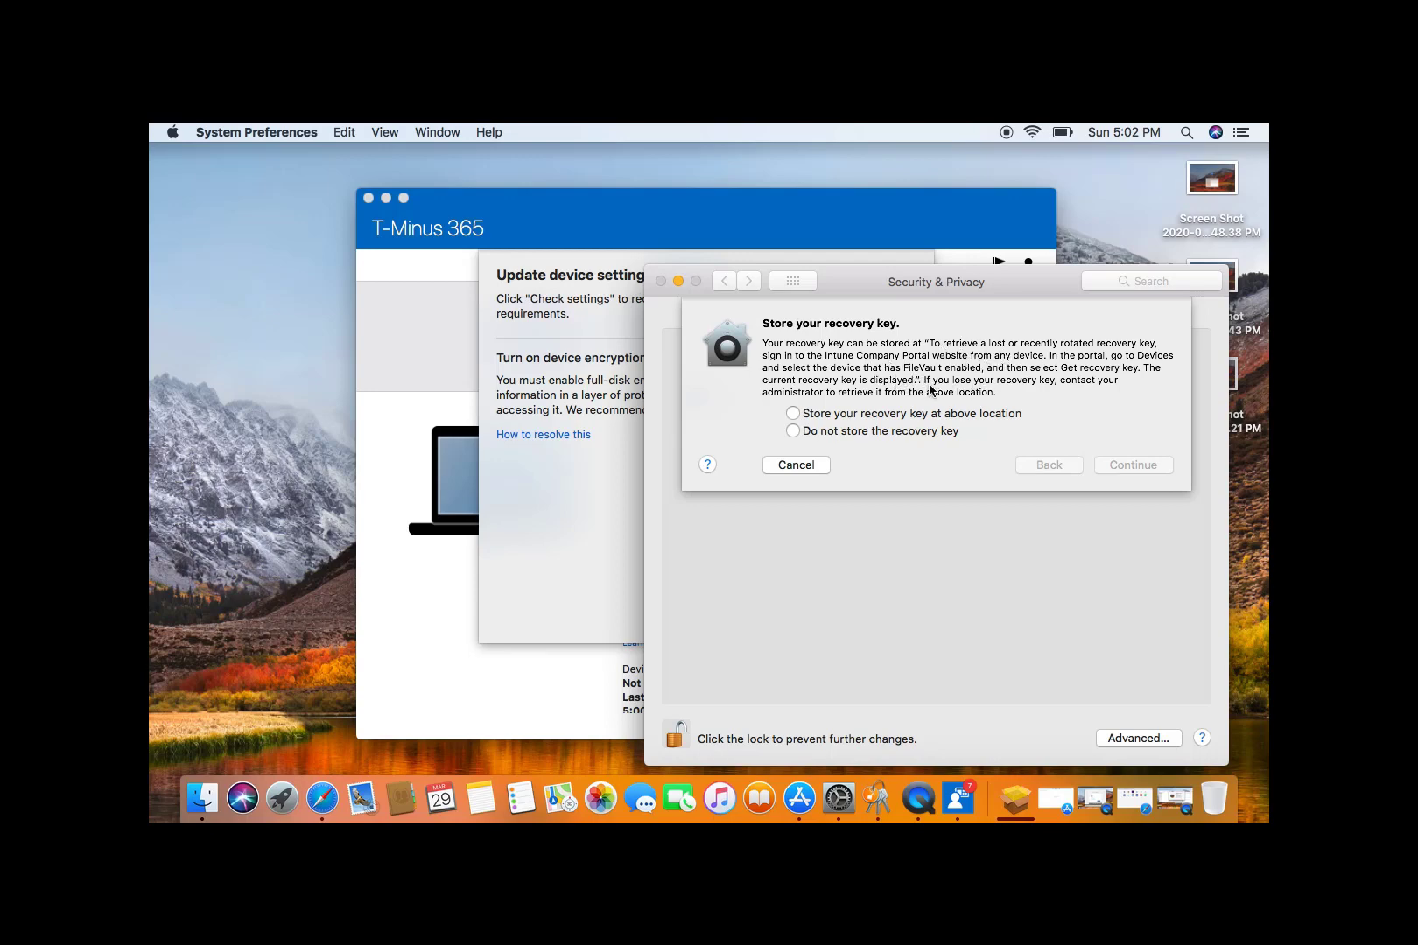
click(846, 418)
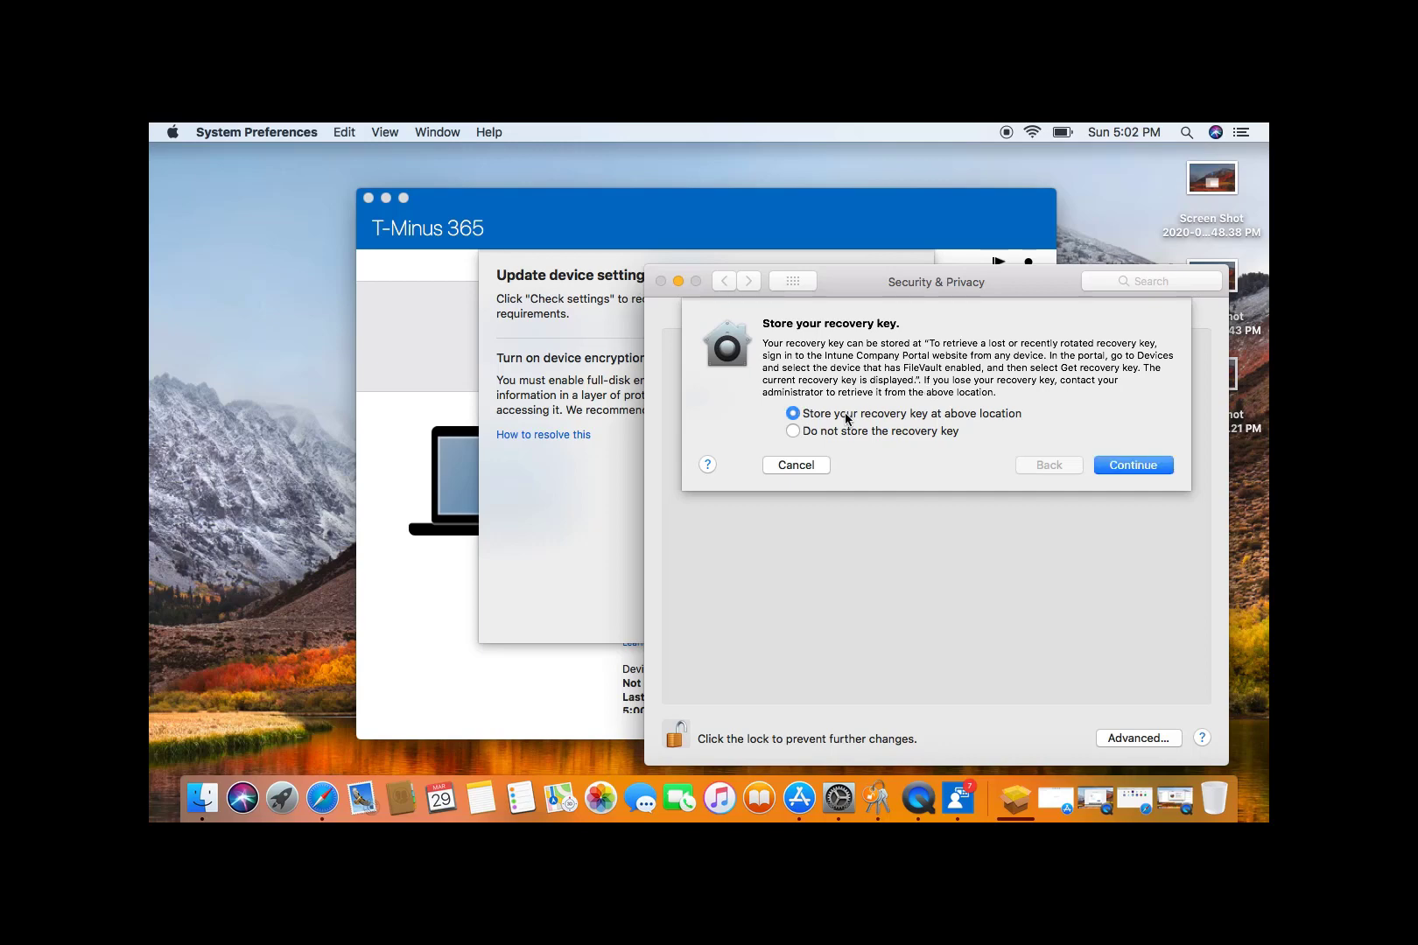
click(1109, 462)
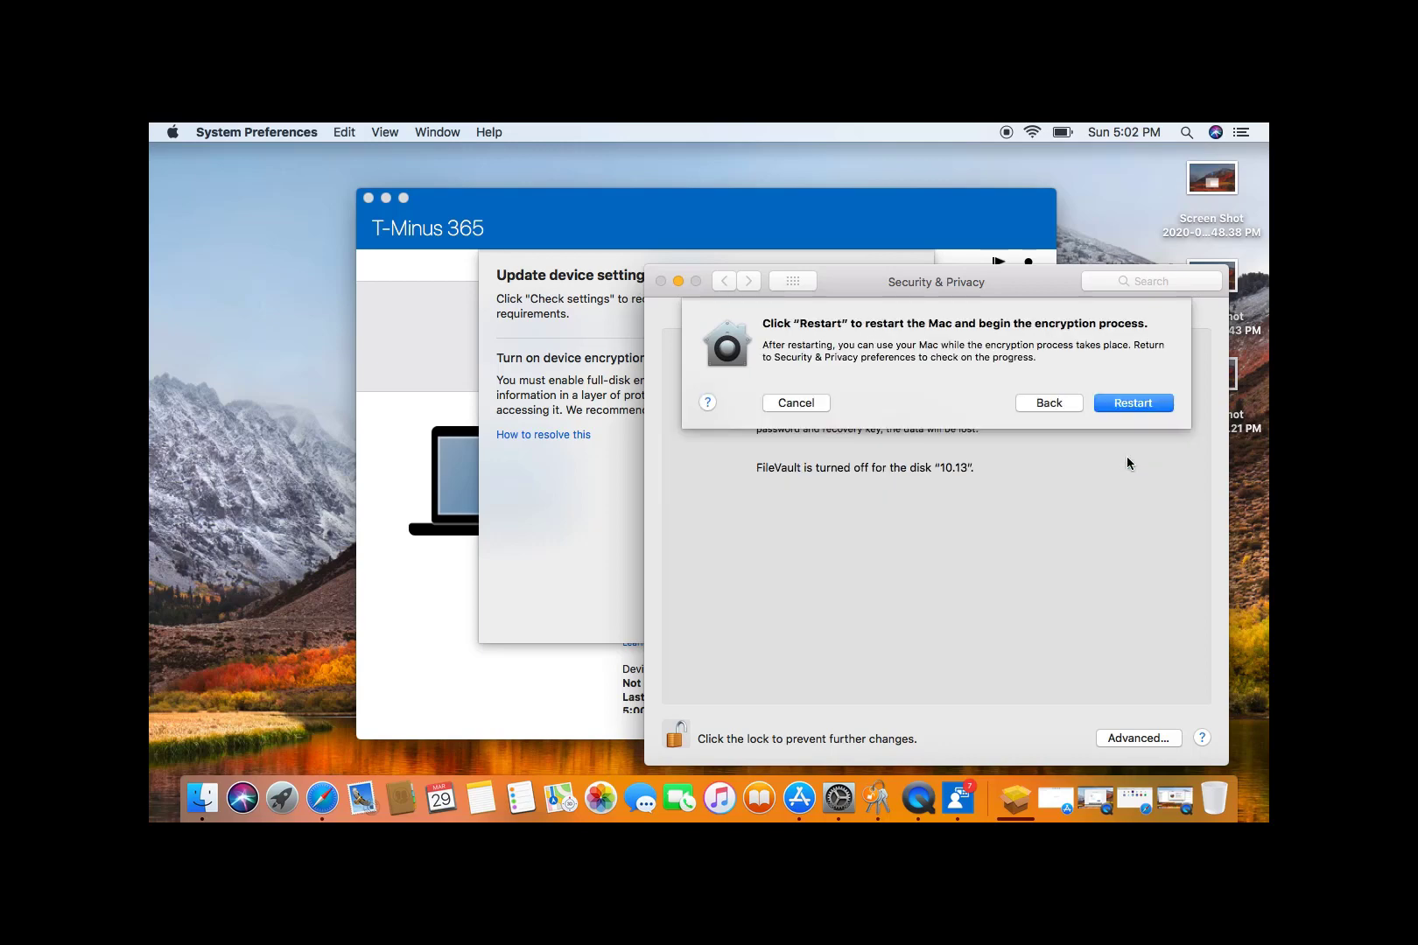
click(1117, 405)
click(1137, 405)
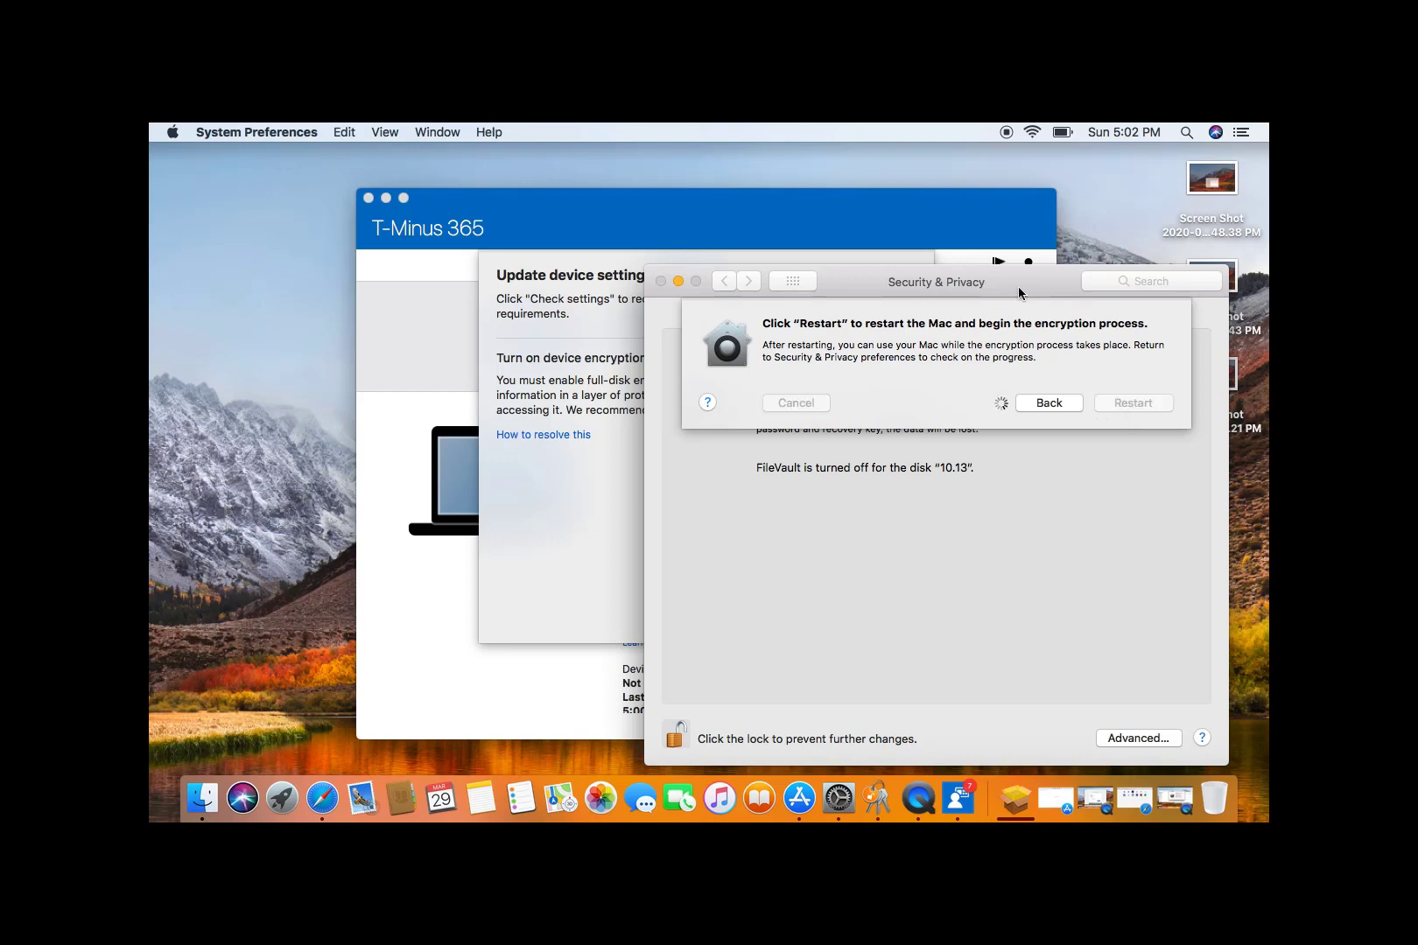
Step: Stop the Mac recording and switch back to the Edge Endpoint Manager window
click(1007, 130)
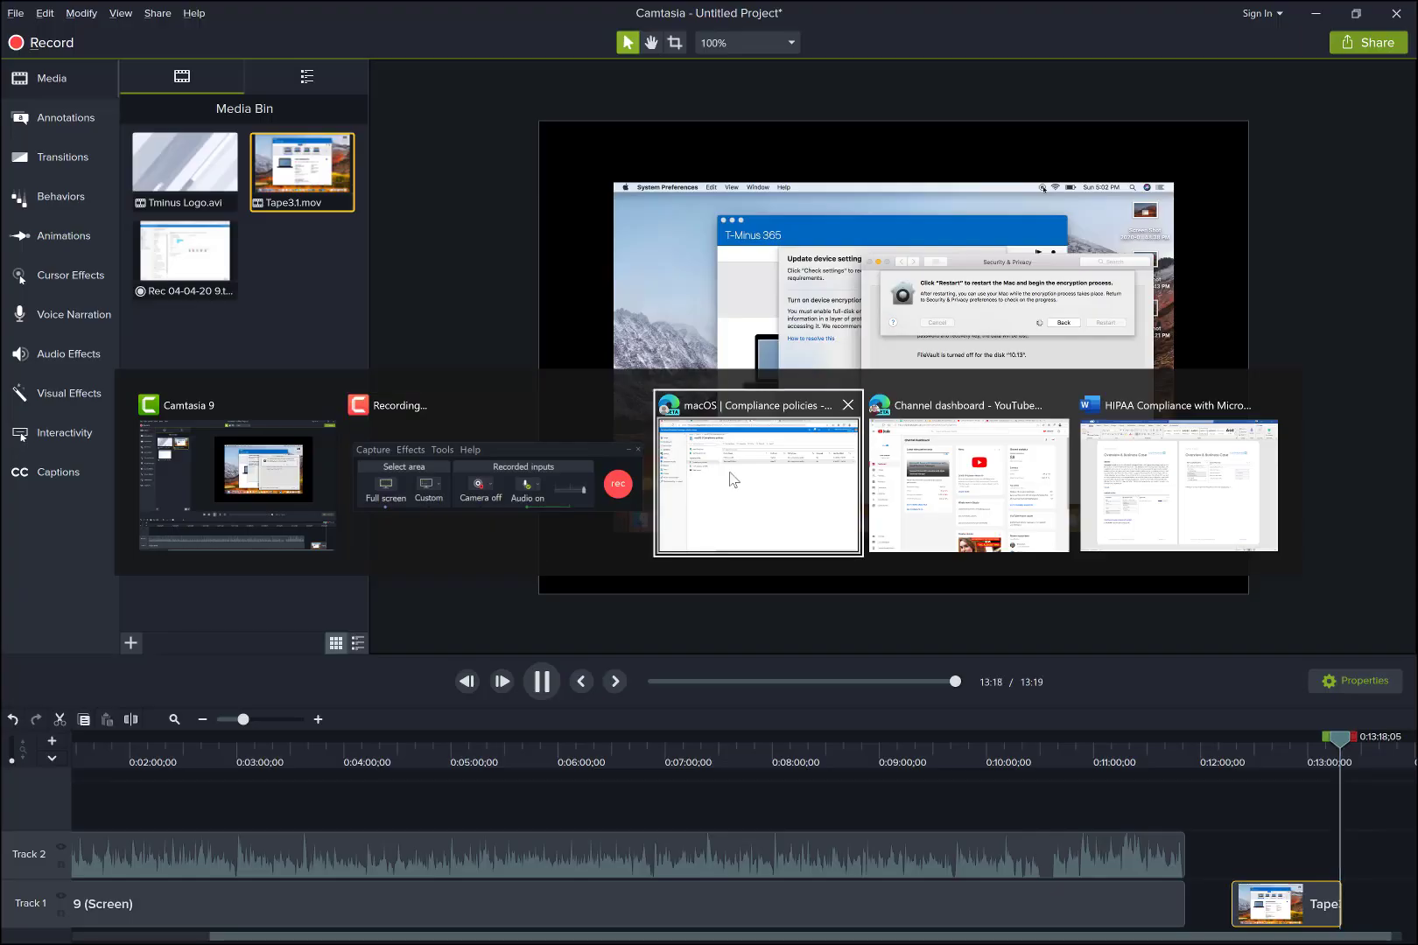
key(alt+Tab)
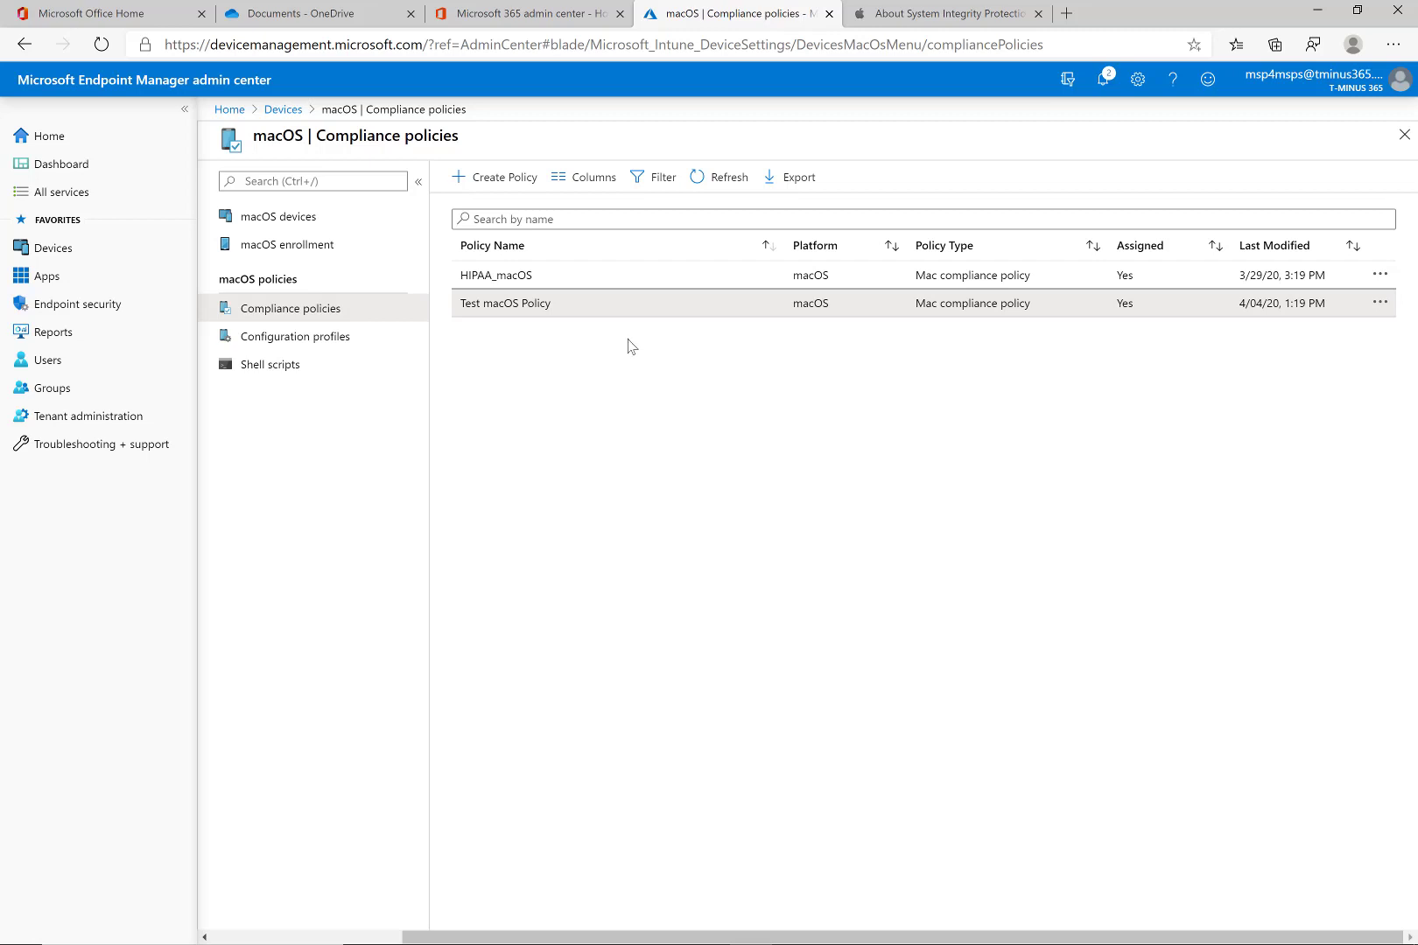
Step: Review the HIPAA_macOS compliance policy, then bring up the list of macOS devices
click(564, 283)
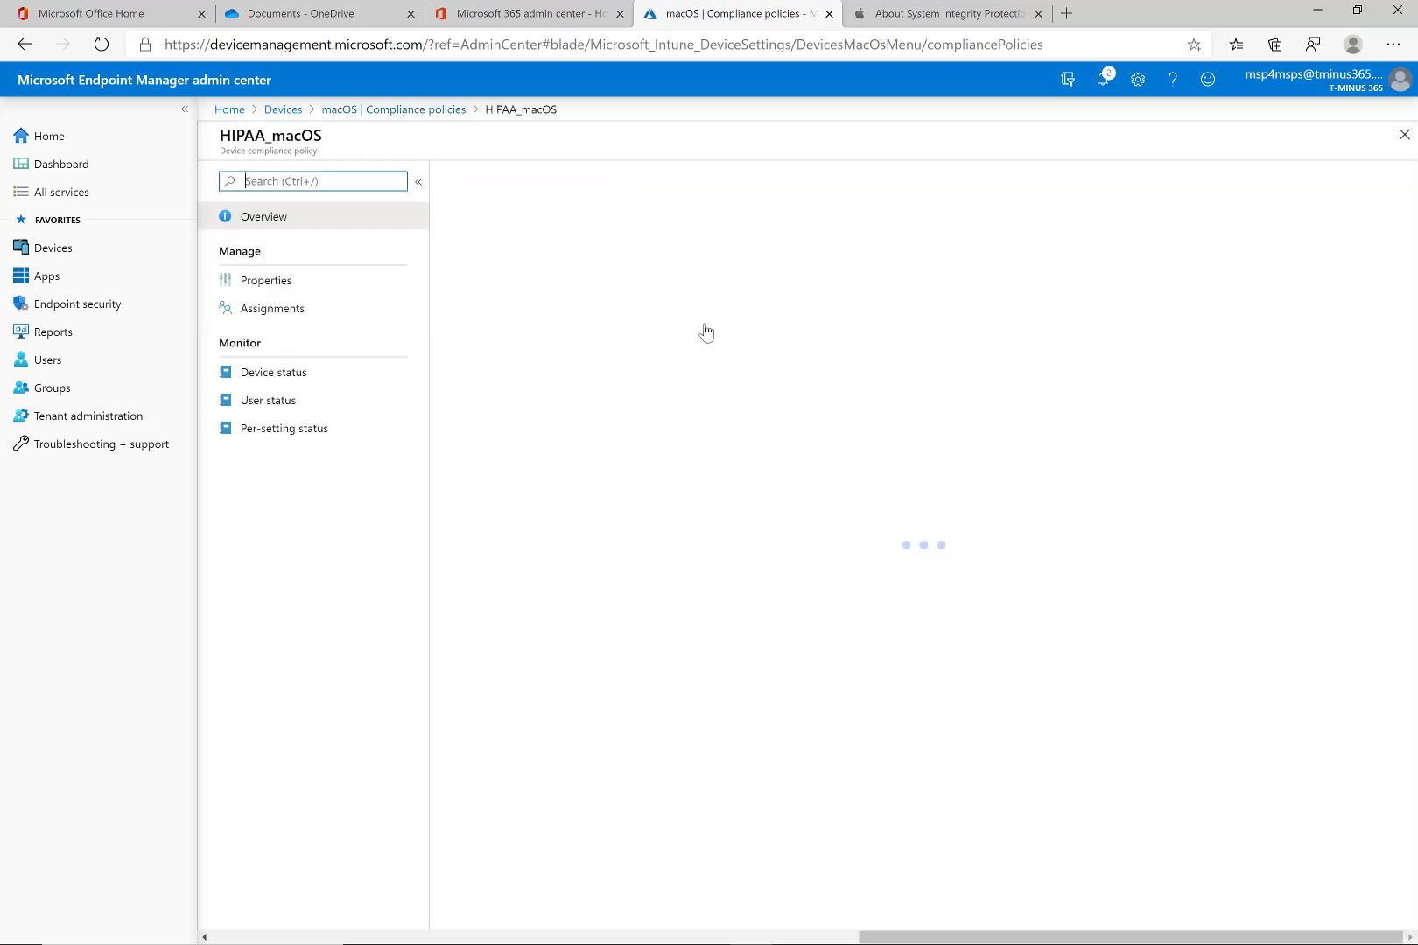
click(348, 112)
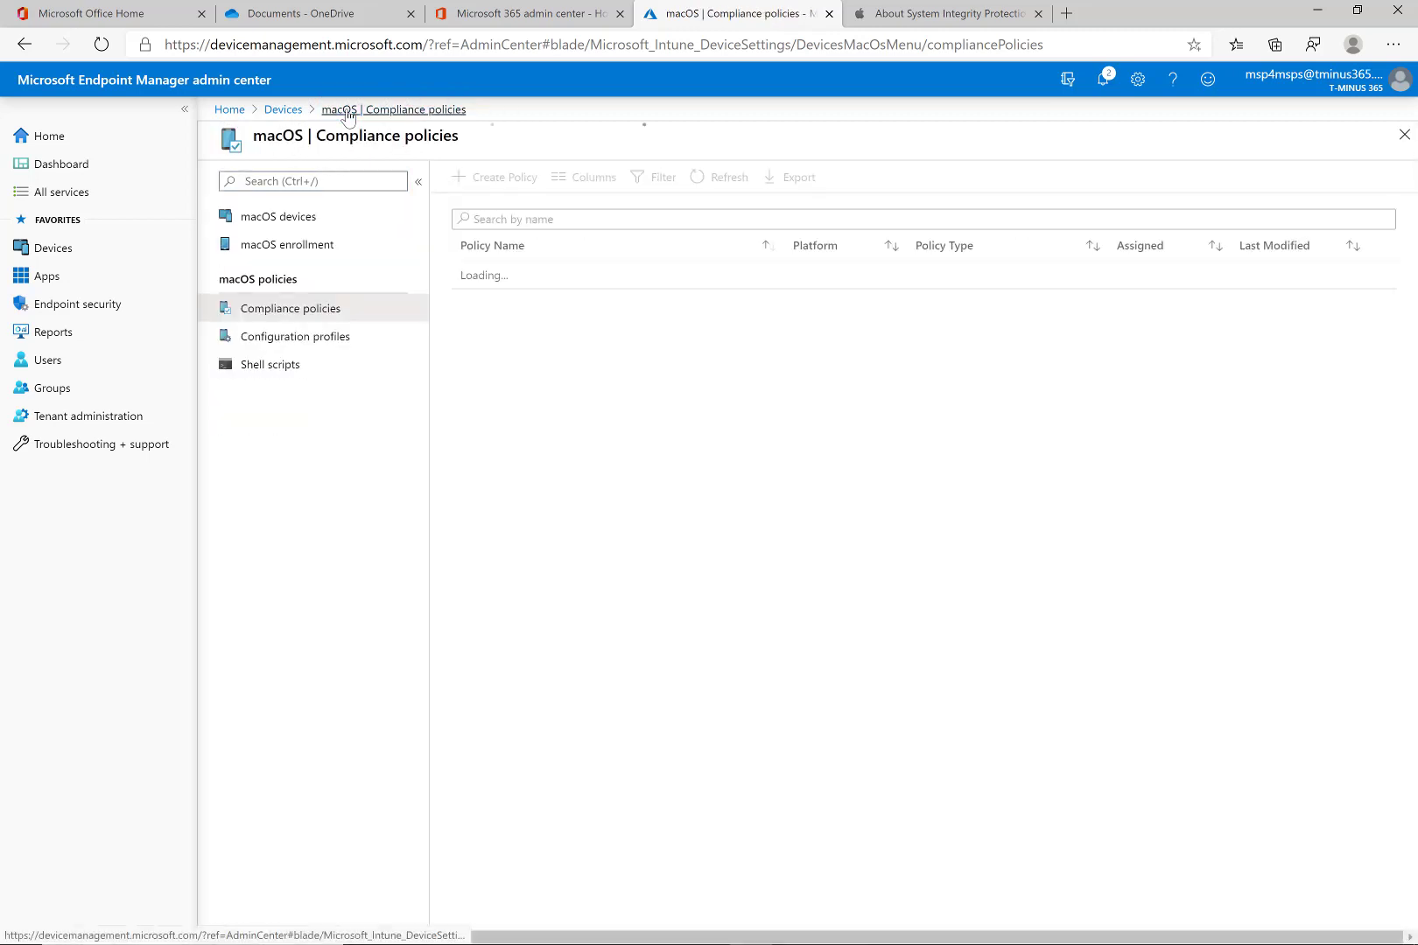
click(326, 223)
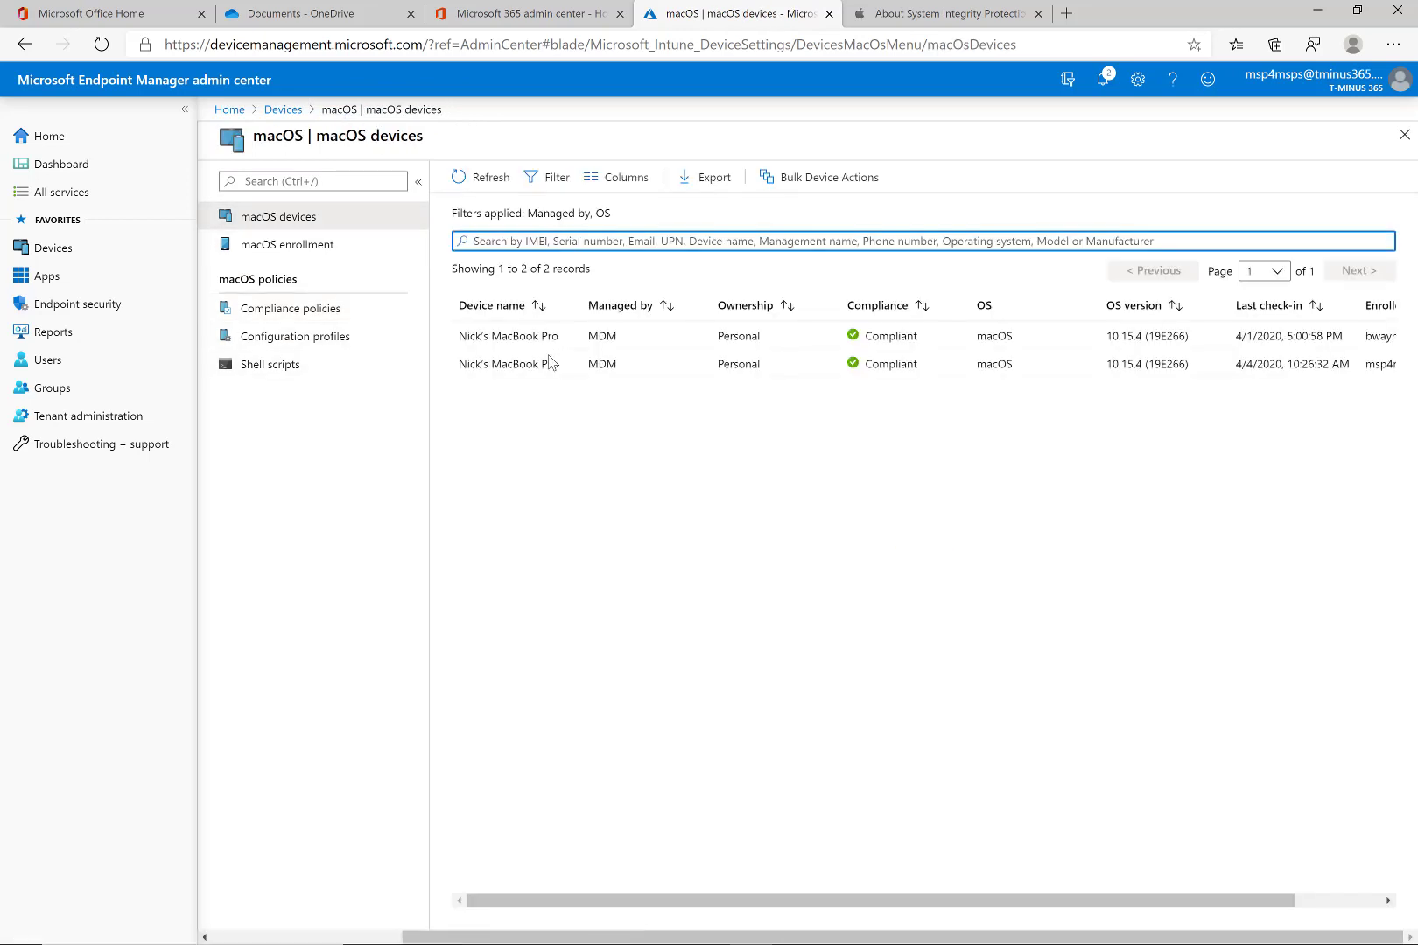
Step: Check the first MacBook Pro, then view the second MacBook Pro's overview showing Compliant
click(523, 338)
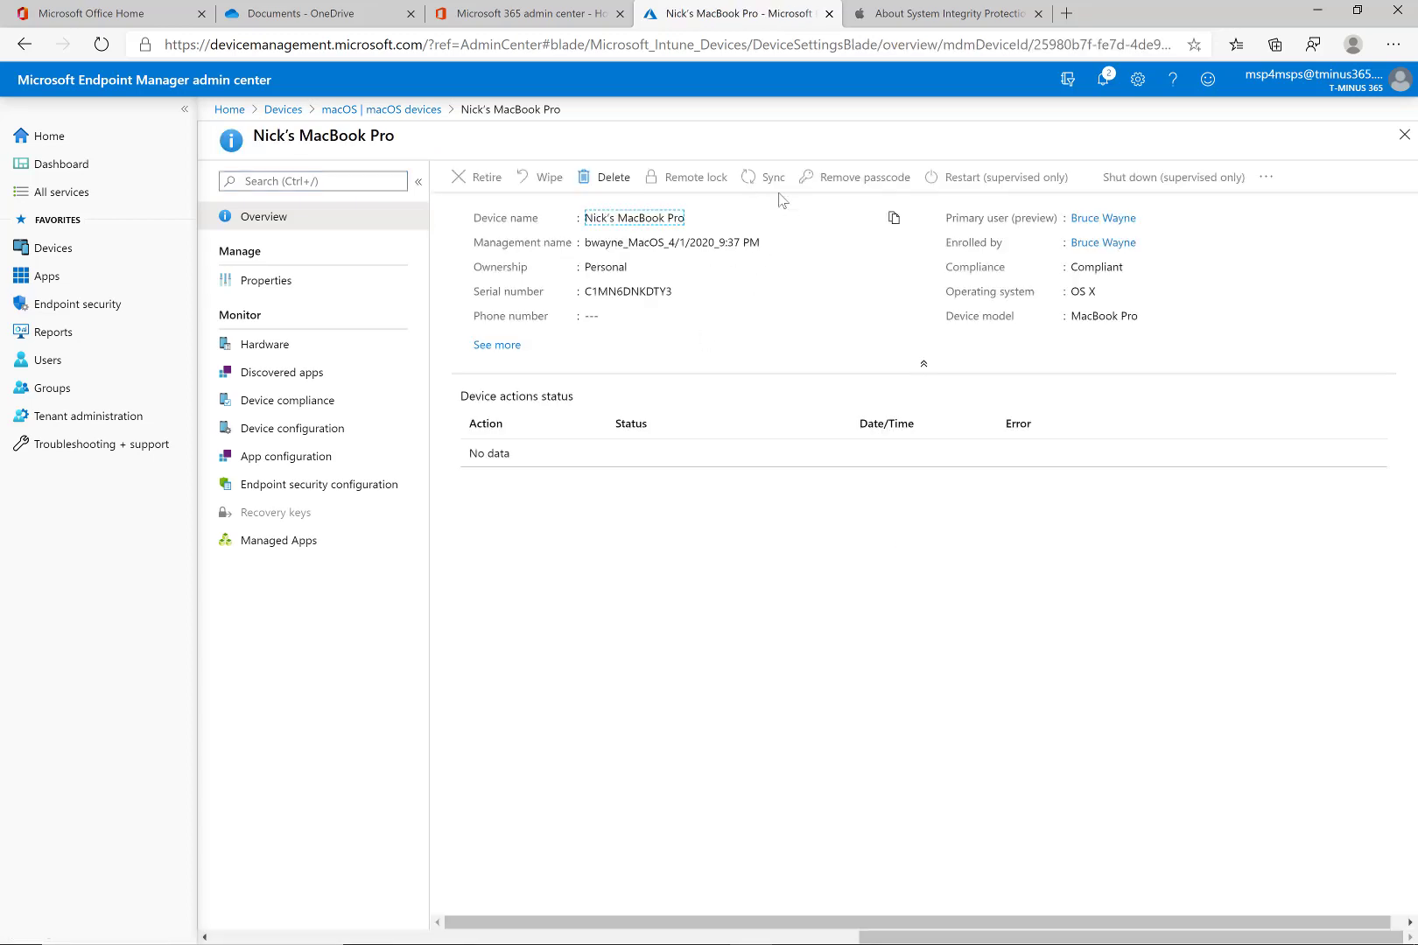
click(359, 109)
click(682, 364)
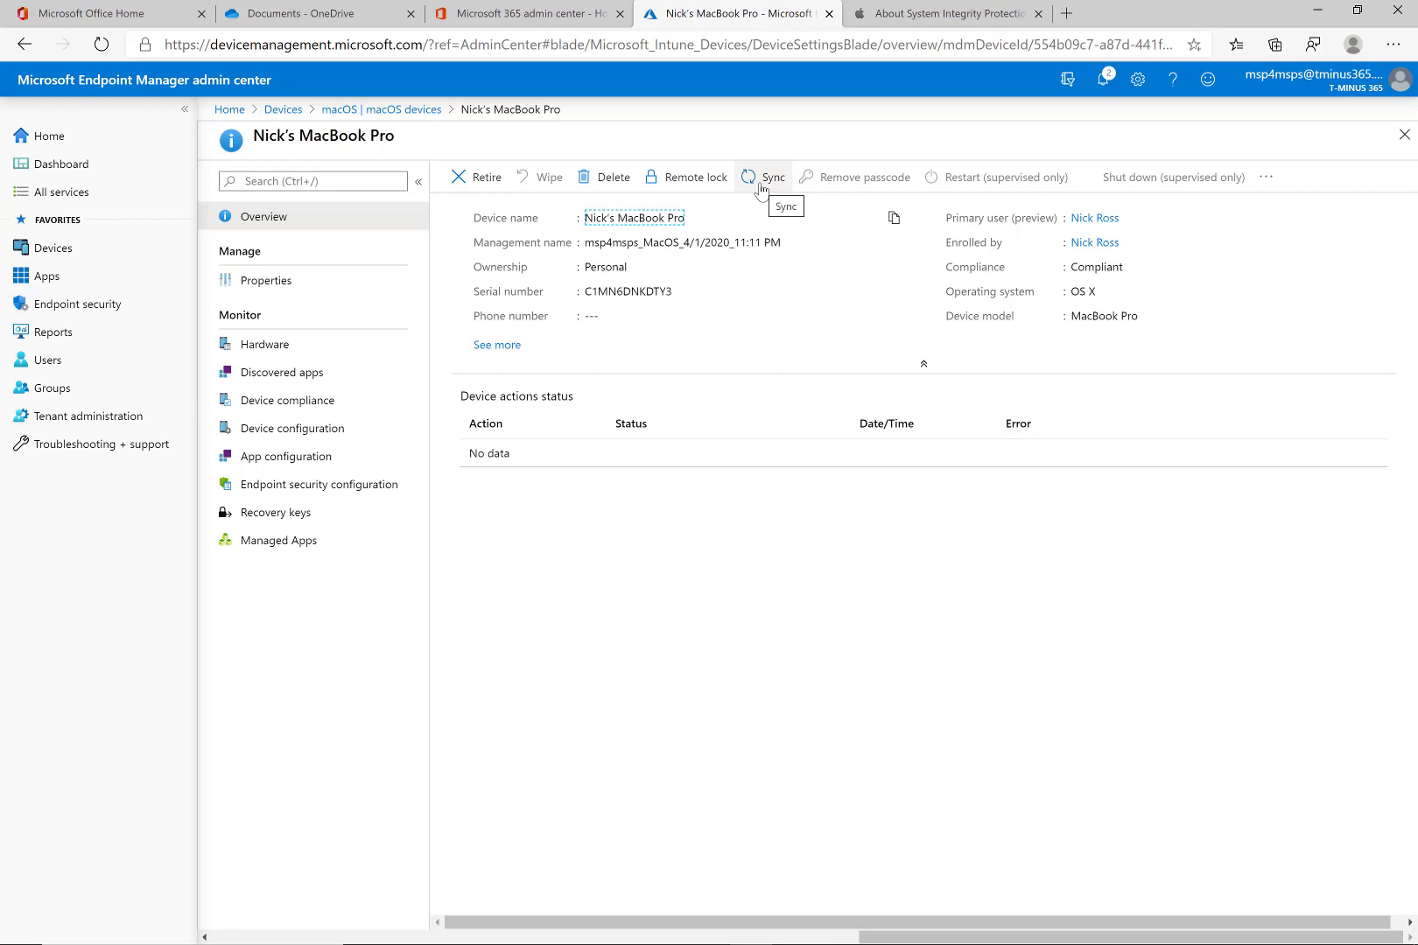
click(761, 179)
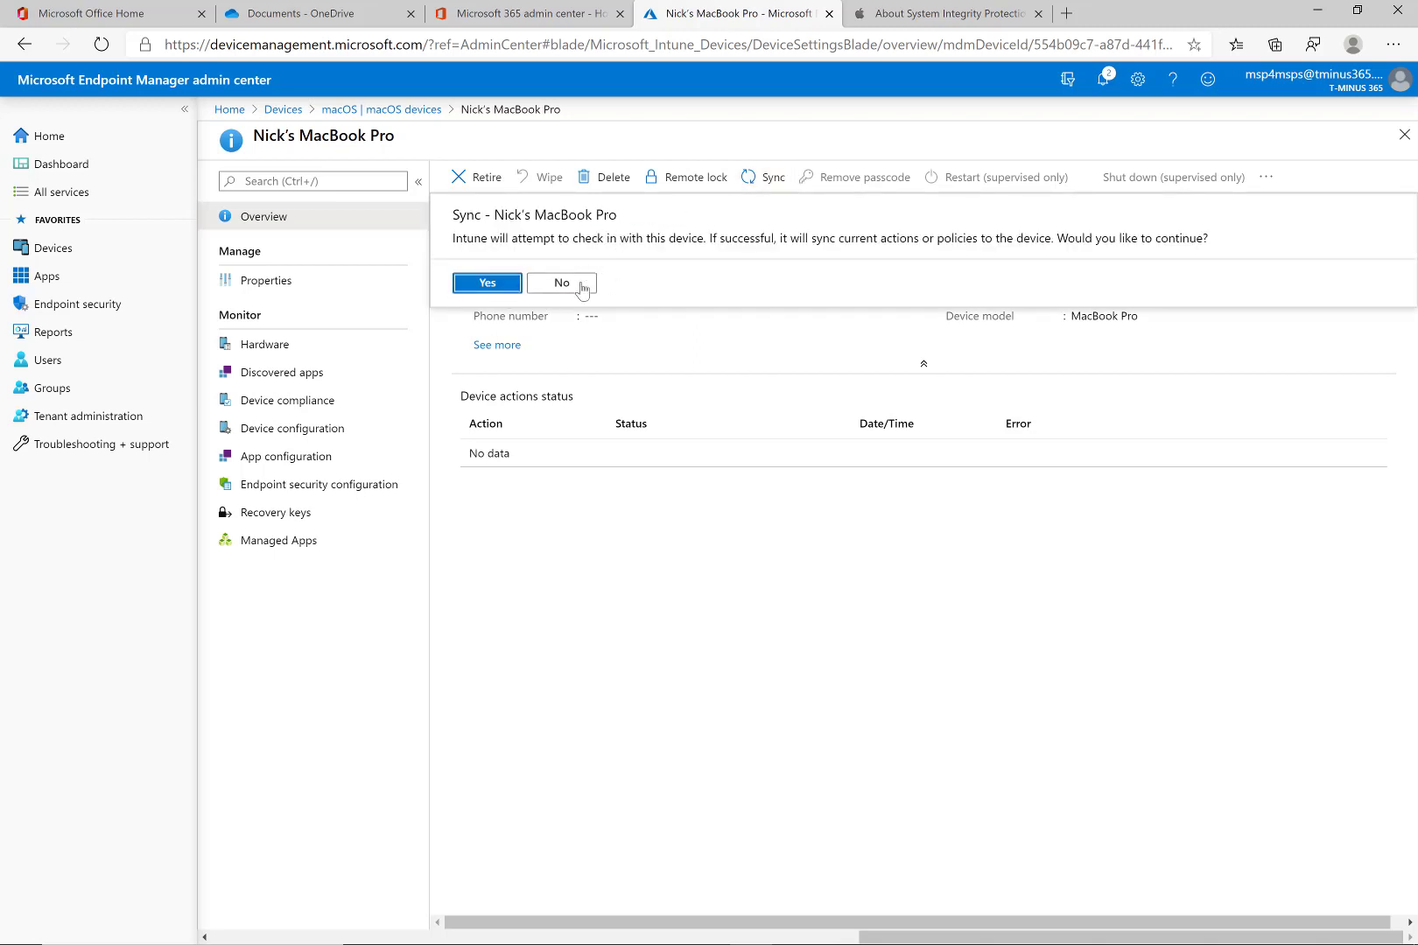
click(1041, 348)
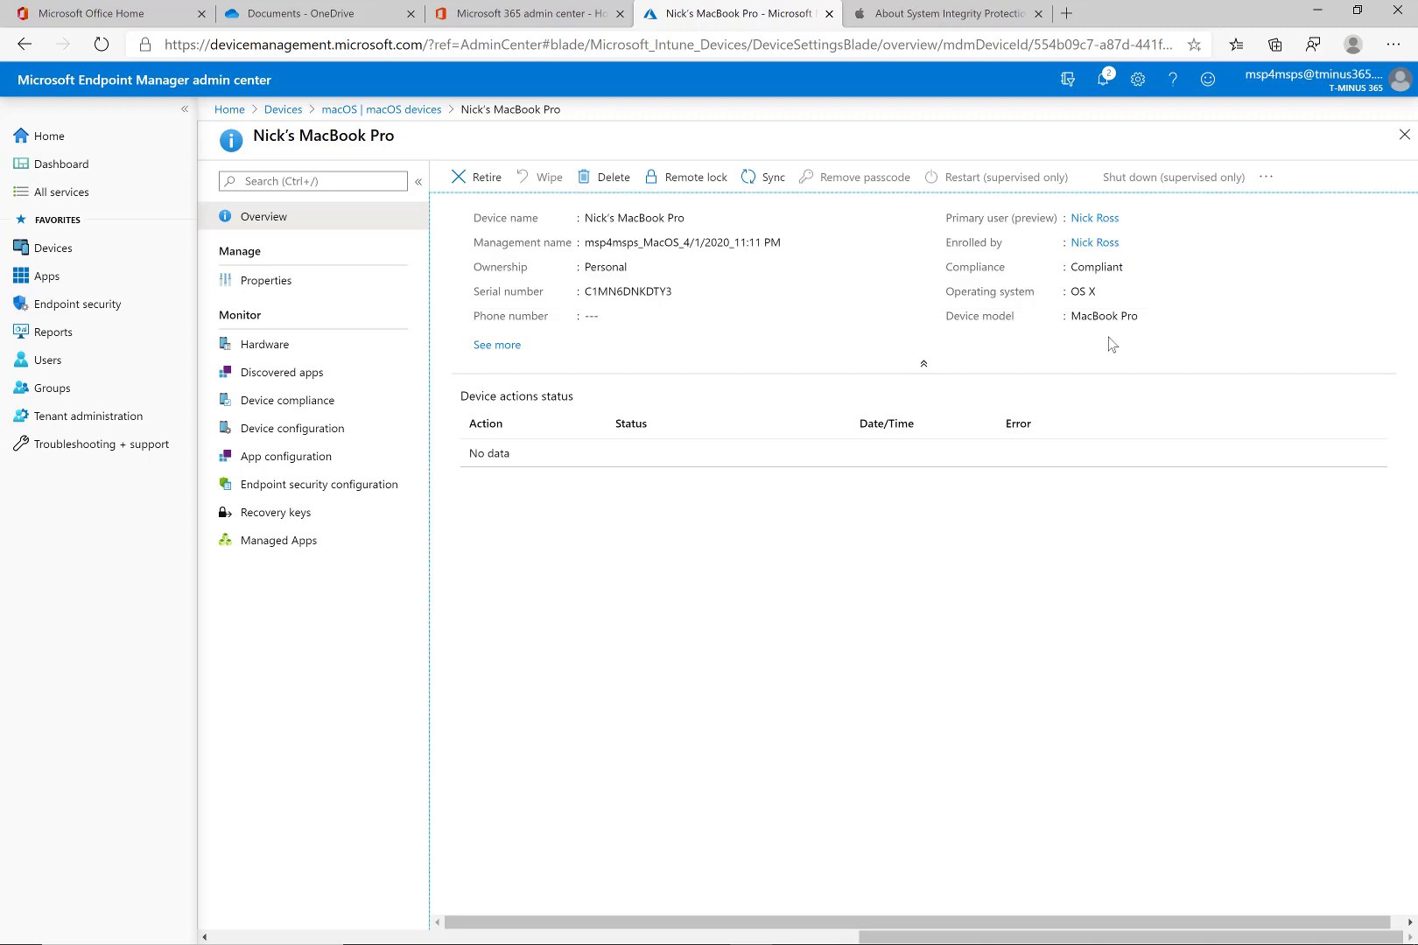
double_click(1084, 267)
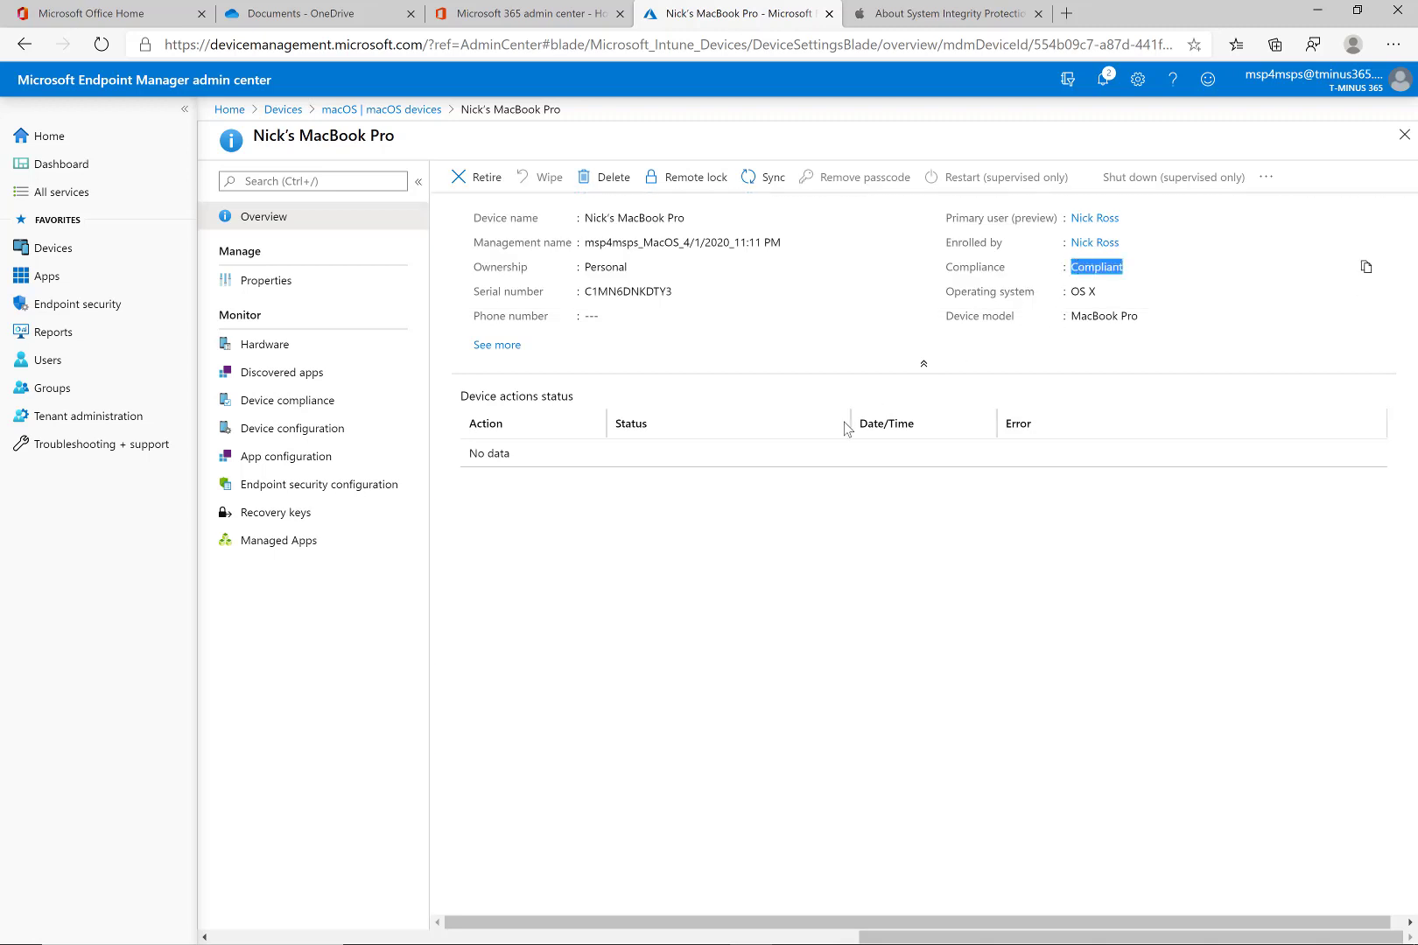